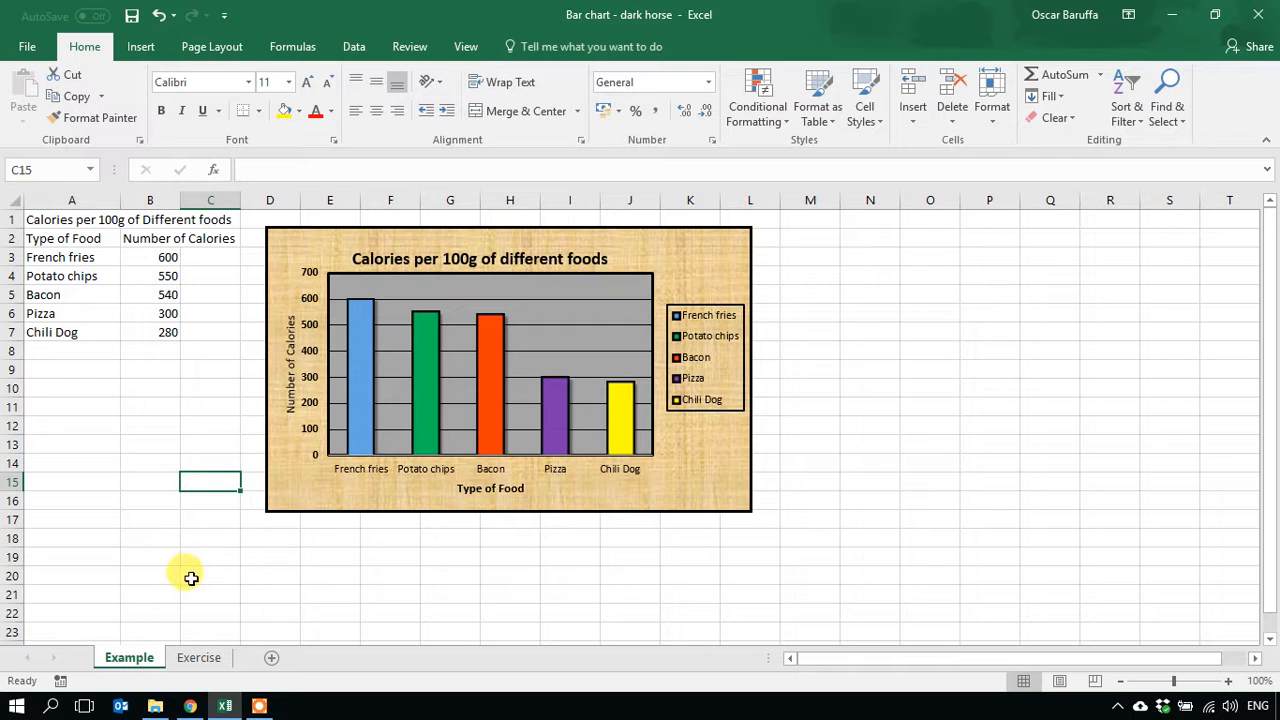
click(197, 656)
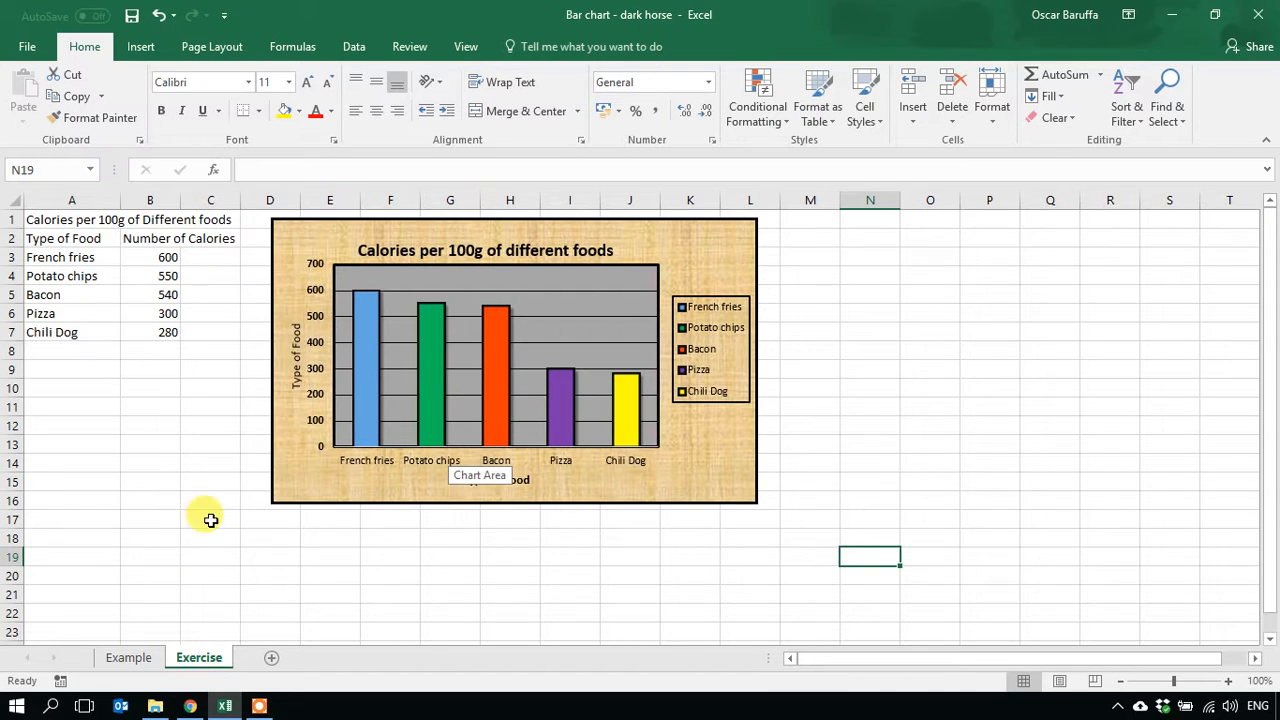
click(133, 661)
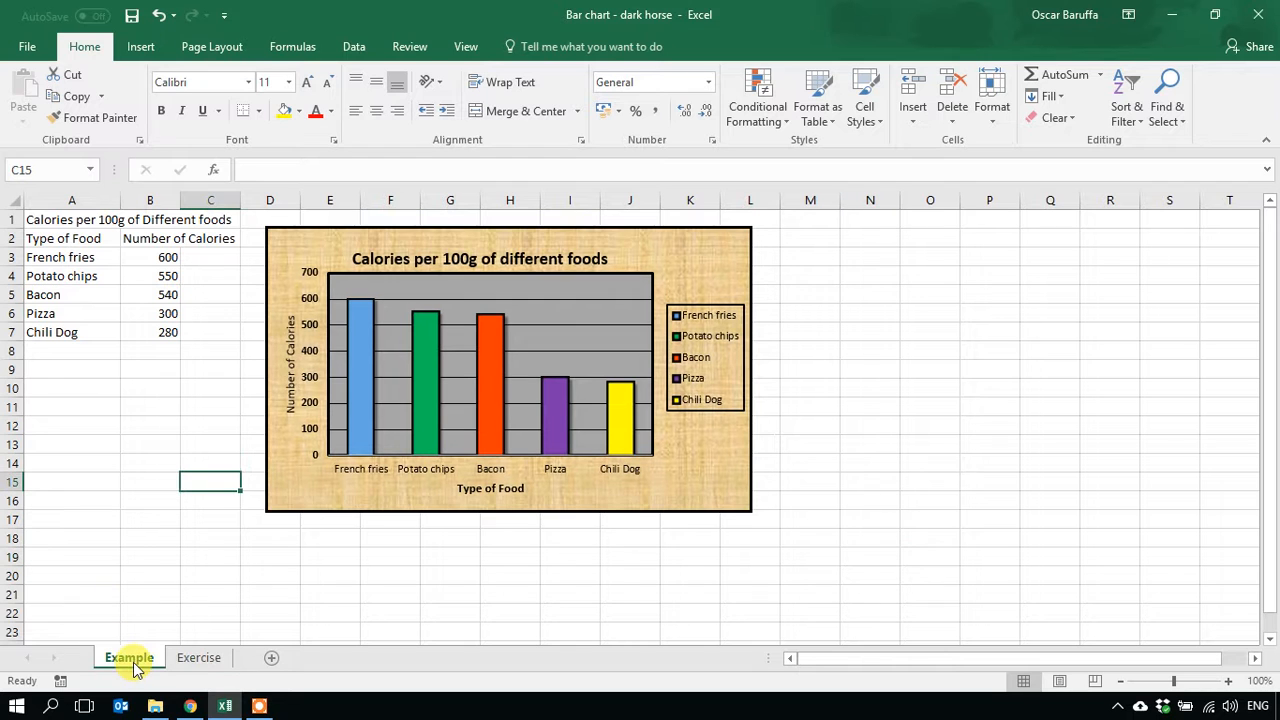
click(153, 444)
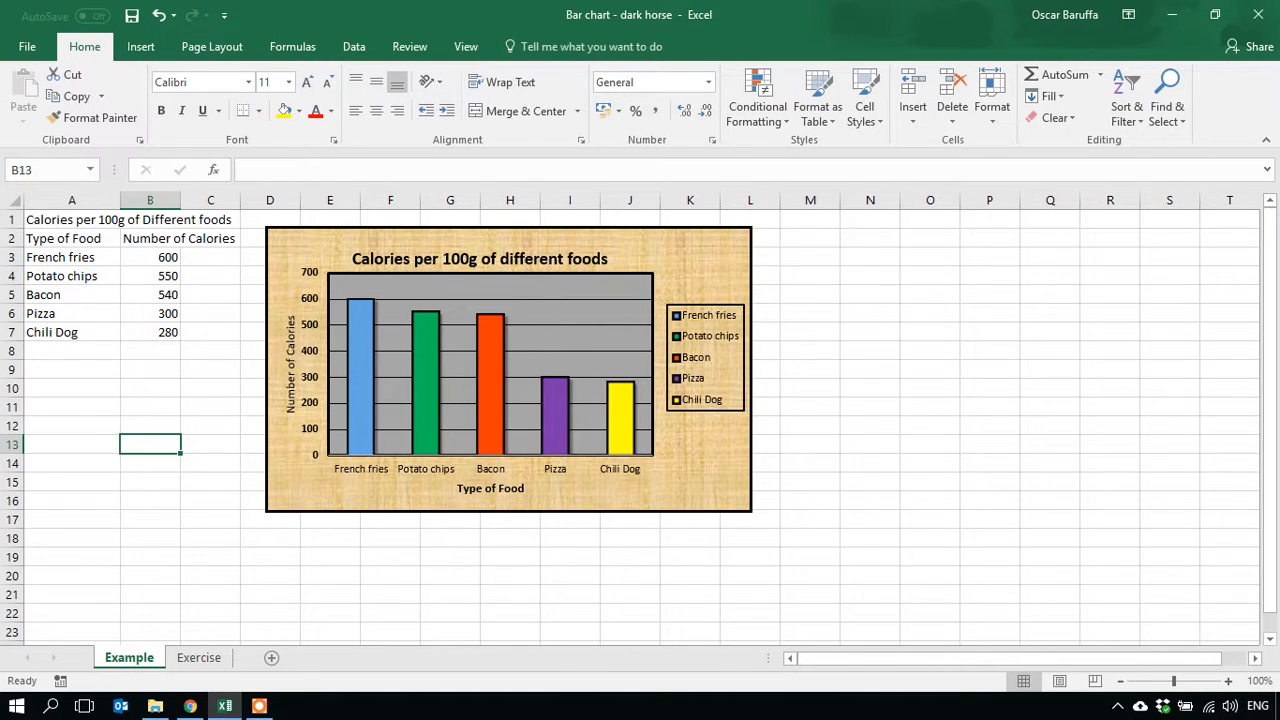
key(alt+Tab)
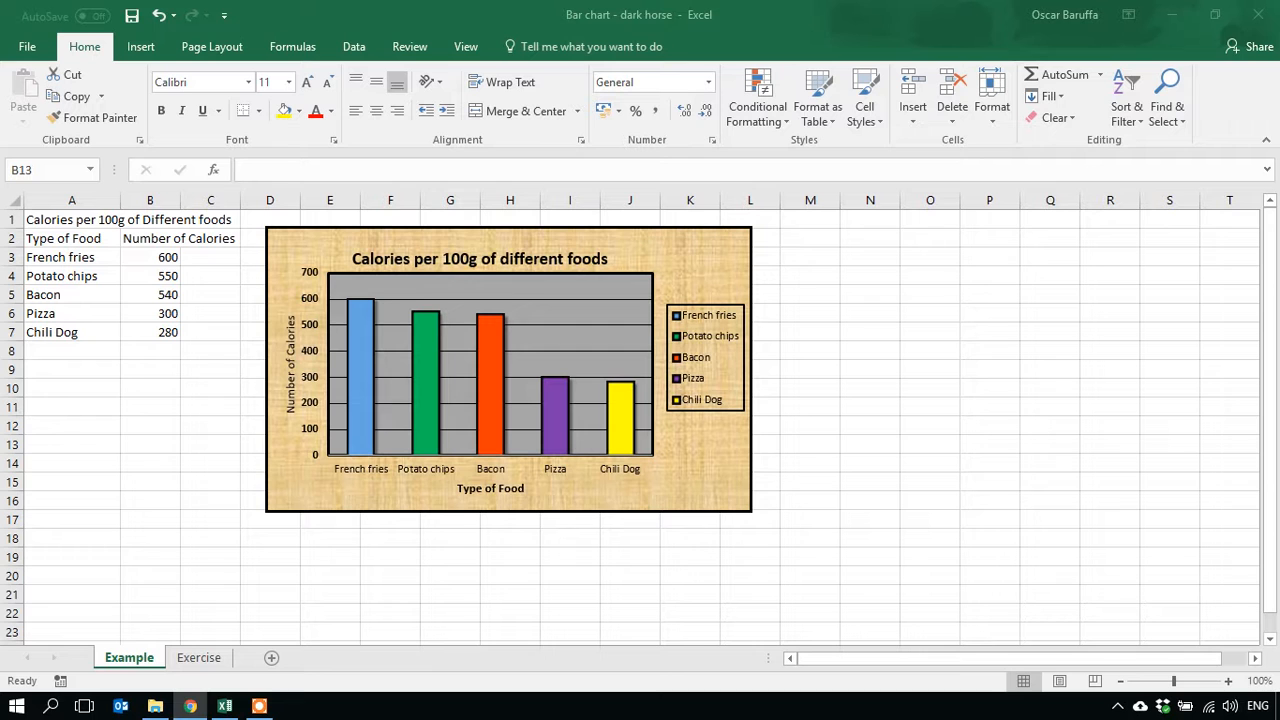
- Replace the textured background of the calories bar chart's chart area with a solid white fill
click(683, 255)
click(683, 252)
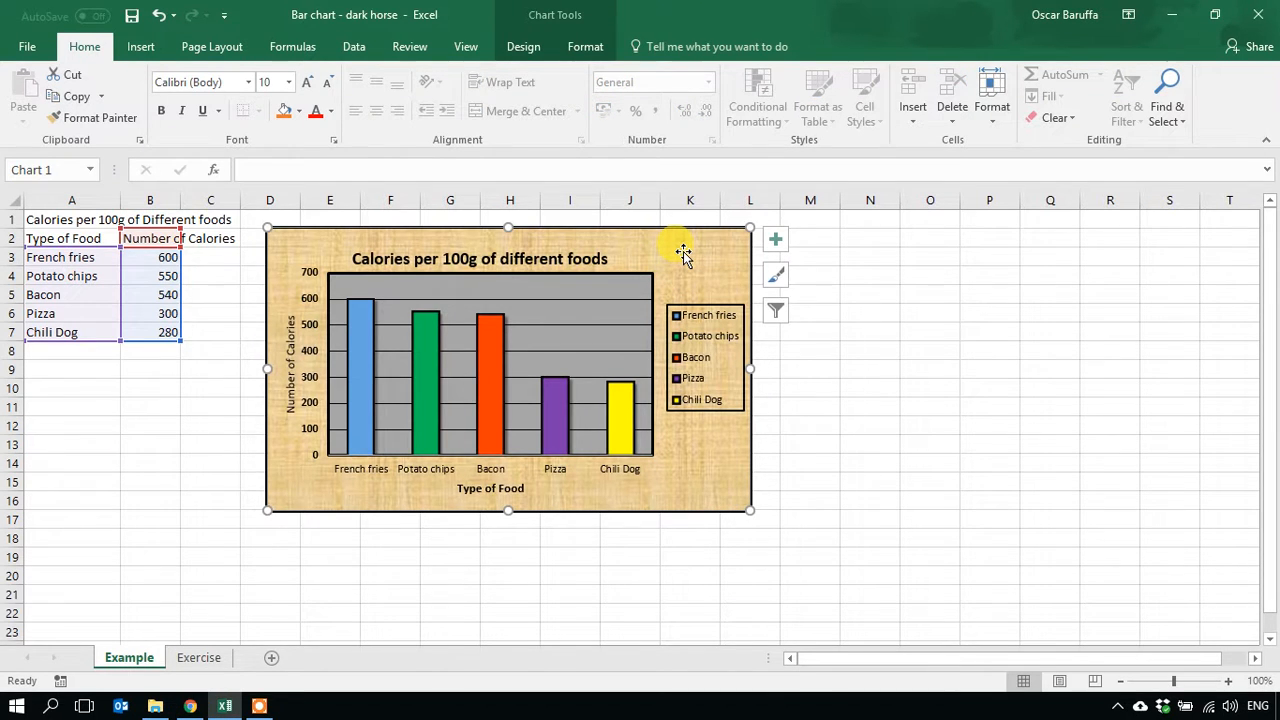
right_click(683, 252)
click(678, 250)
right_click(690, 247)
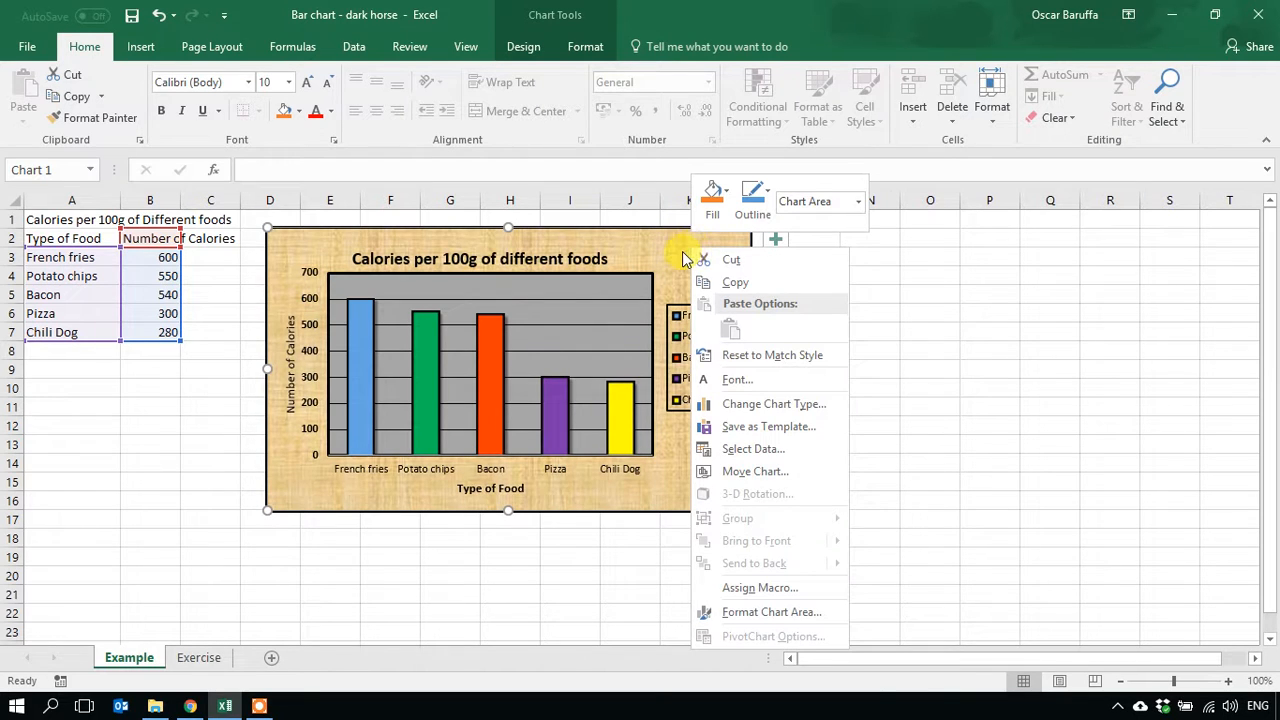
click(726, 194)
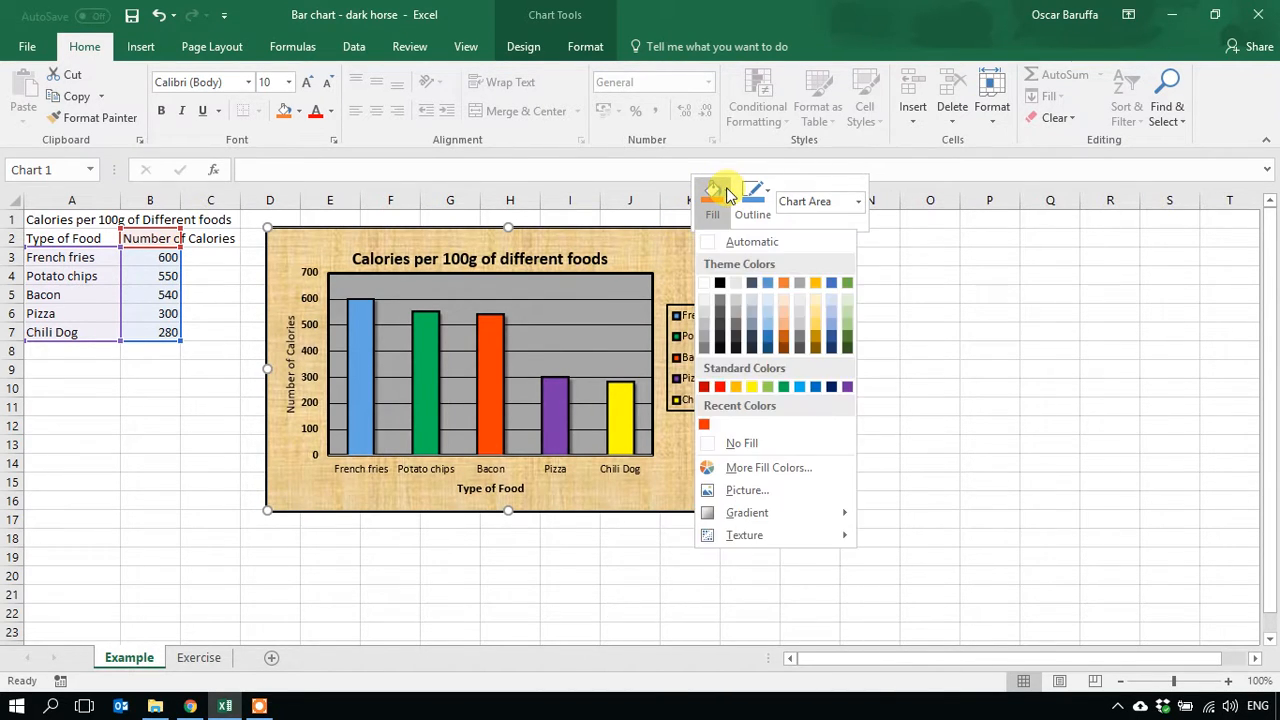
click(705, 284)
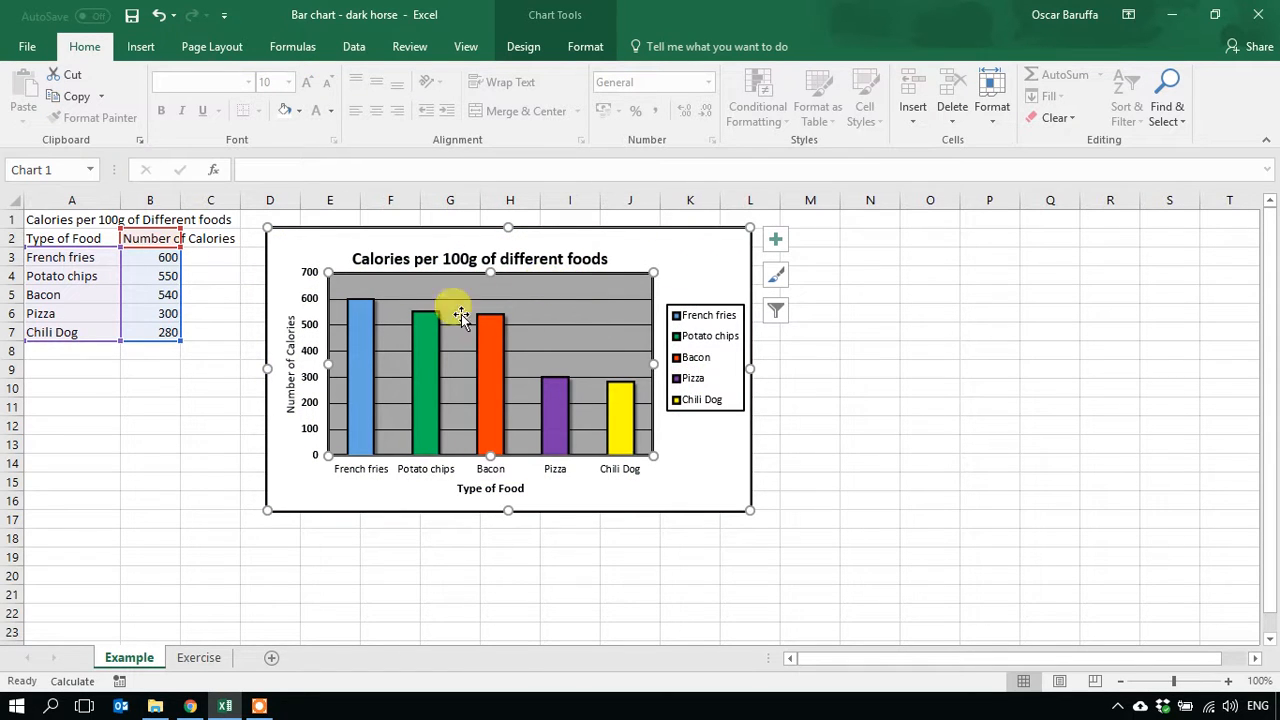
- Change the grey fill of the chart's plot area to white
right_click(571, 288)
click(606, 238)
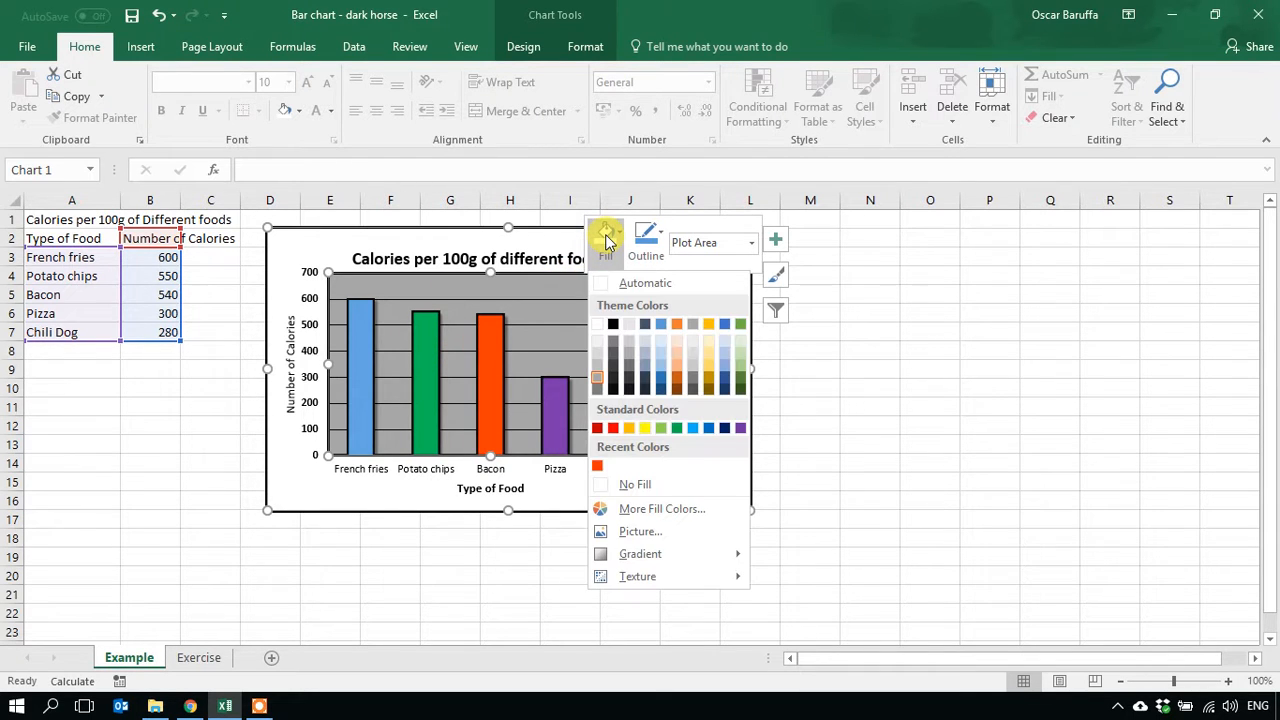
click(600, 330)
click(674, 290)
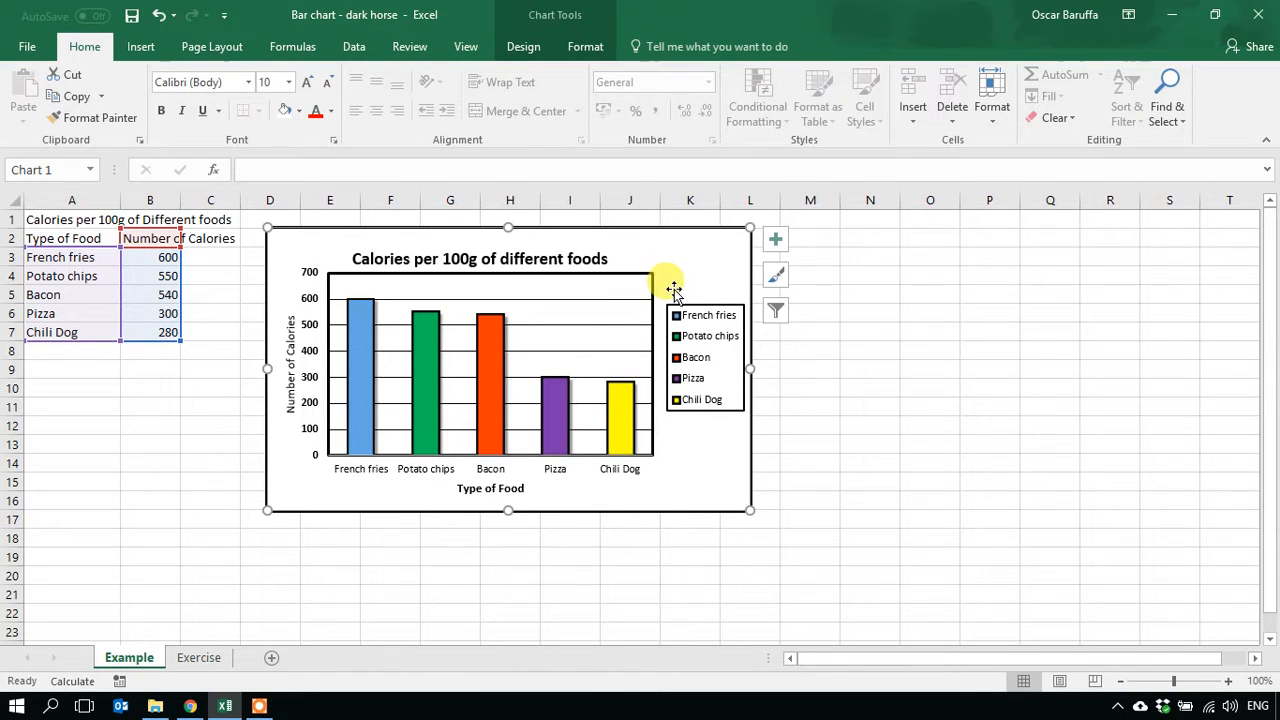
- Delete the legend listing the food types from the bar chart
key(alt+Tab)
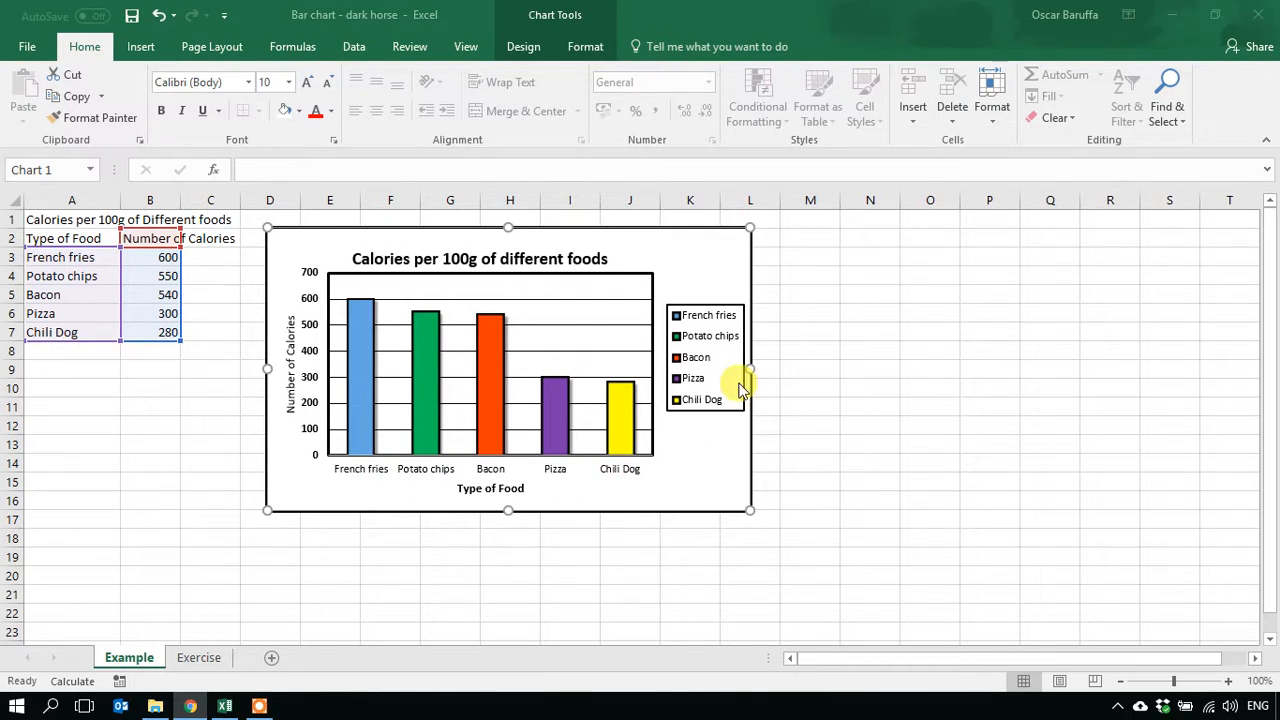
click(709, 316)
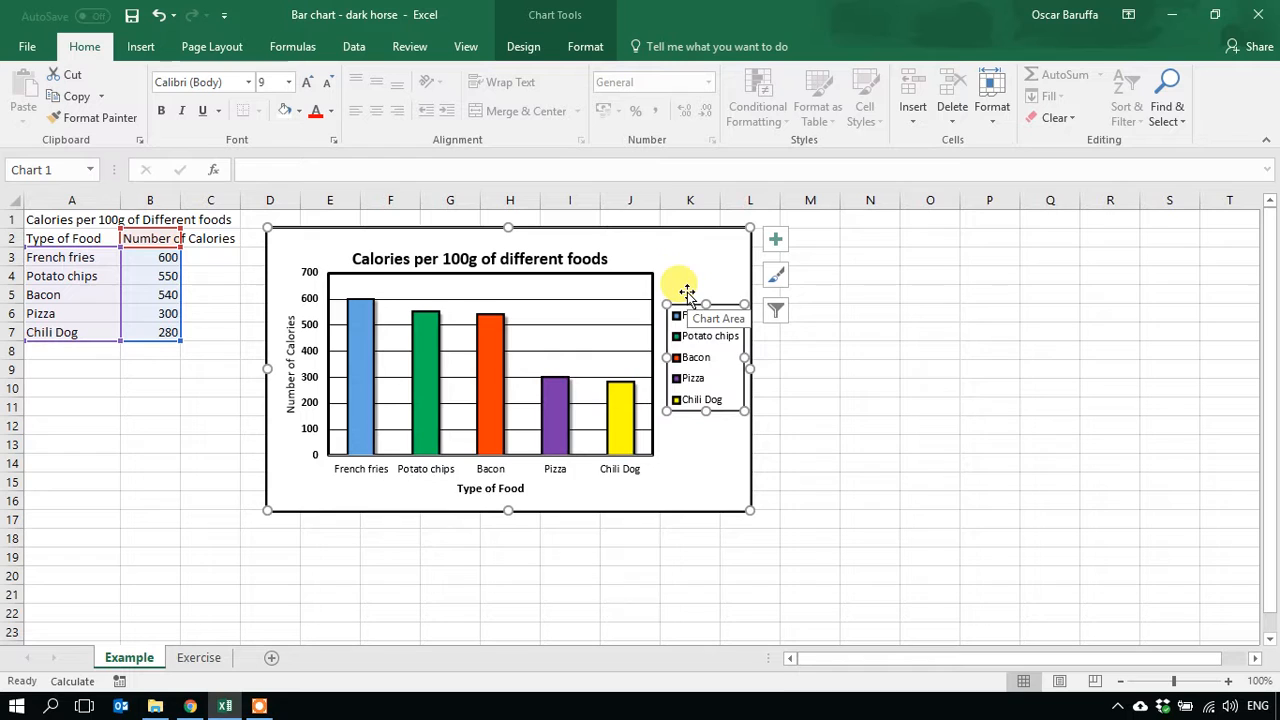
key(Delete)
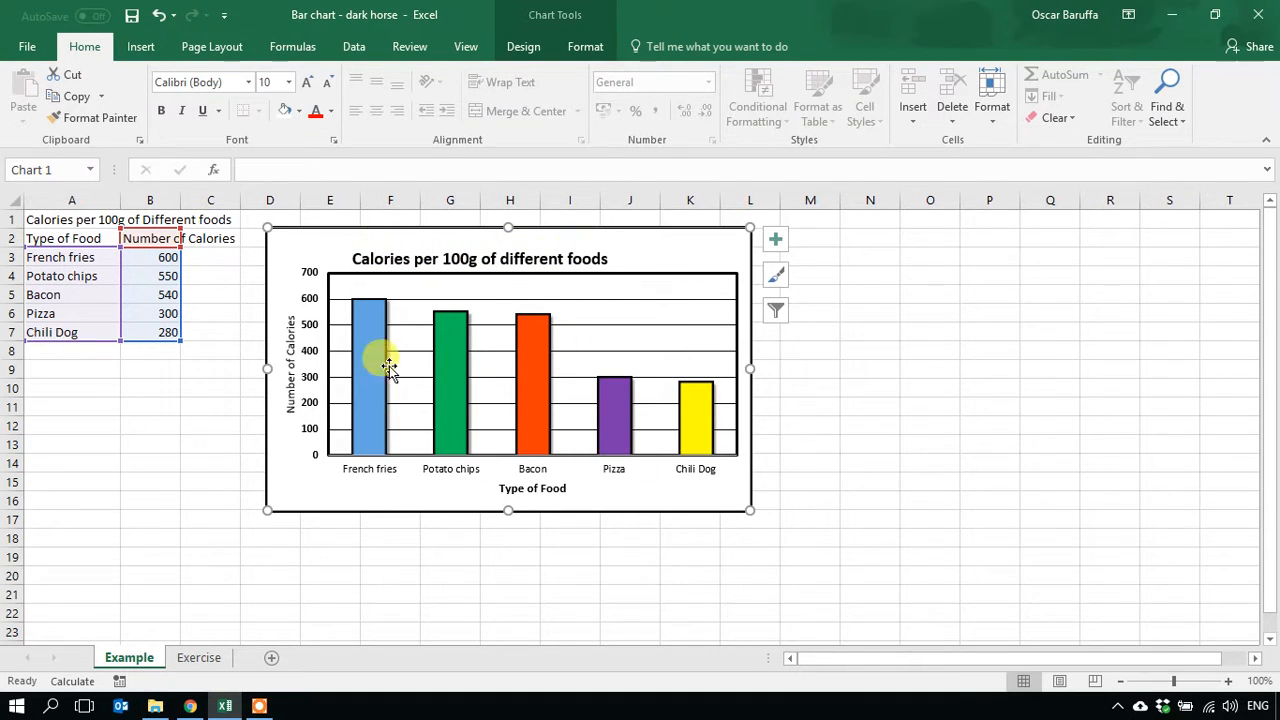
- Shorten the chart title to "Calories per 100g" by removing the words "of different foods"
click(565, 259)
drag(606, 259, 490, 262)
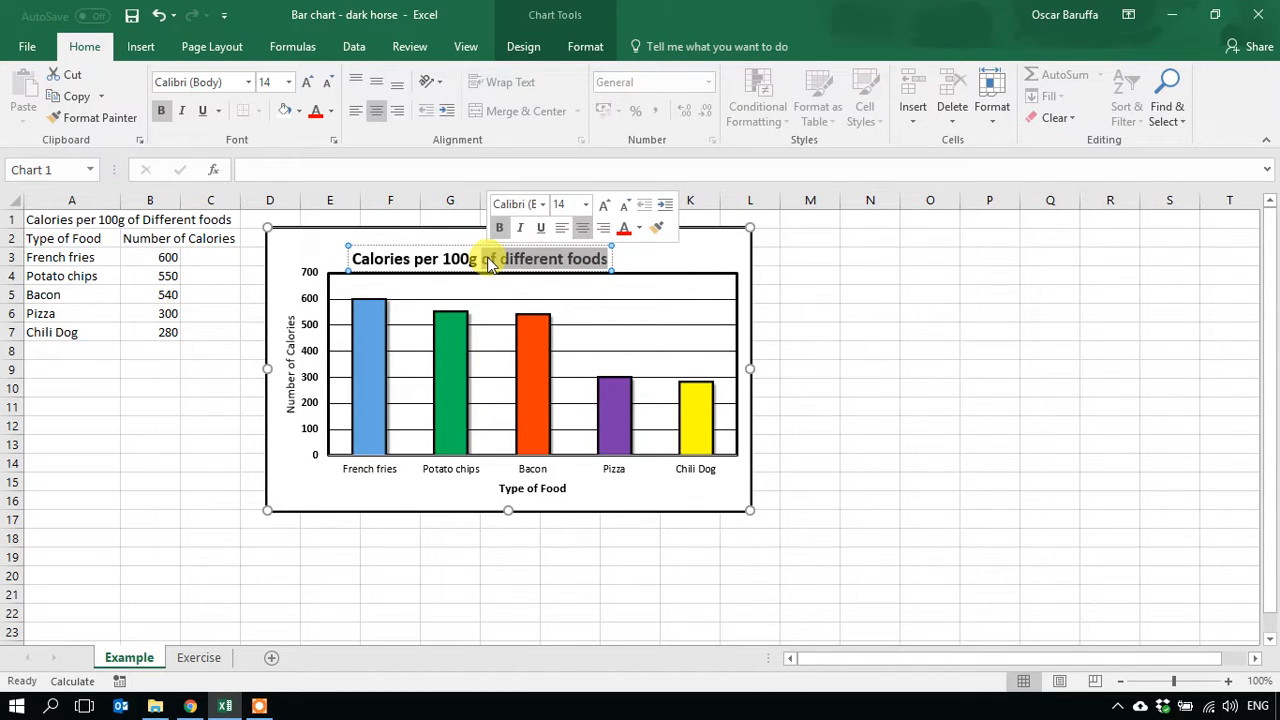
key(Delete)
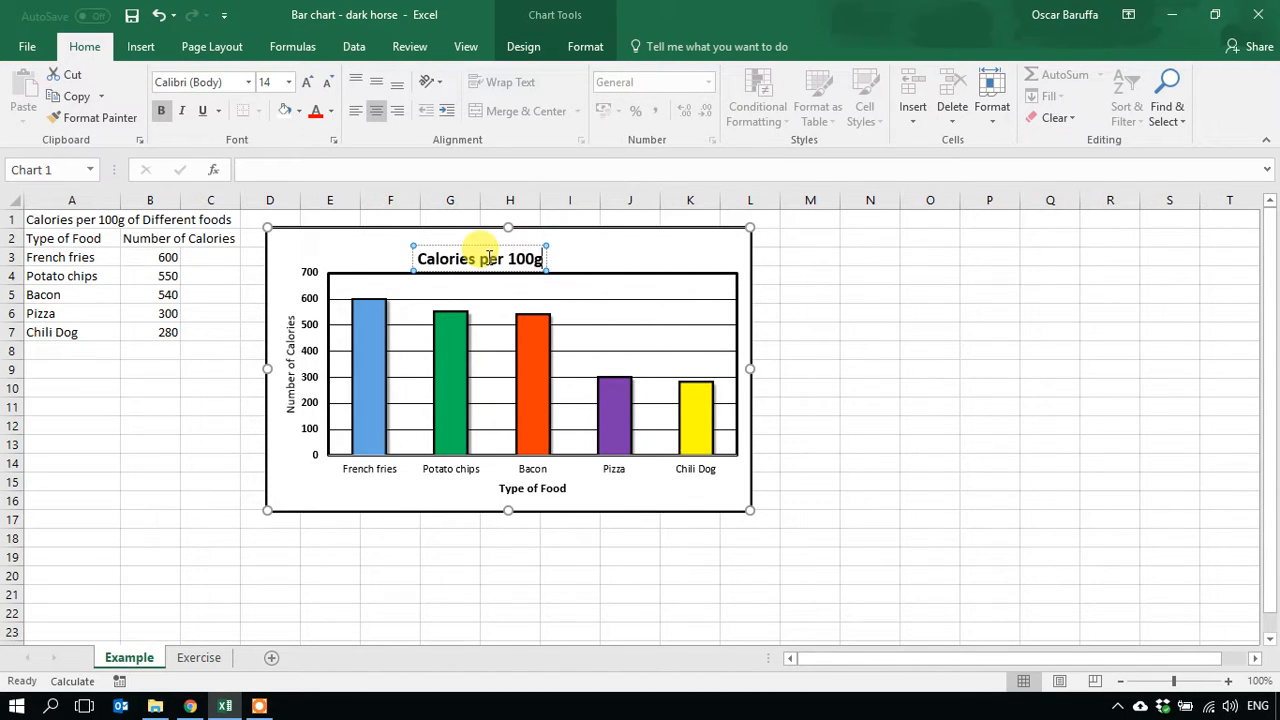
click(628, 257)
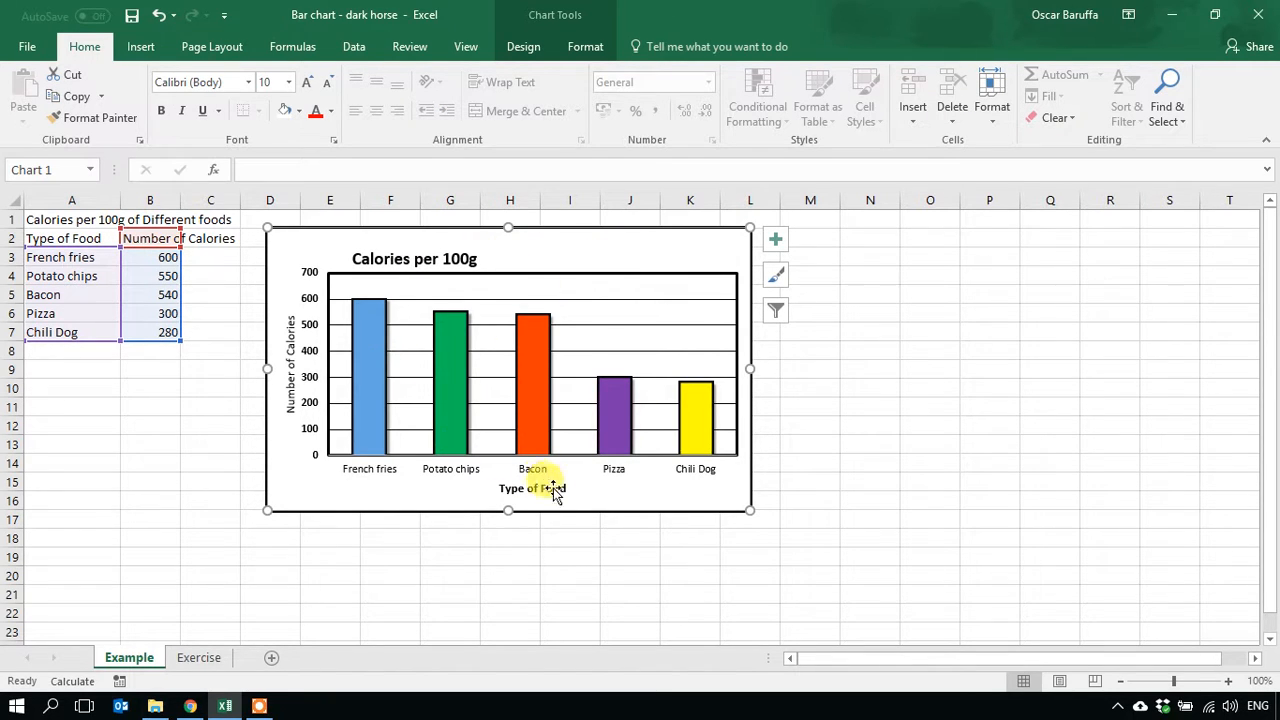
- Delete both axis titles from the chart, the vertical "Number of Calories" and the horizontal "Type of Food"
key(alt+Tab)
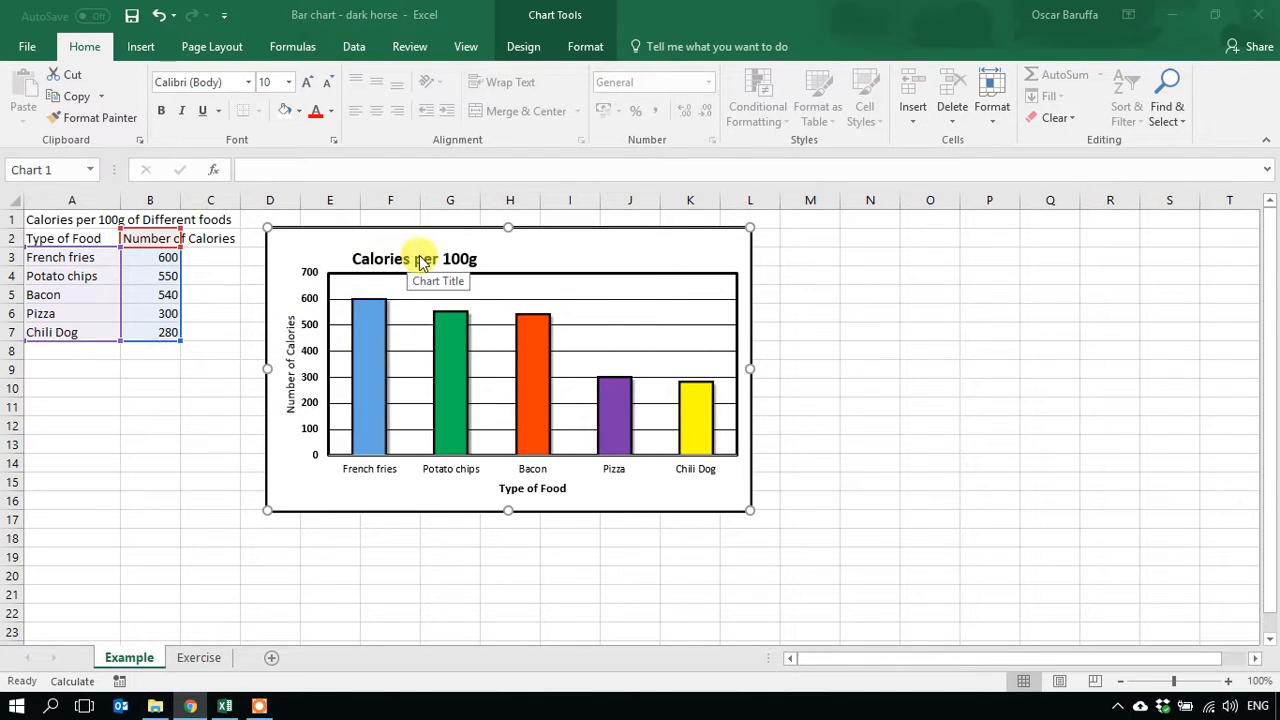
click(277, 330)
click(289, 313)
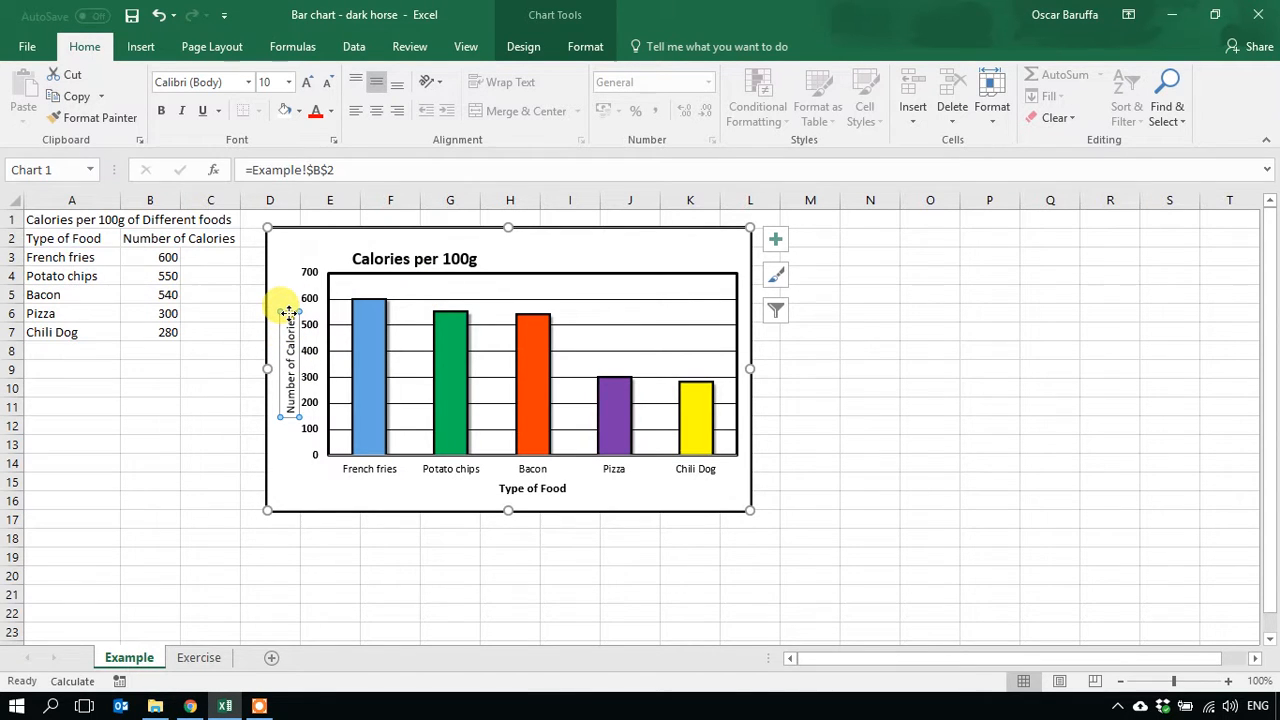
key(Delete)
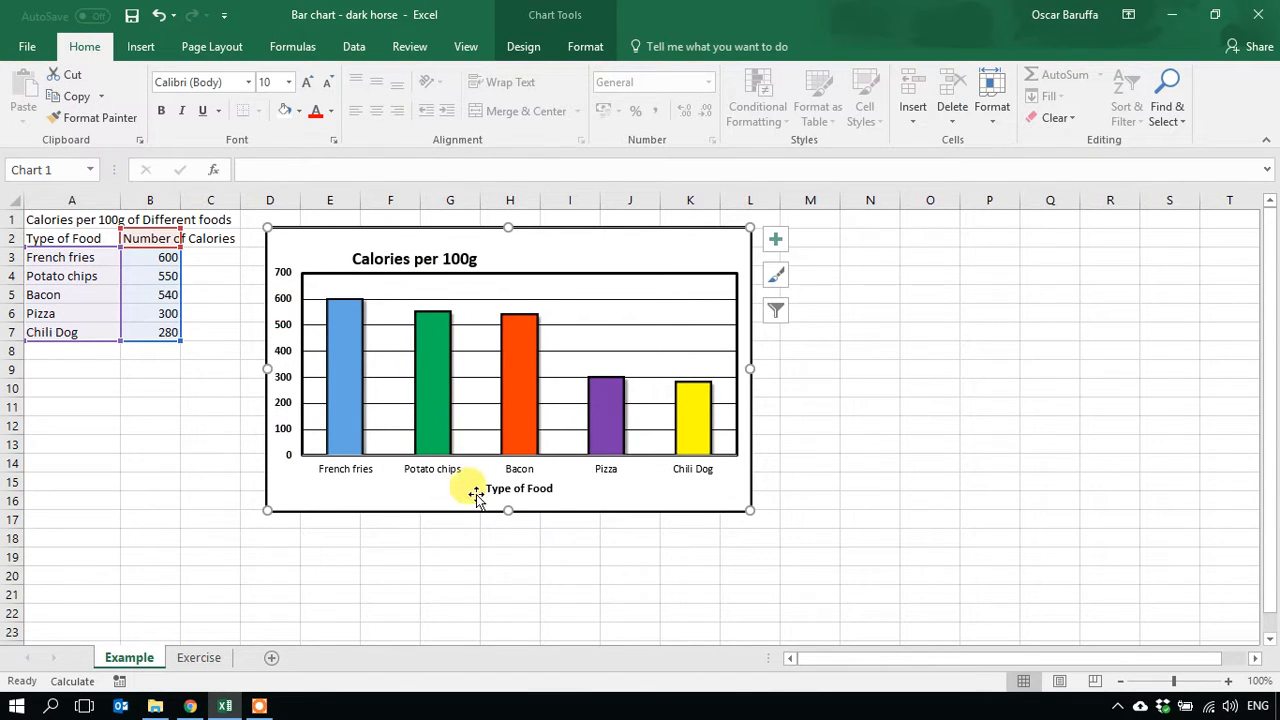
click(513, 488)
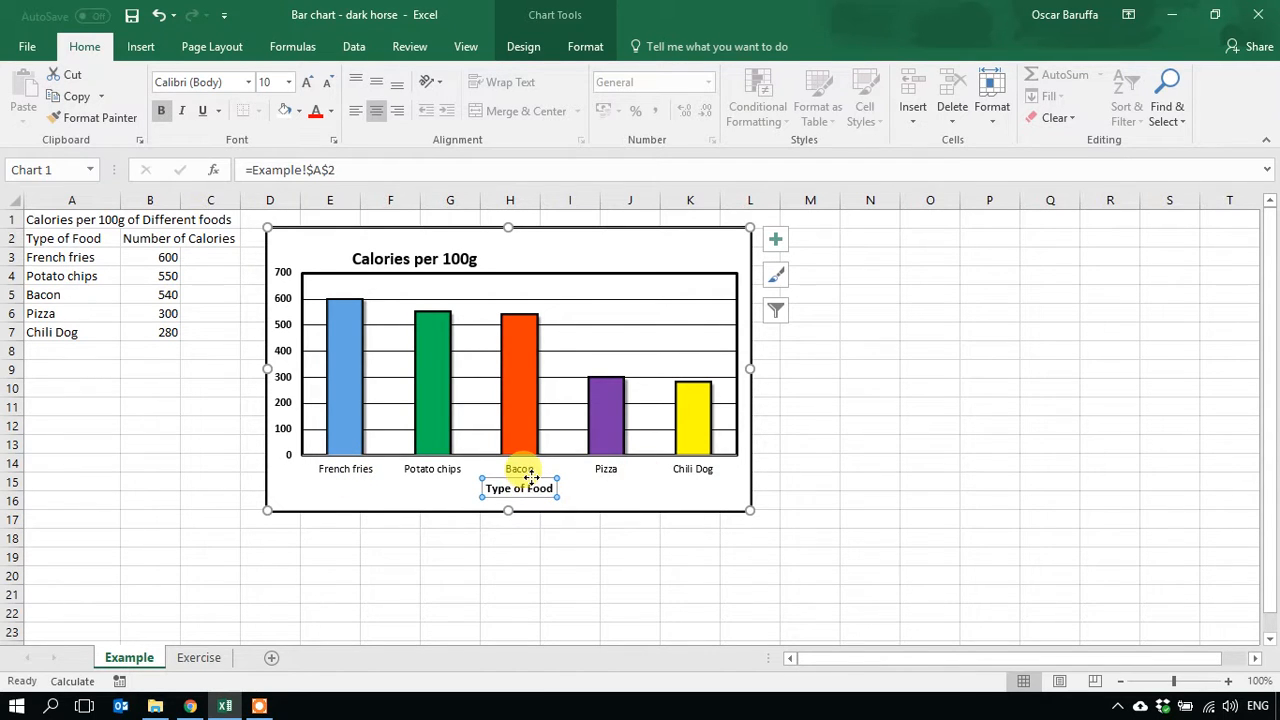
key(Delete)
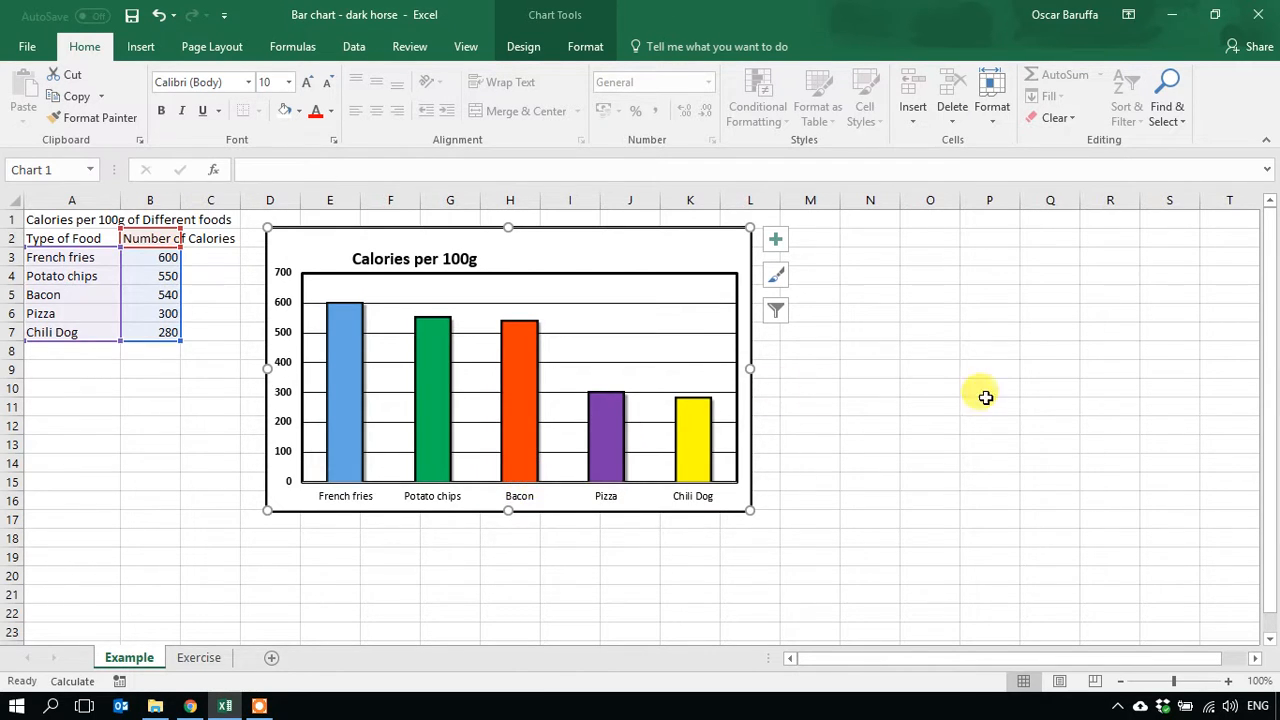
- Remove the black border around the whole chart area by setting it to No Outline
click(190, 706)
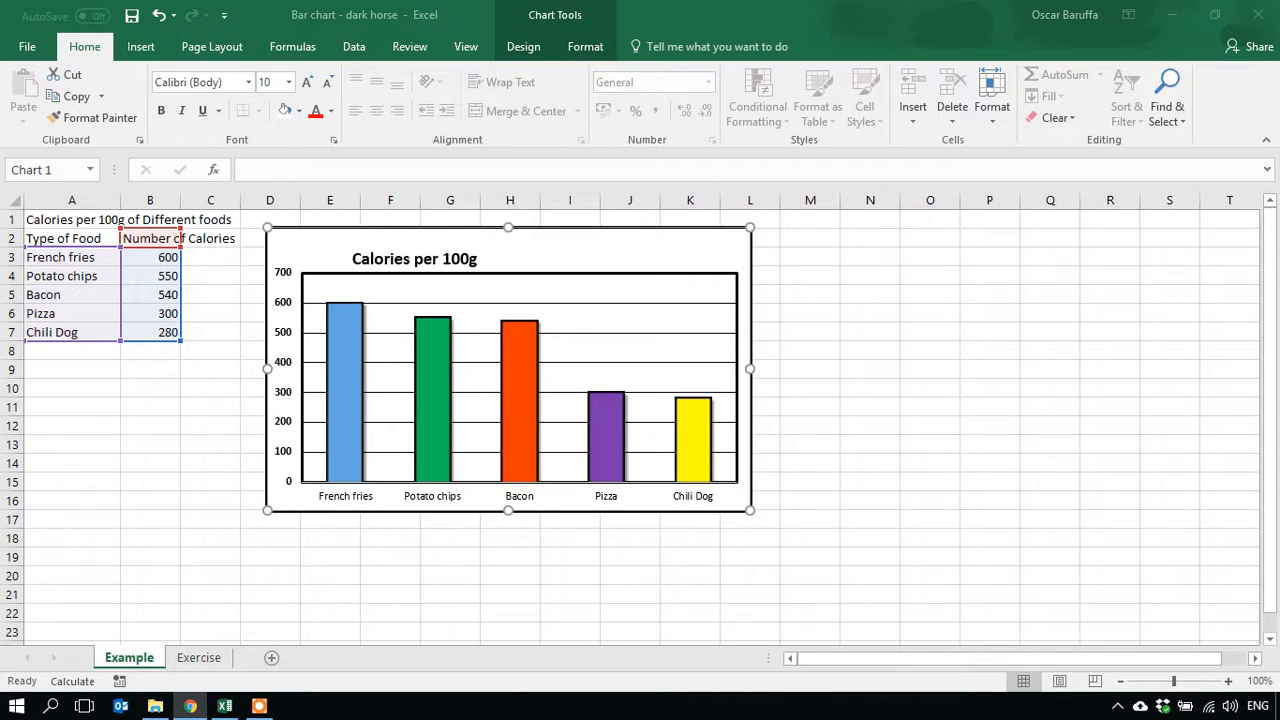
click(833, 354)
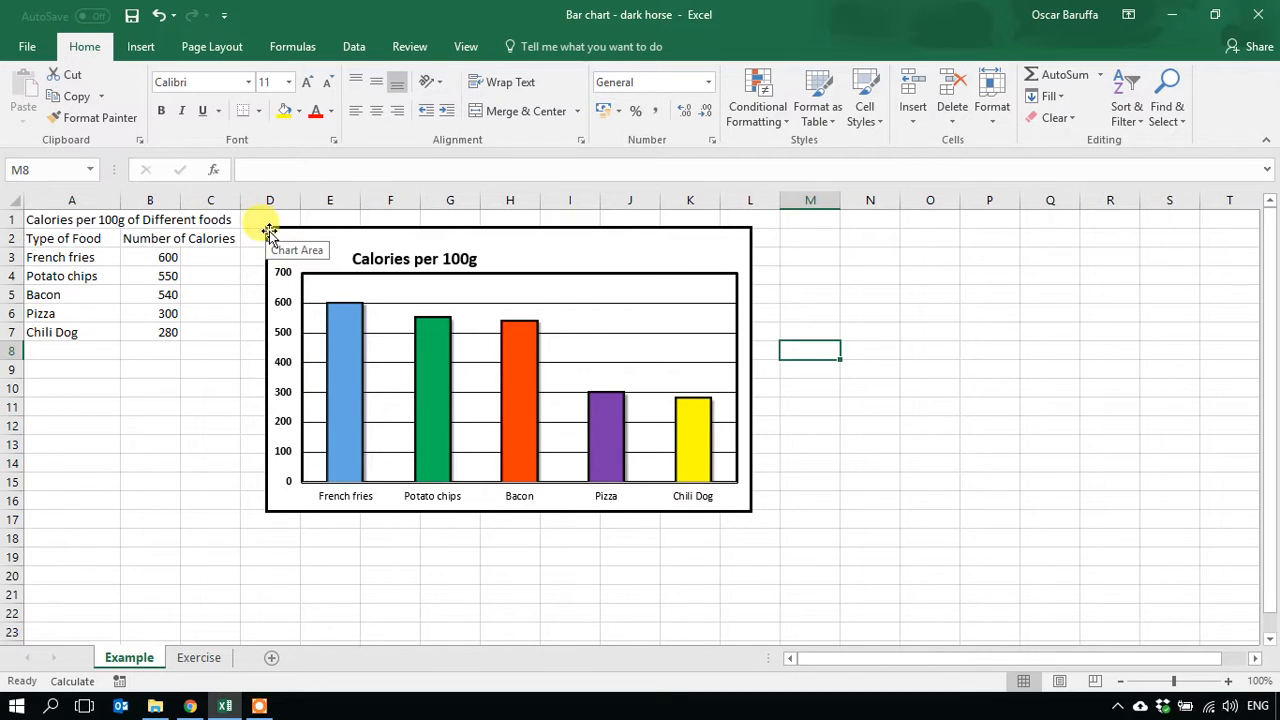
click(603, 263)
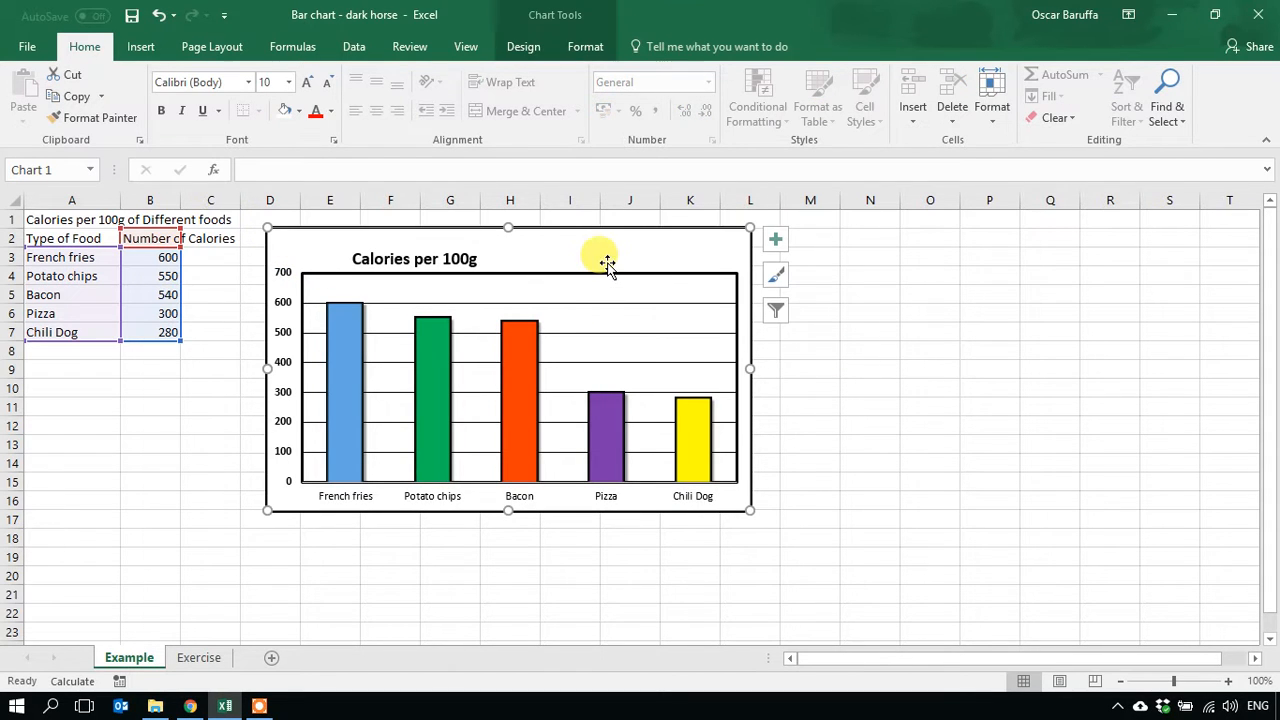
right_click(556, 249)
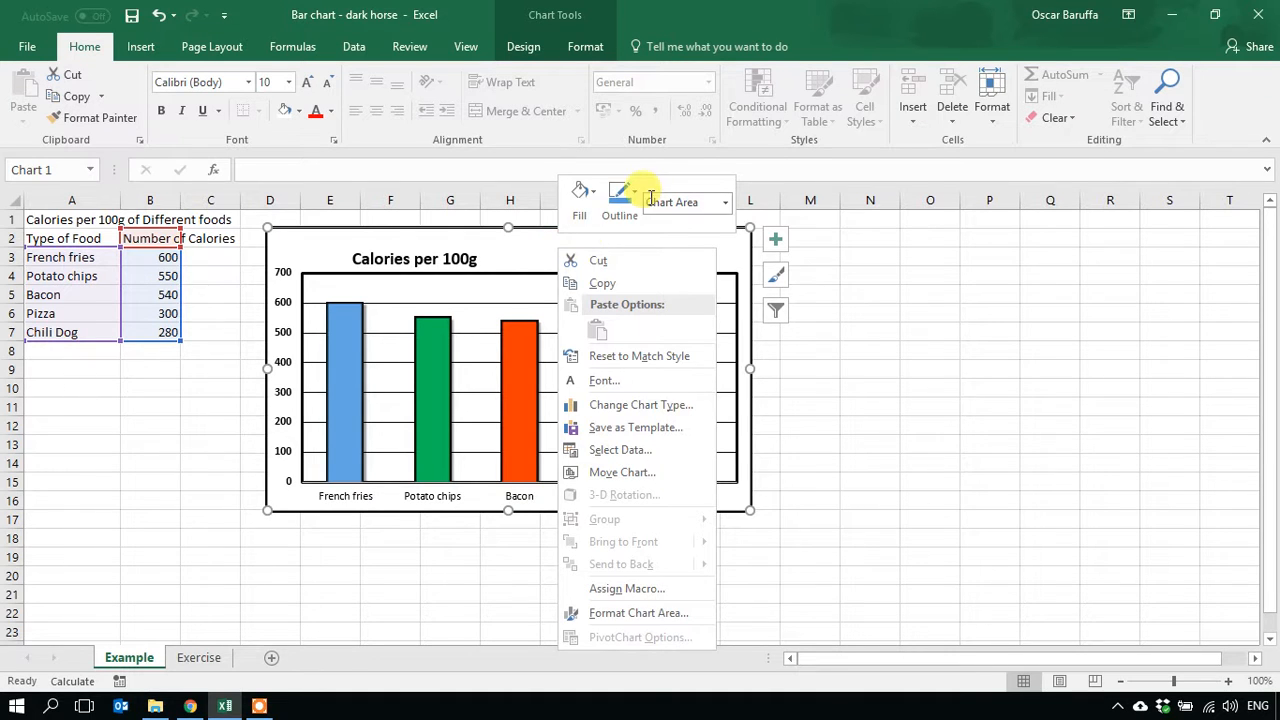
click(621, 194)
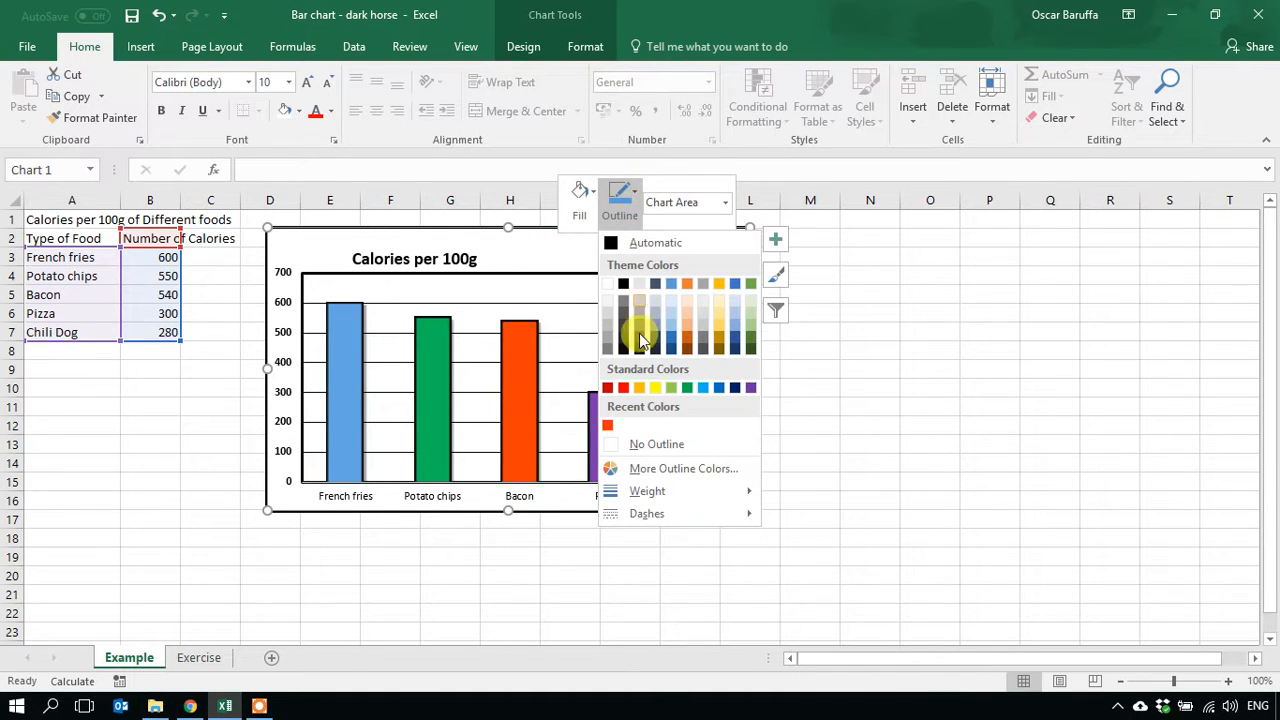
click(648, 447)
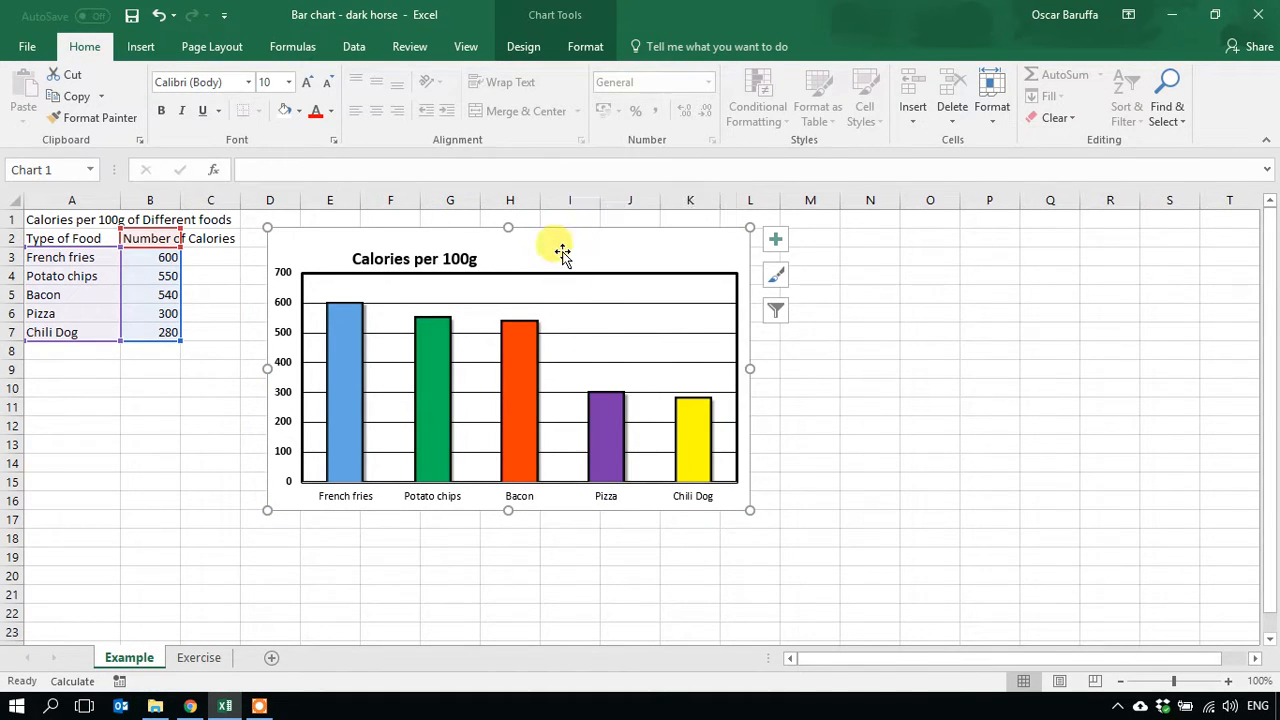
- Remove the border around the plot area by setting it to No Outline
click(648, 287)
right_click(647, 285)
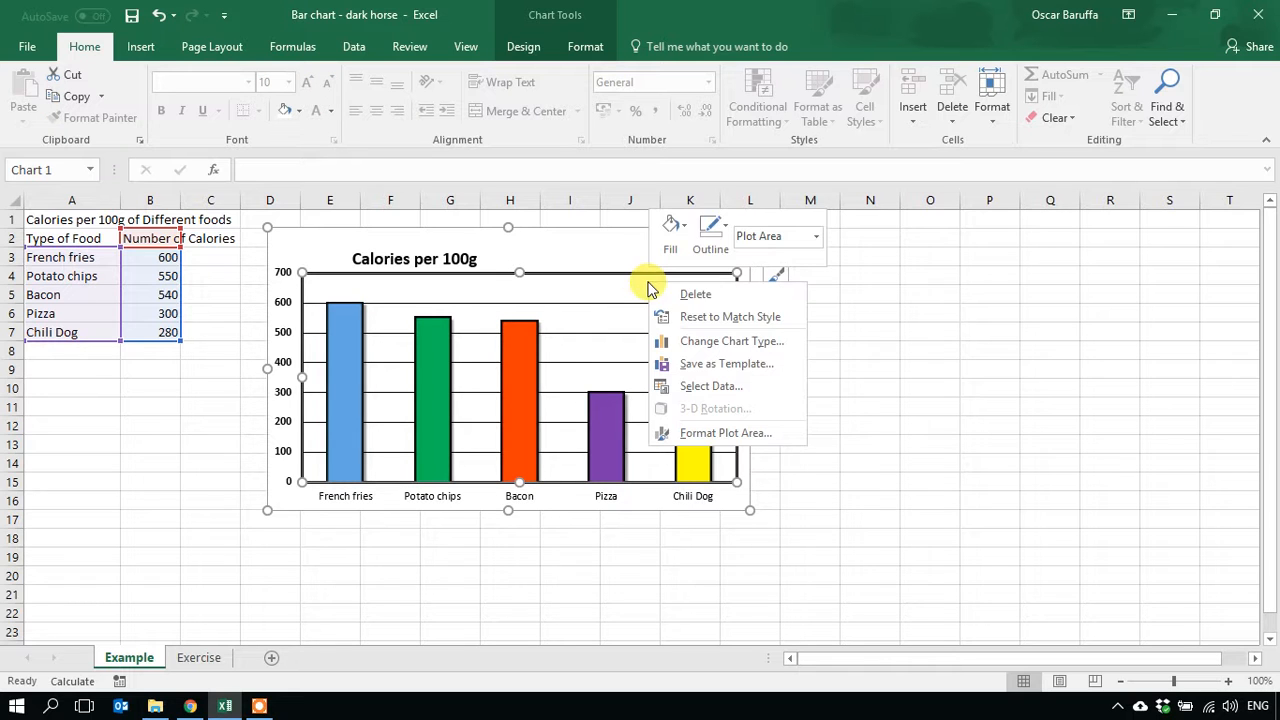
click(727, 234)
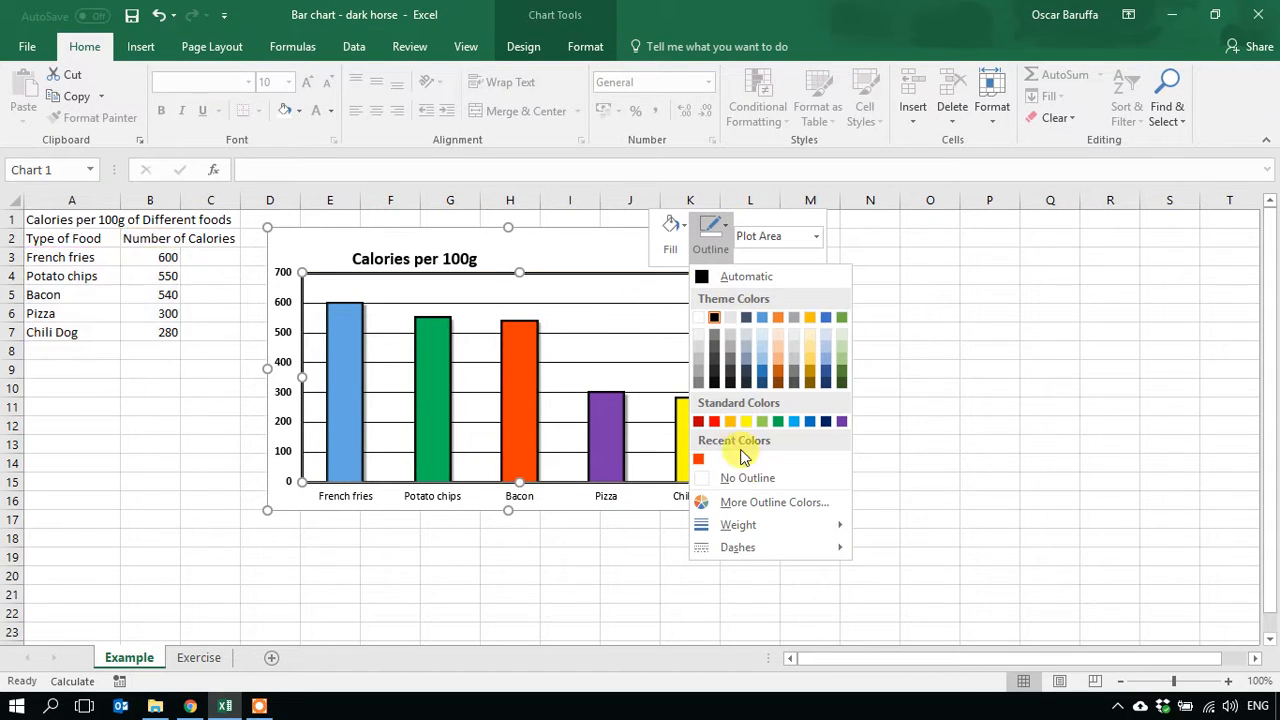
click(743, 480)
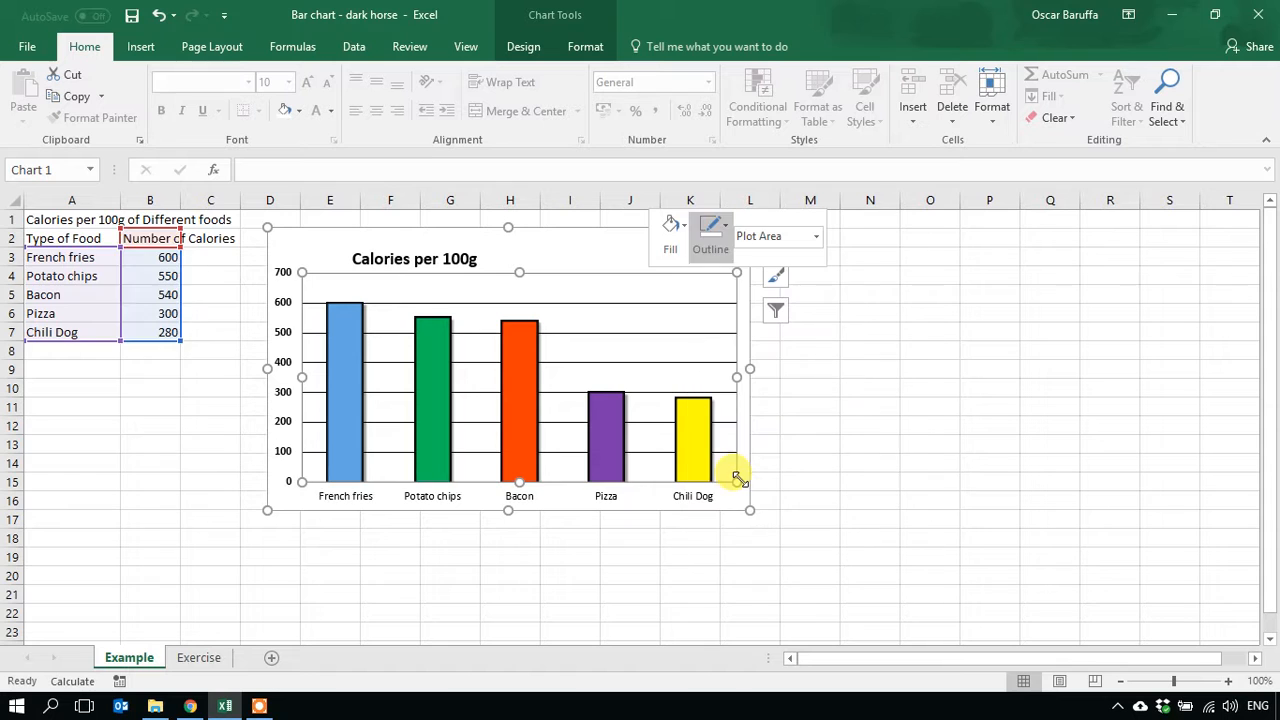
click(580, 245)
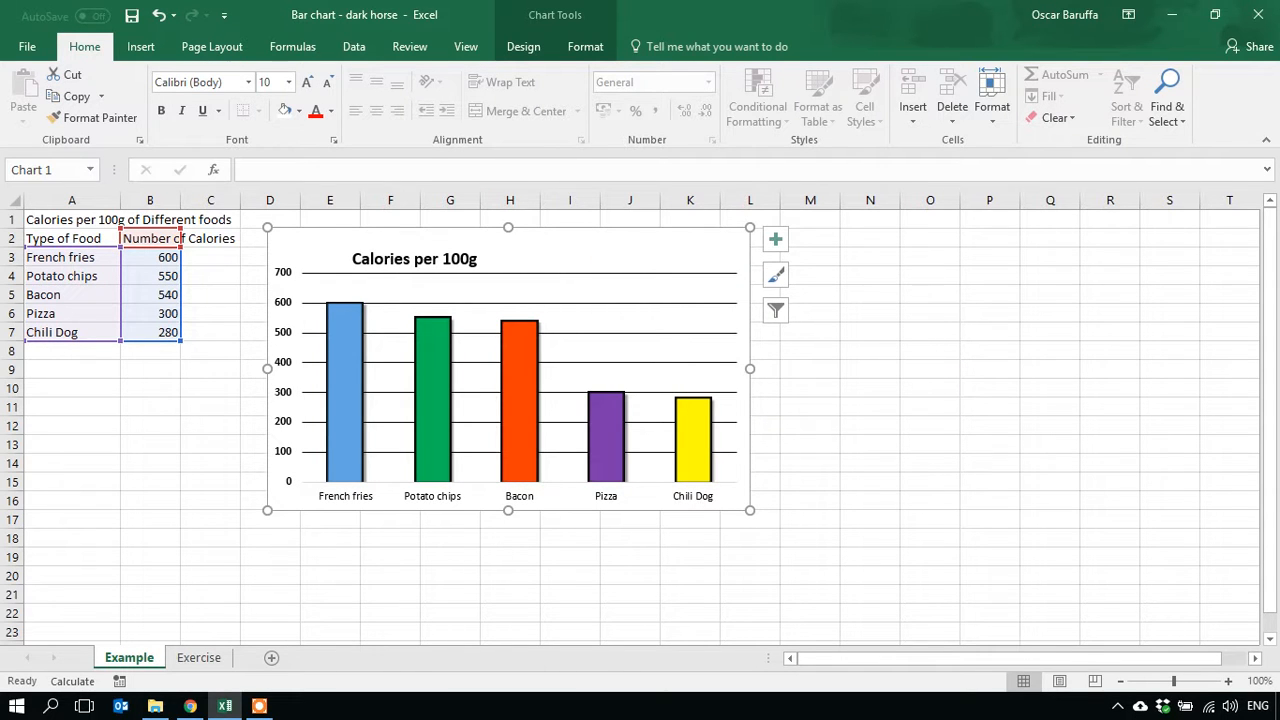
- Remove the black outlines from all bars in the calories data series using No Outline
click(190, 706)
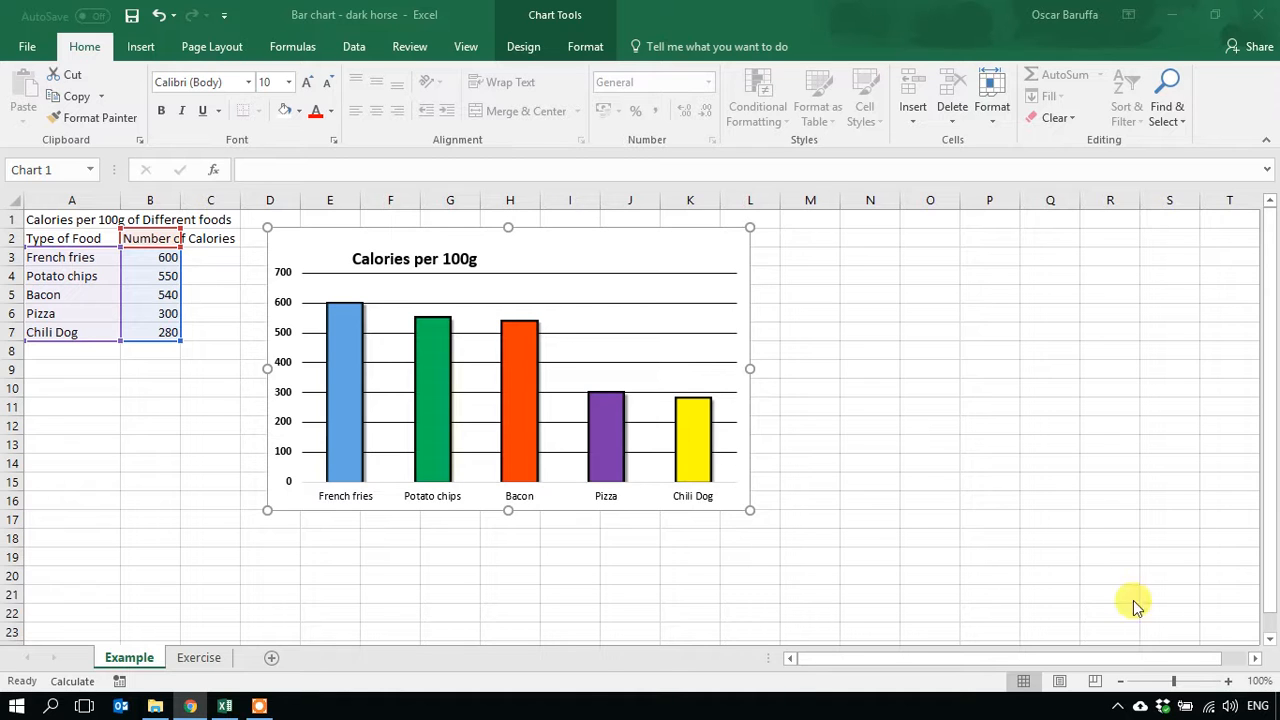
click(523, 352)
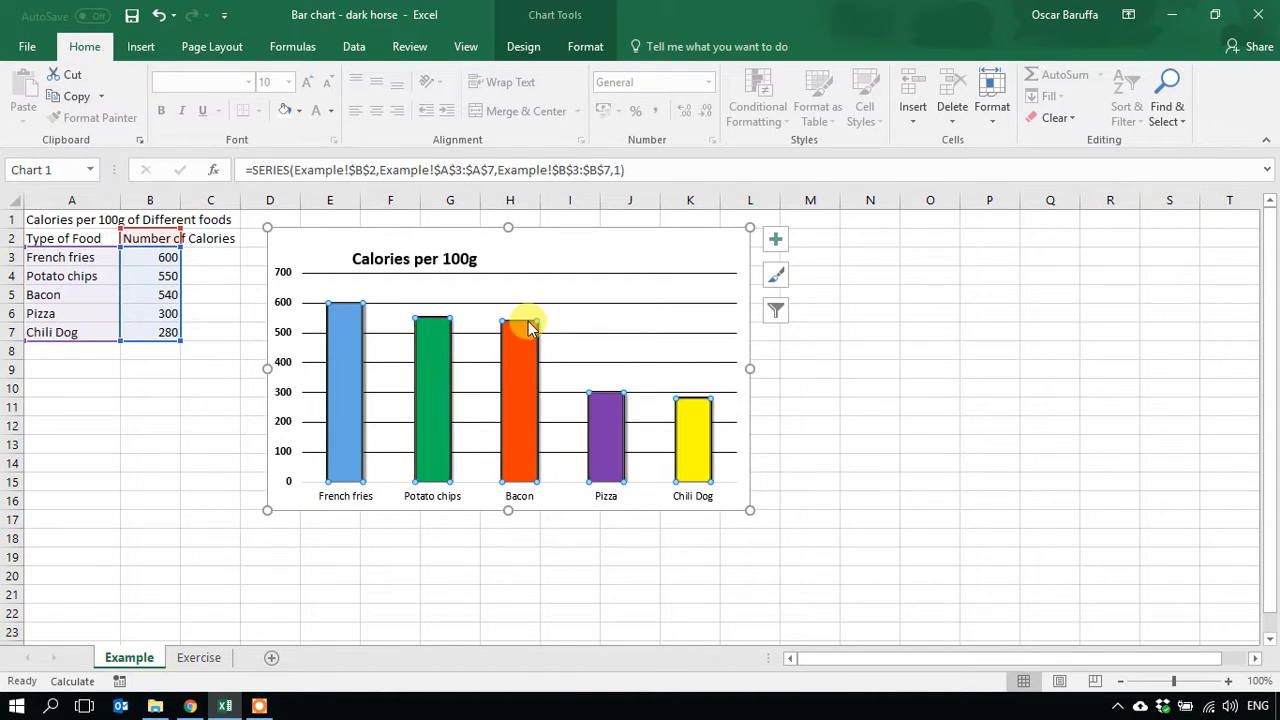
right_click(611, 398)
click(676, 338)
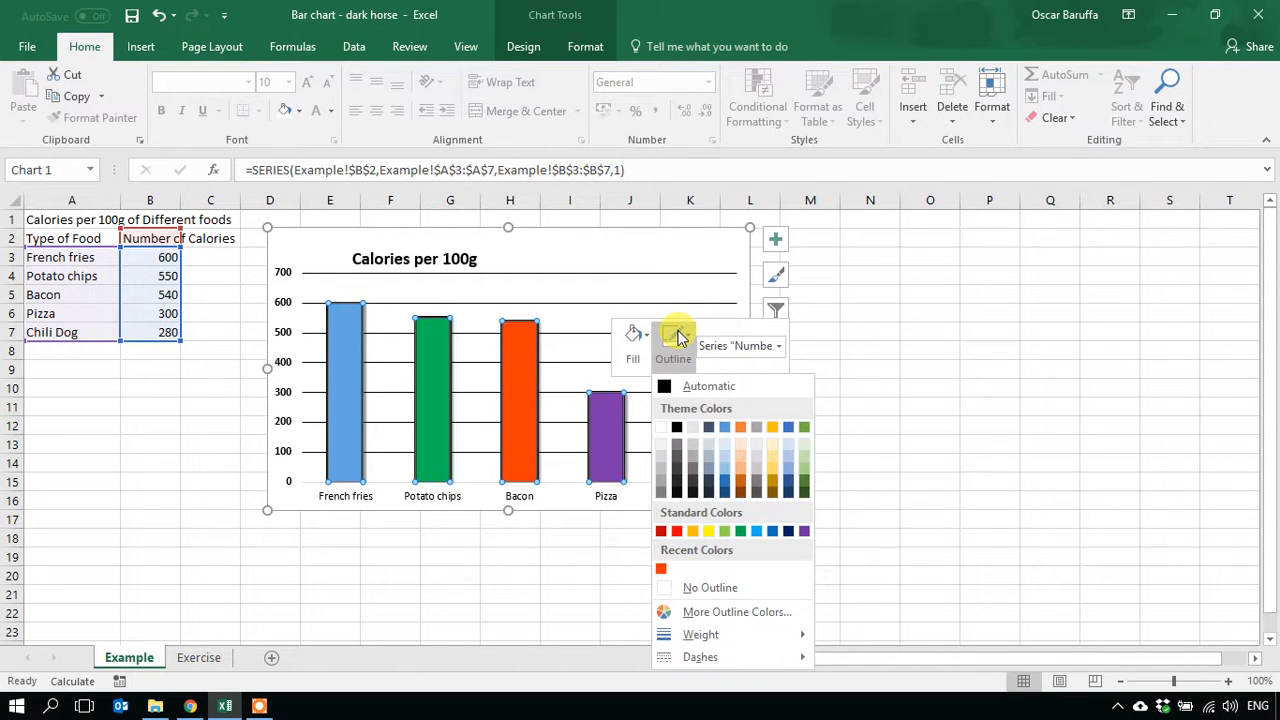
click(712, 588)
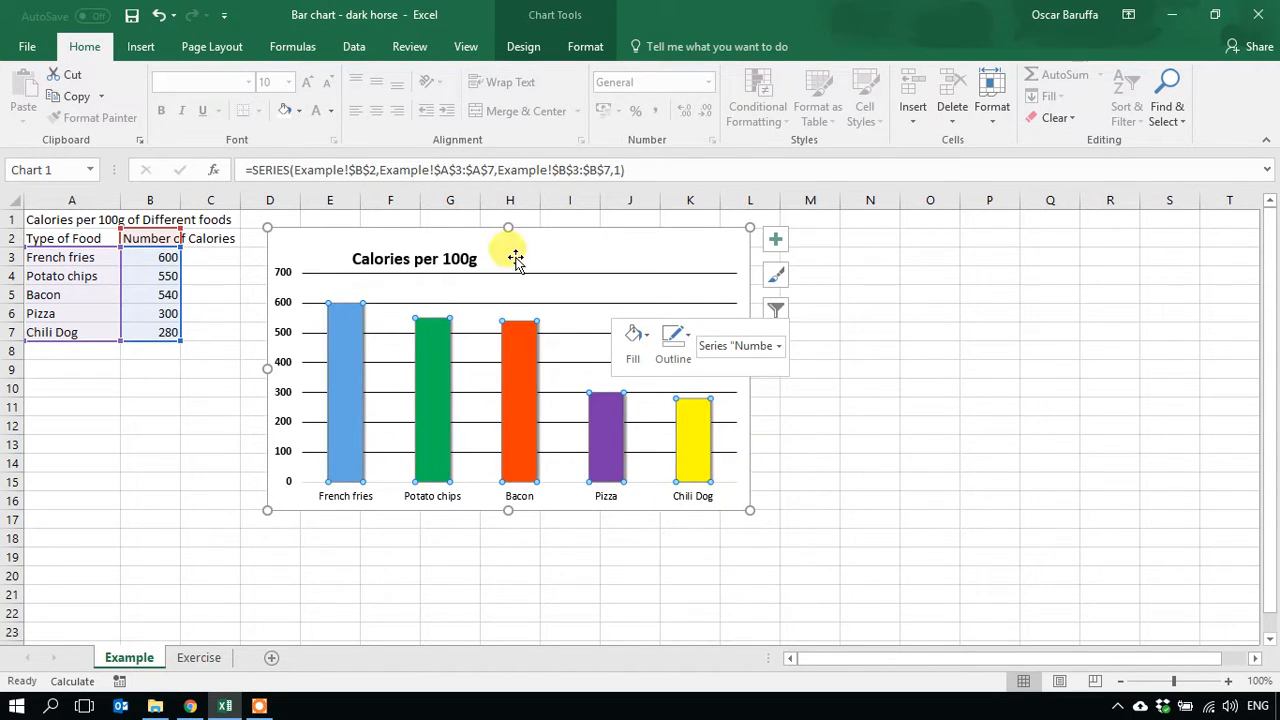
click(580, 254)
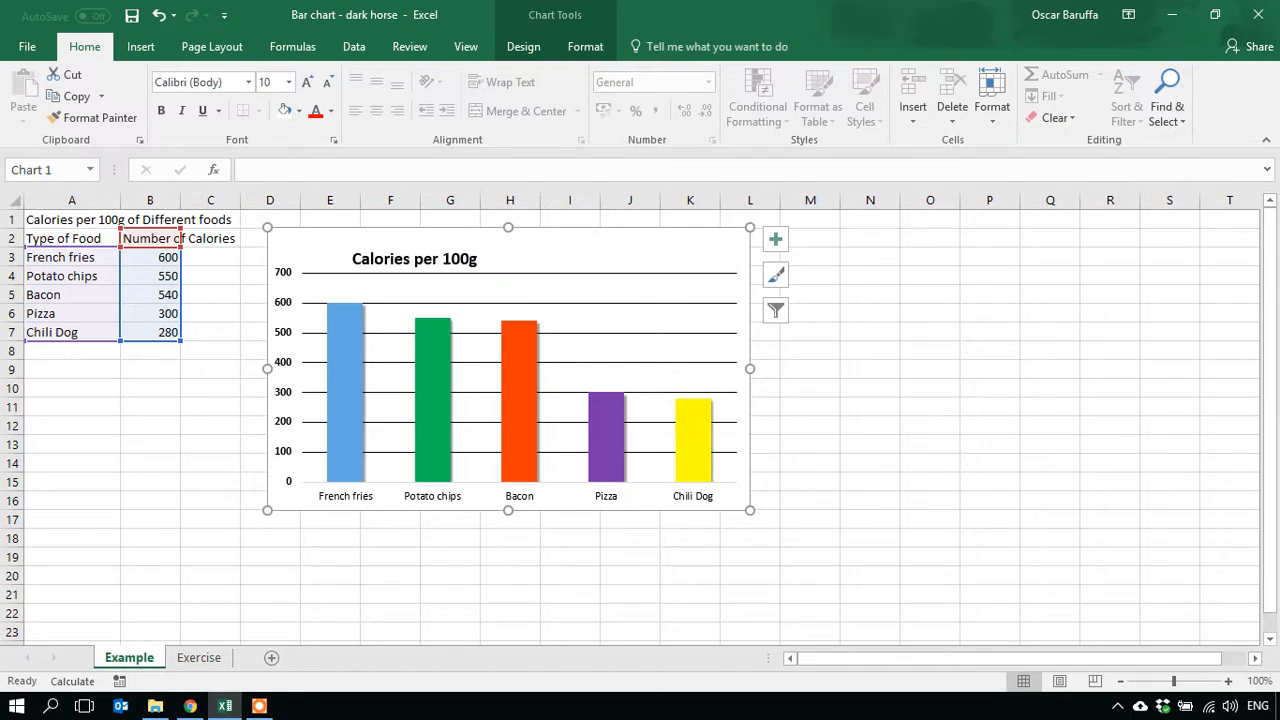
click(190, 706)
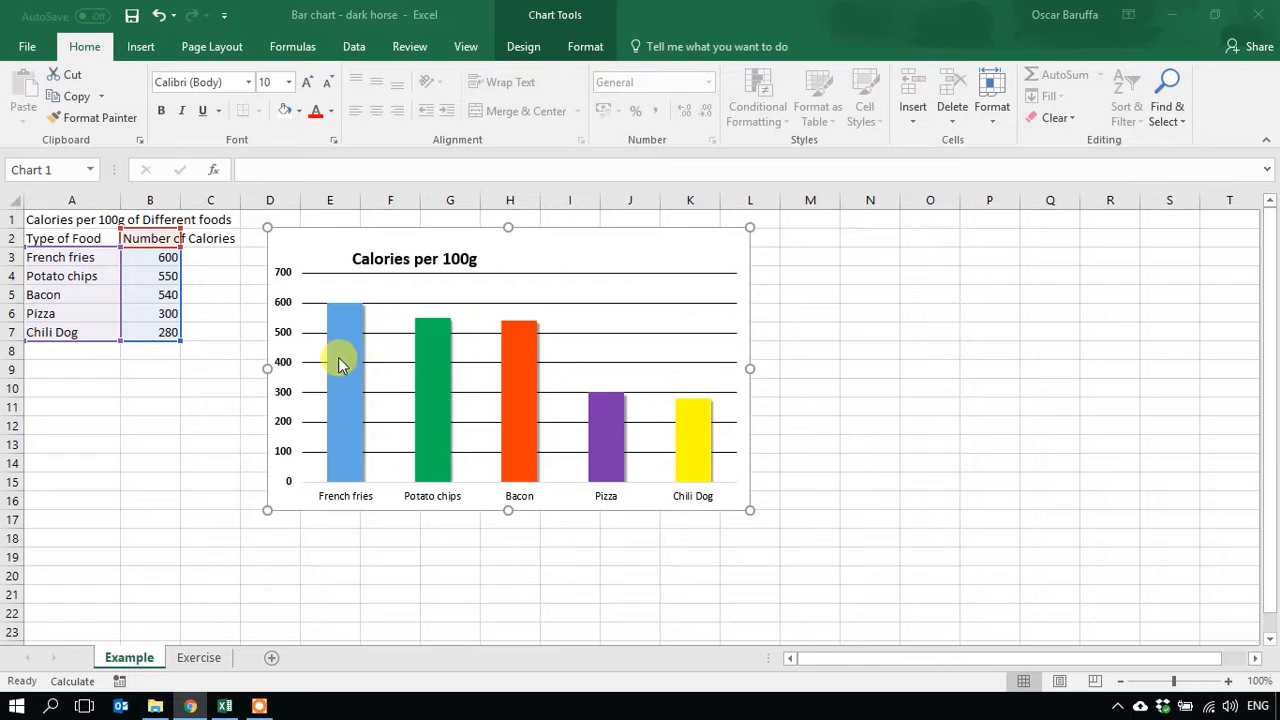
mouse_move(697, 454)
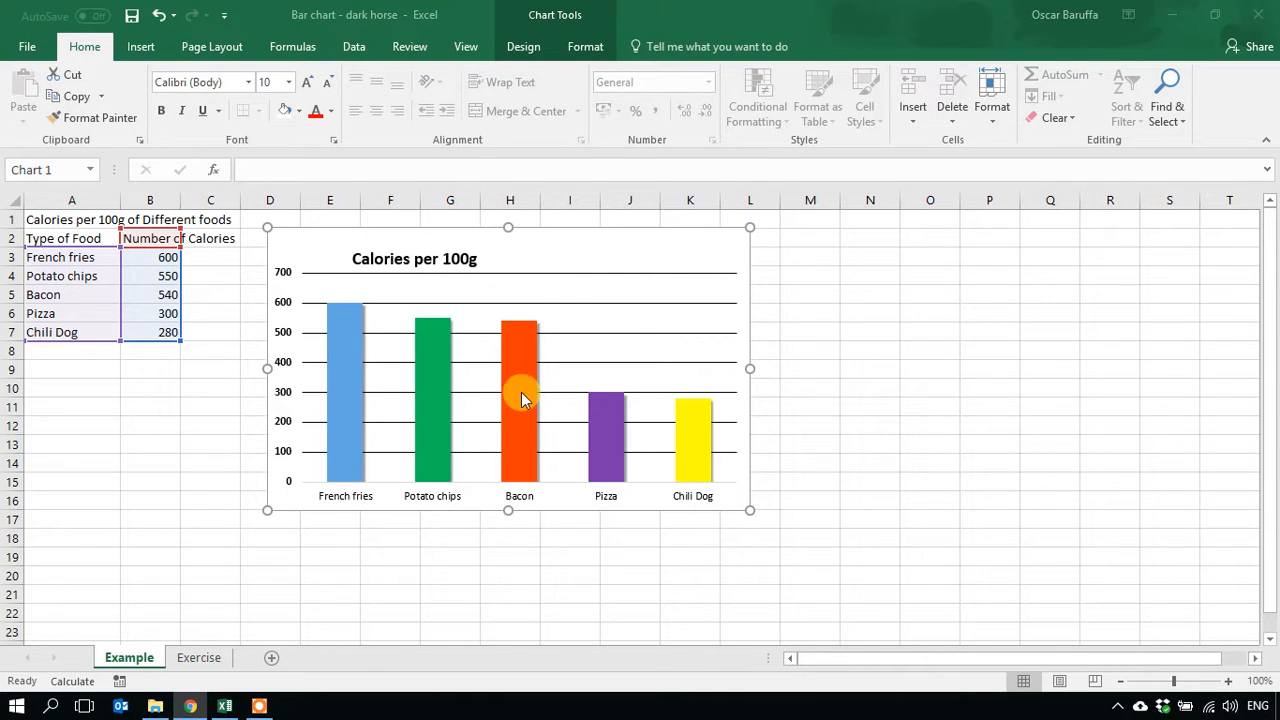
mouse_move(352, 376)
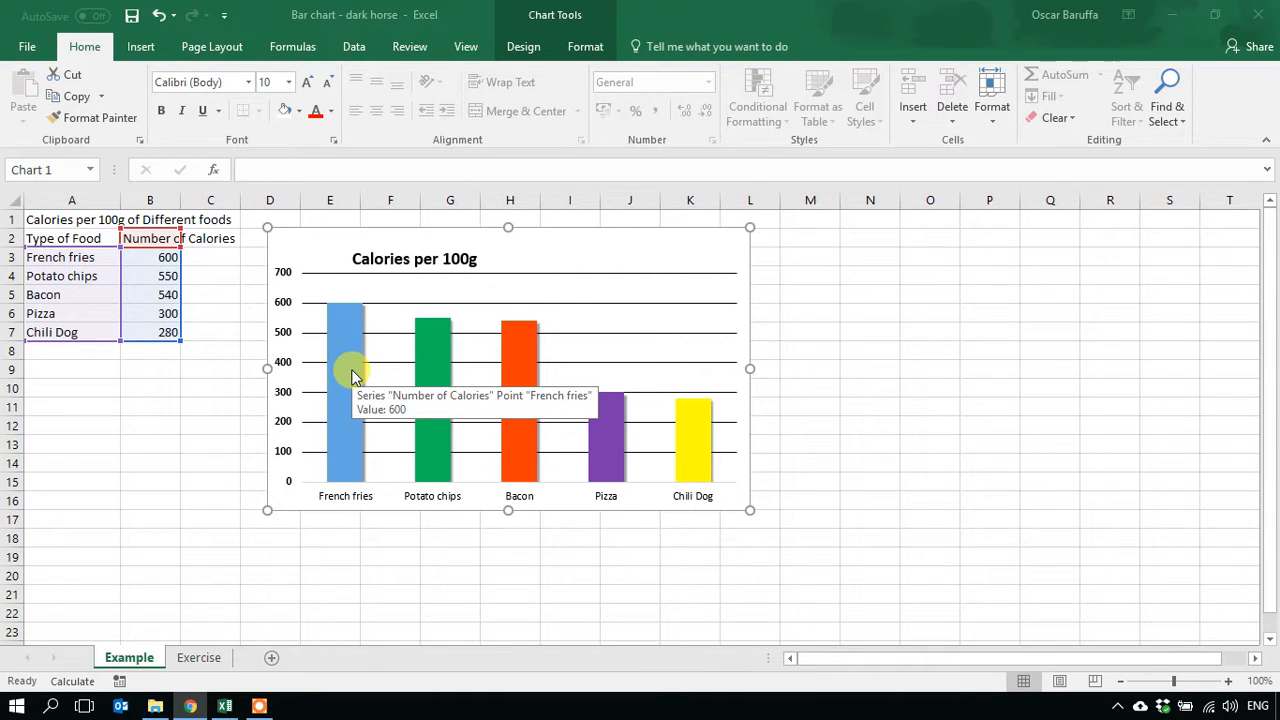
click(352, 376)
click(347, 373)
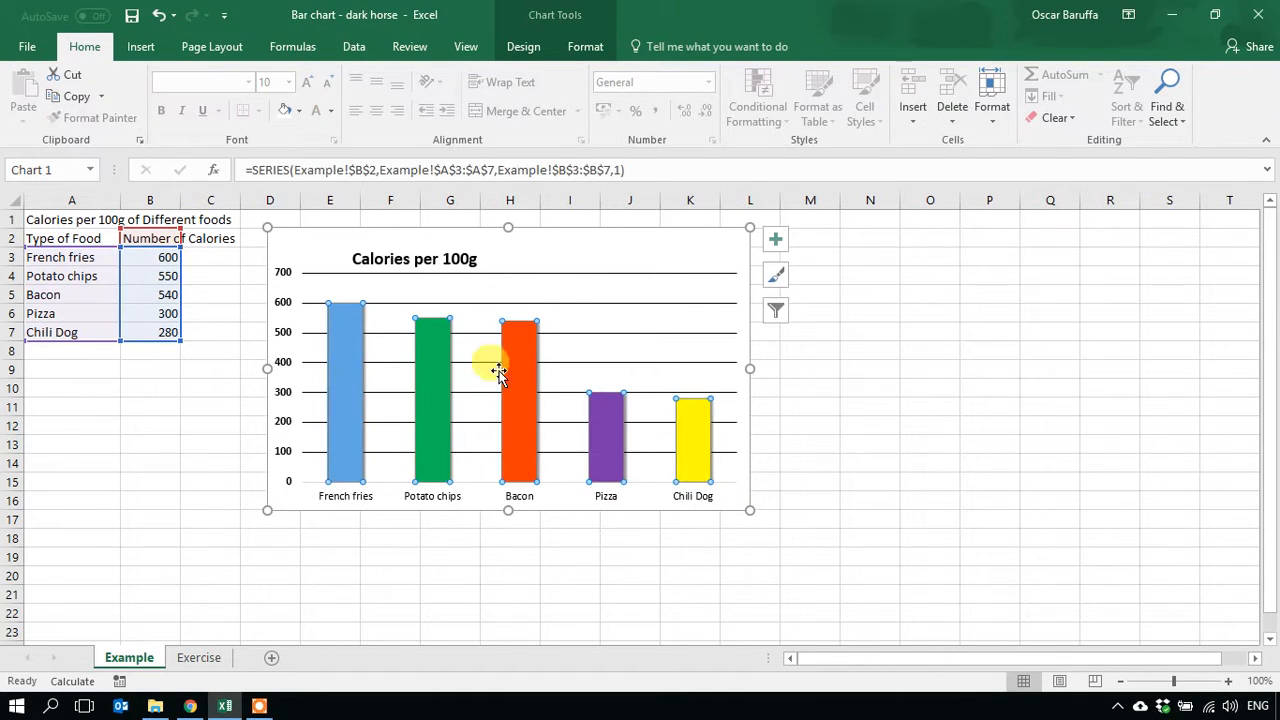
click(524, 377)
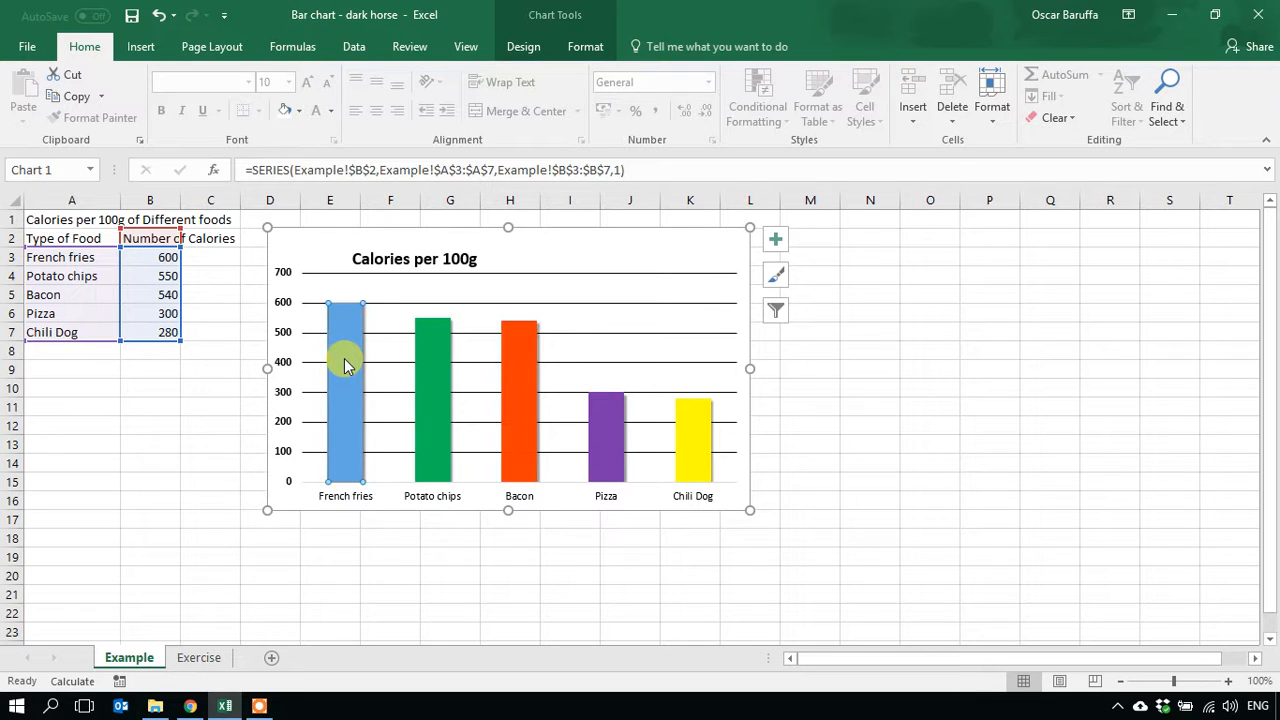
click(440, 366)
click(341, 368)
key(Escape)
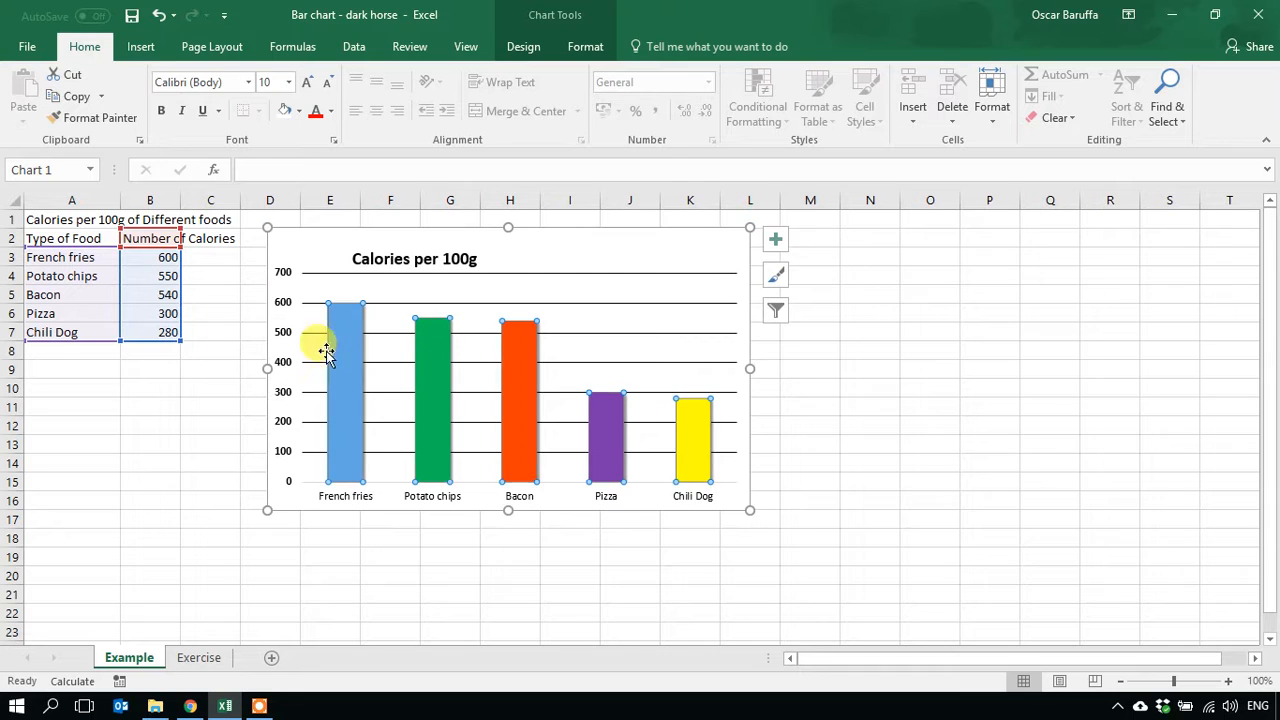
- Fill only the French fries bar with a medium grey theme color and set its outline to No Outline
click(338, 350)
click(346, 349)
click(430, 290)
click(348, 350)
click(348, 334)
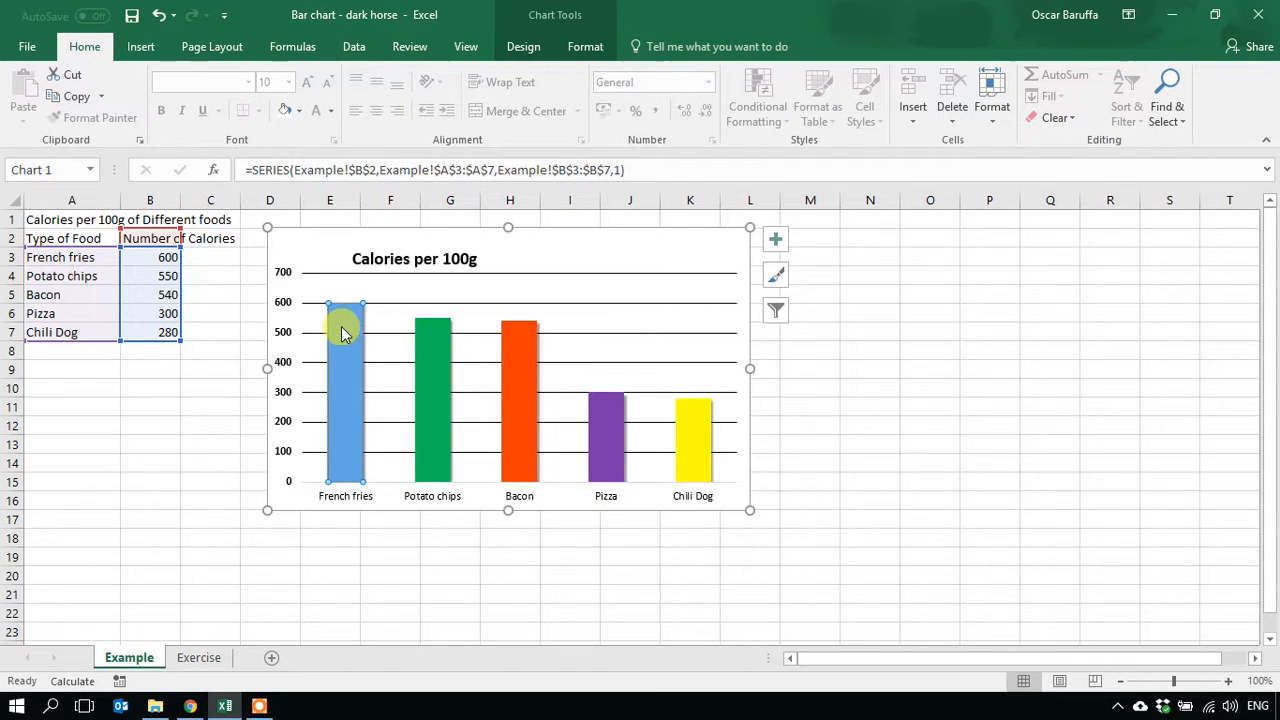
right_click(347, 342)
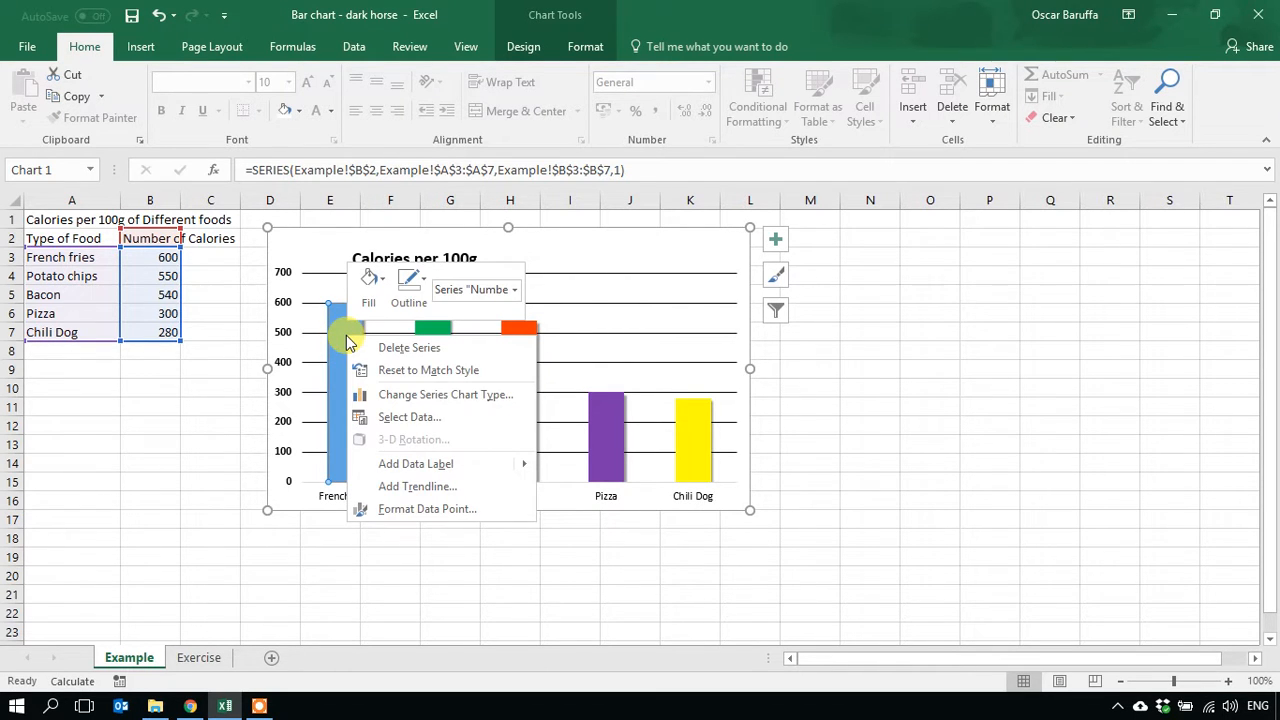
click(382, 284)
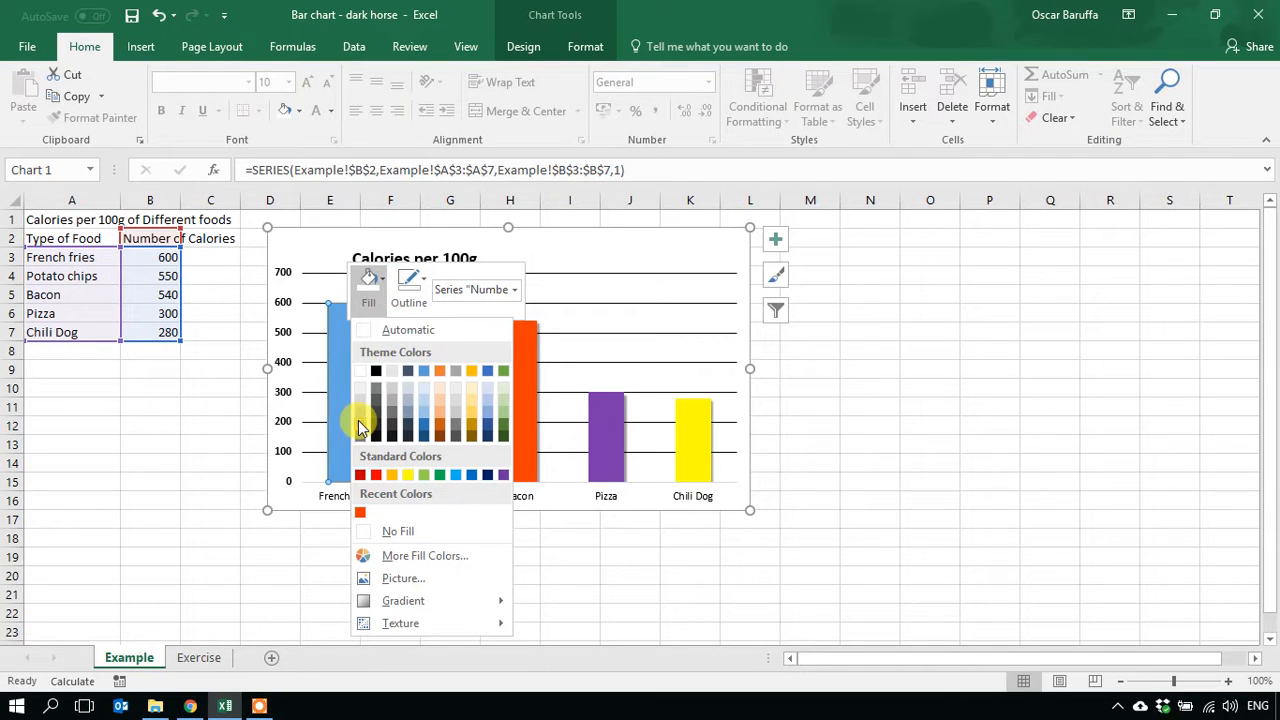
click(360, 424)
click(428, 286)
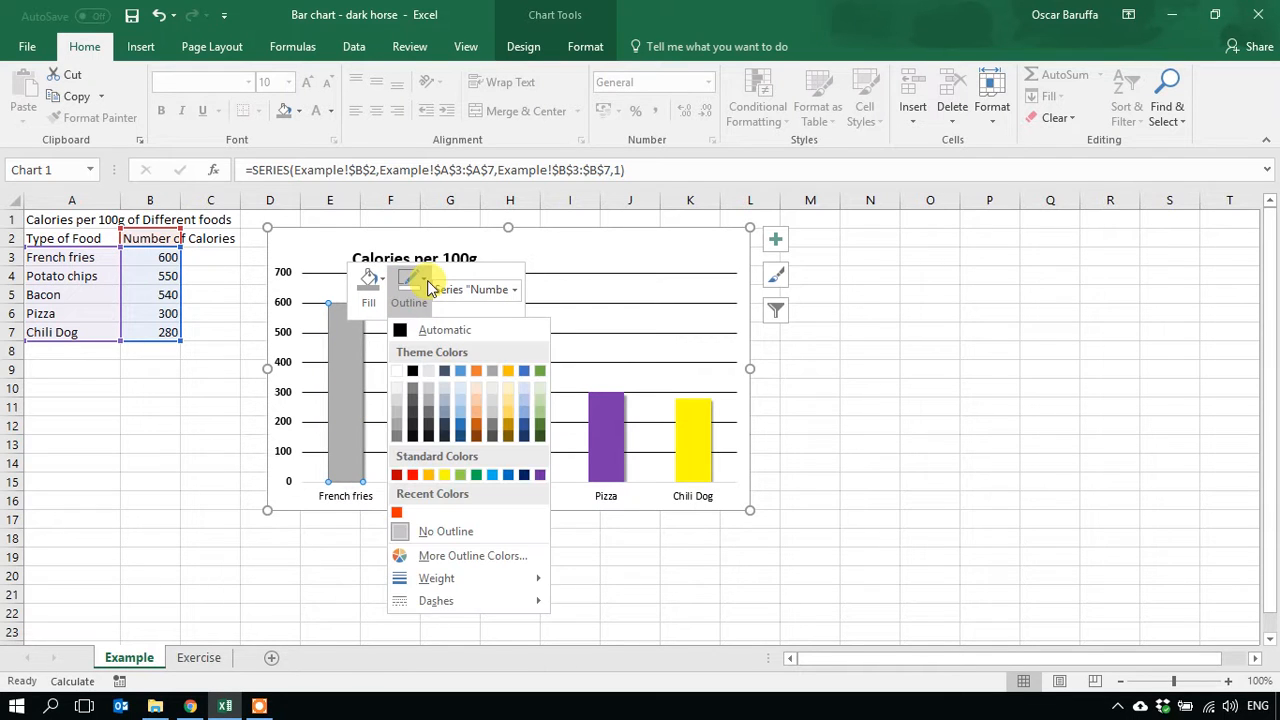
click(430, 530)
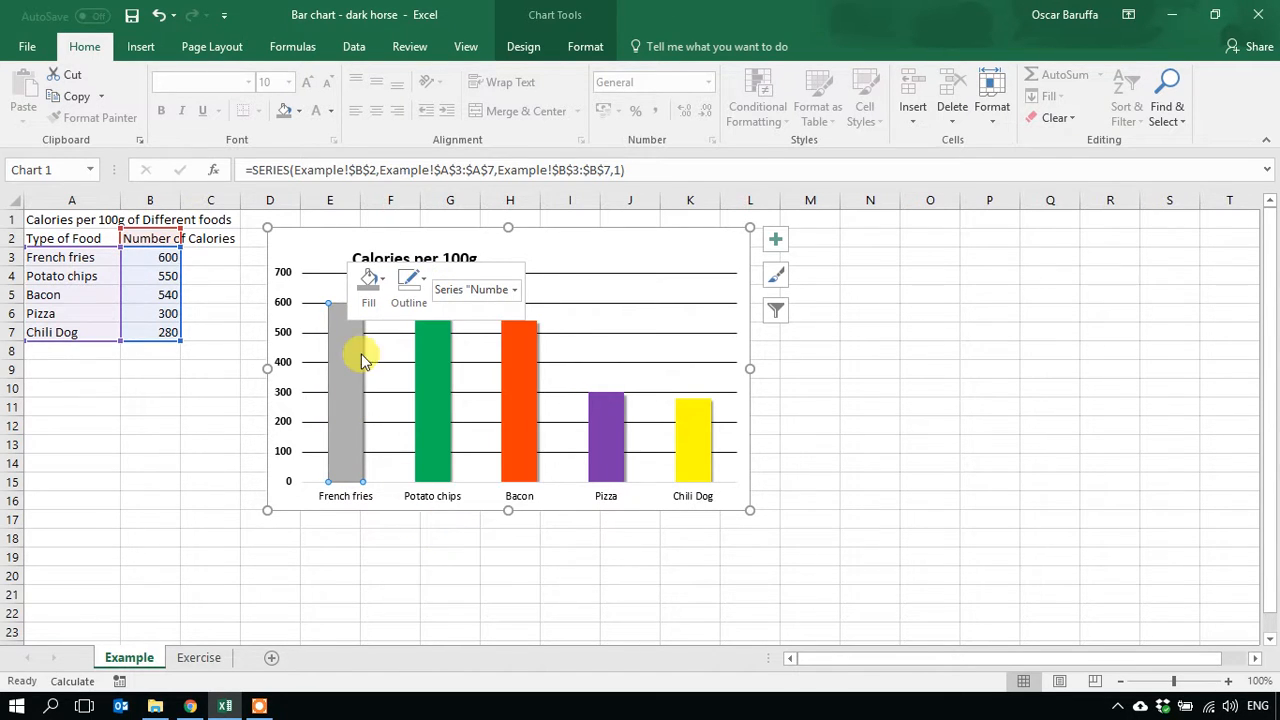
- Fill the Potato chips bar with the same medium grey as the French fries bar
click(442, 363)
right_click(445, 368)
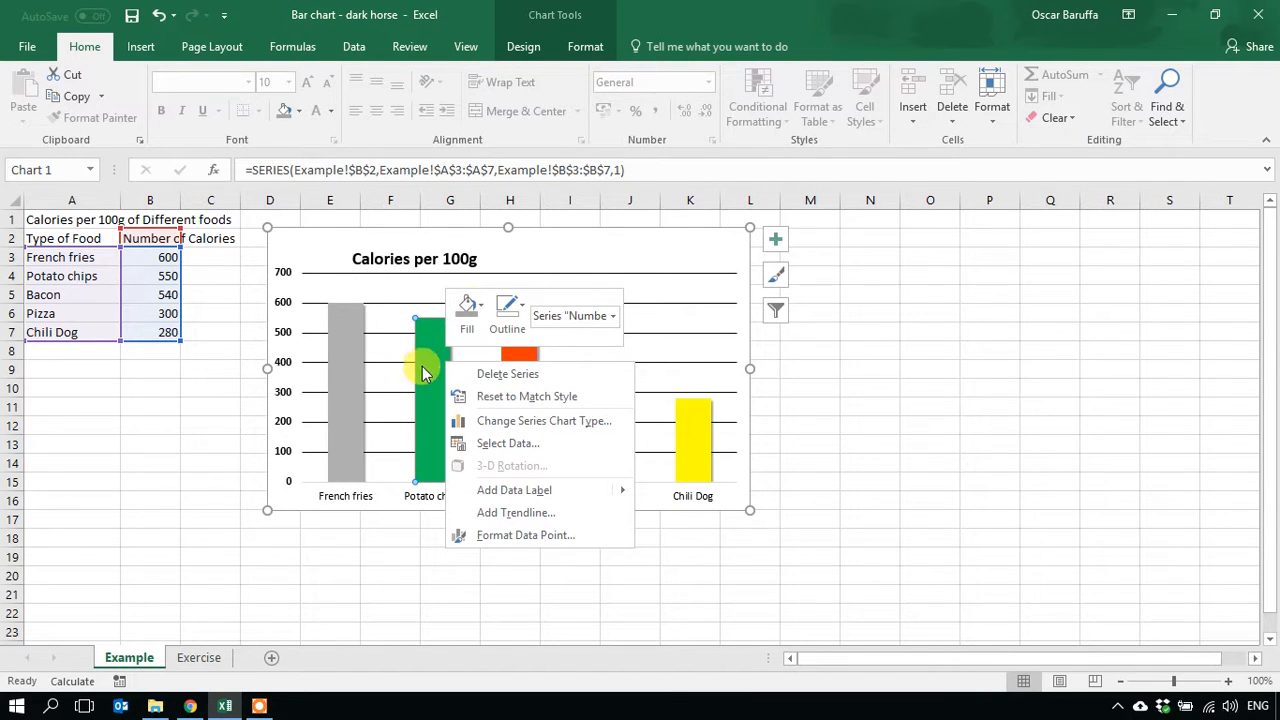
click(466, 310)
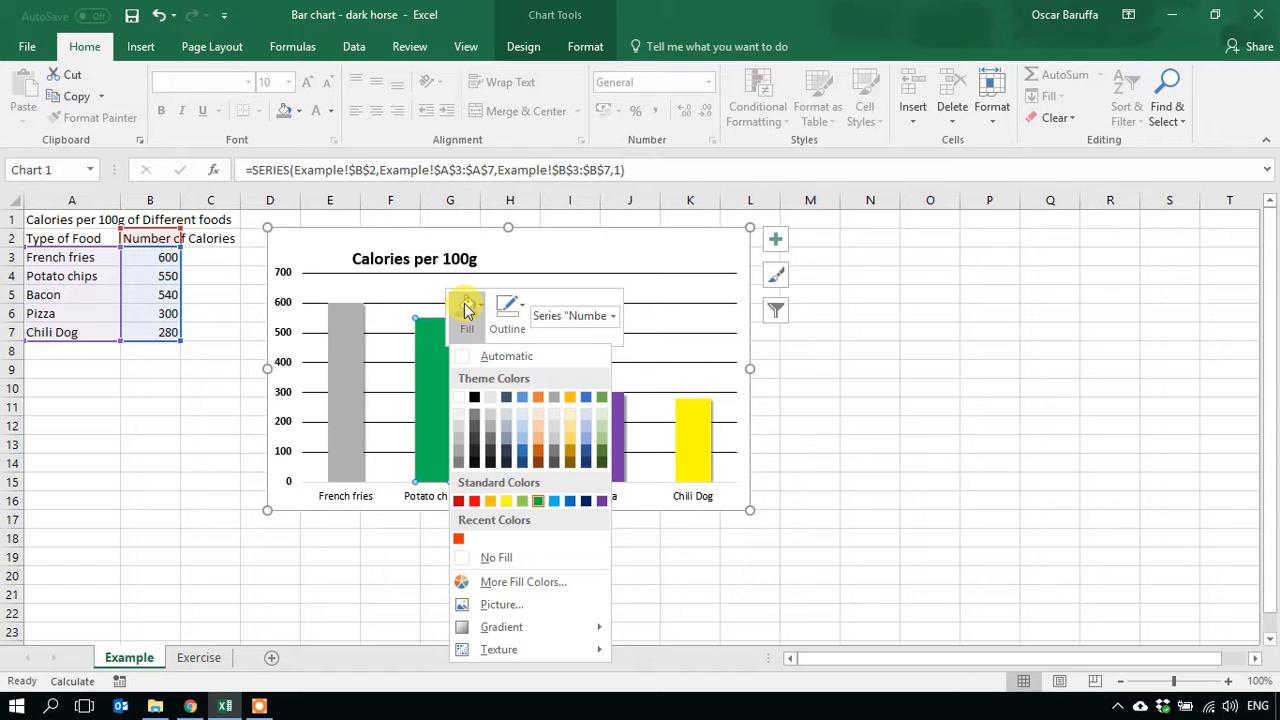
click(458, 458)
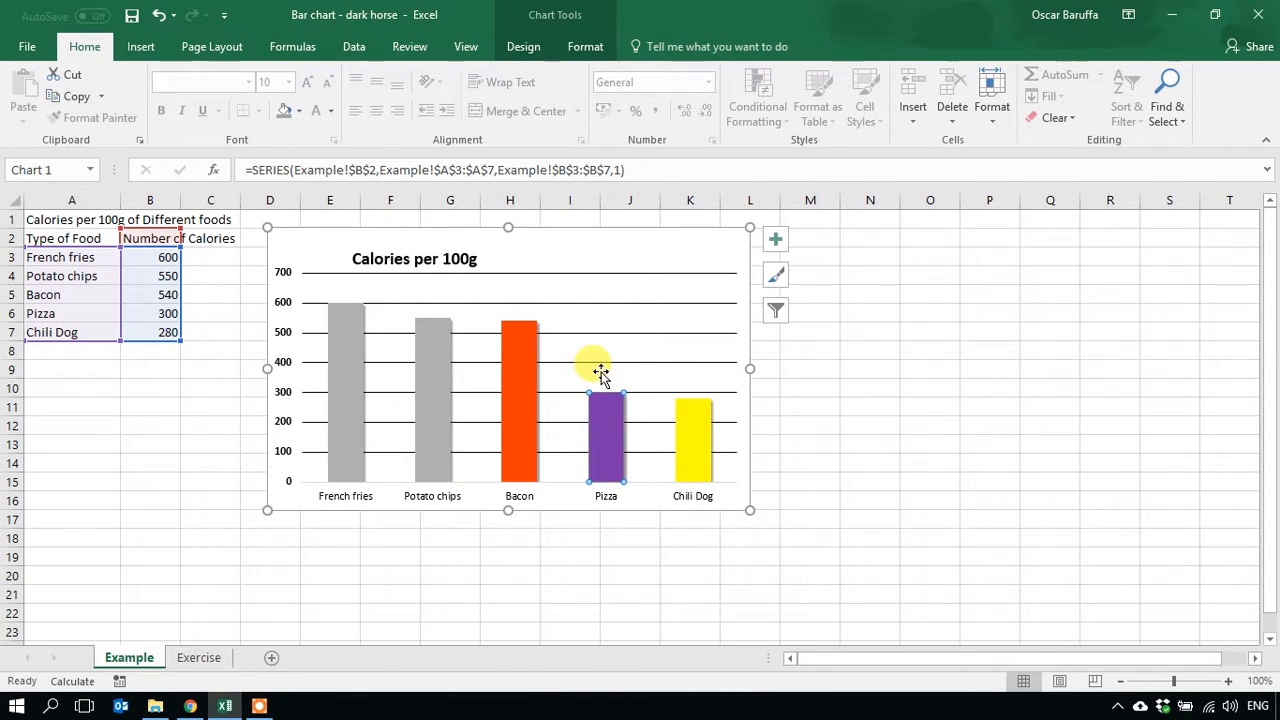
- Fill the Pizza and Chili Dog bars with the same medium grey, leaving only the Bacon bar in color
right_click(612, 418)
click(634, 360)
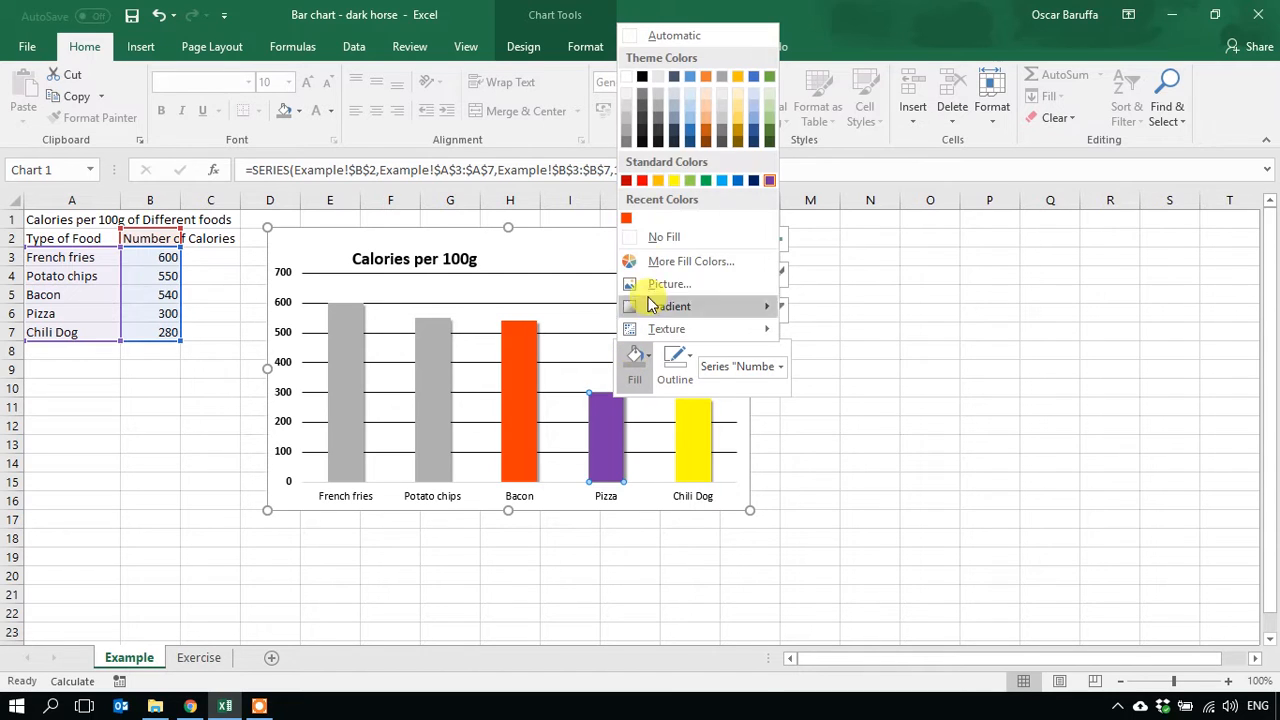
click(631, 137)
right_click(686, 447)
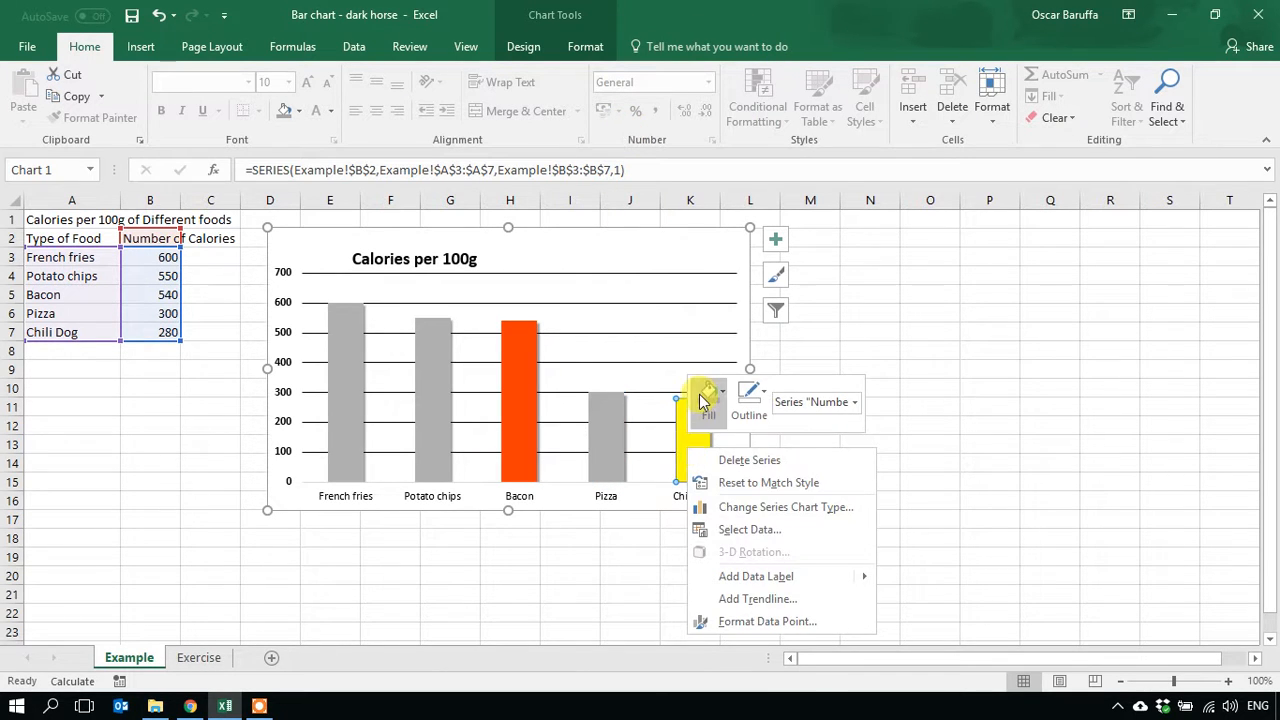
click(703, 400)
click(698, 166)
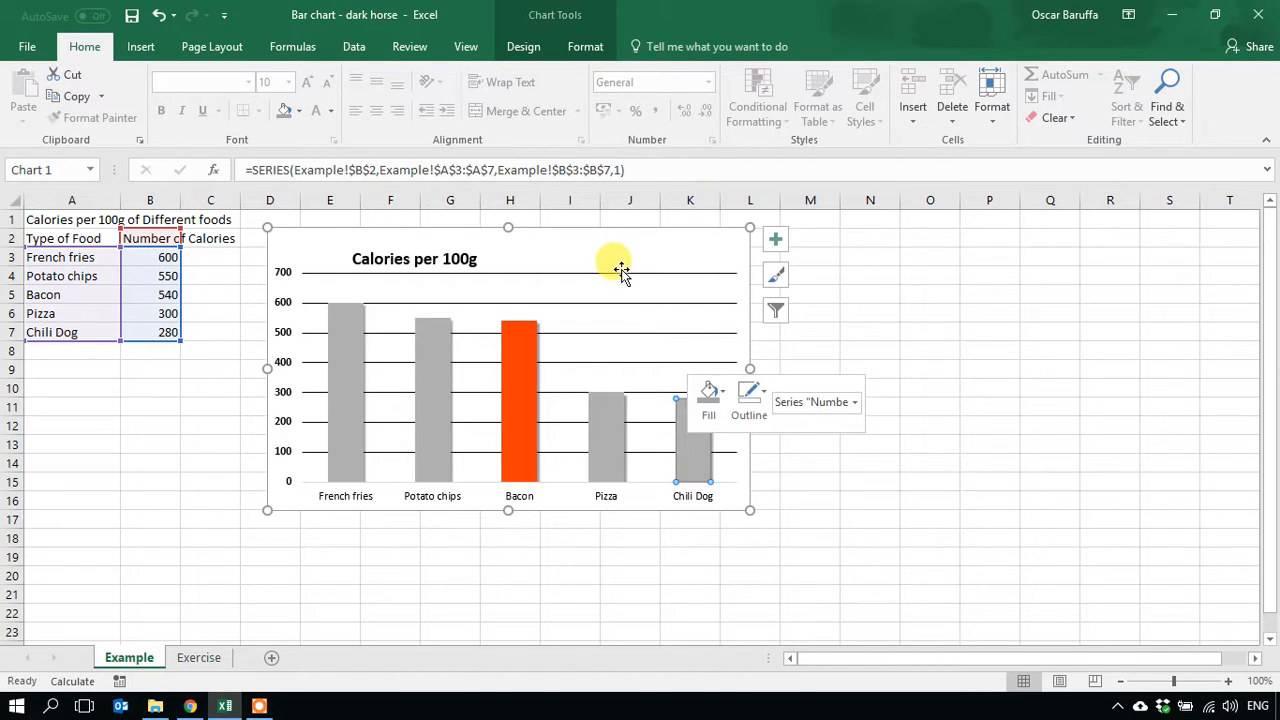
click(601, 261)
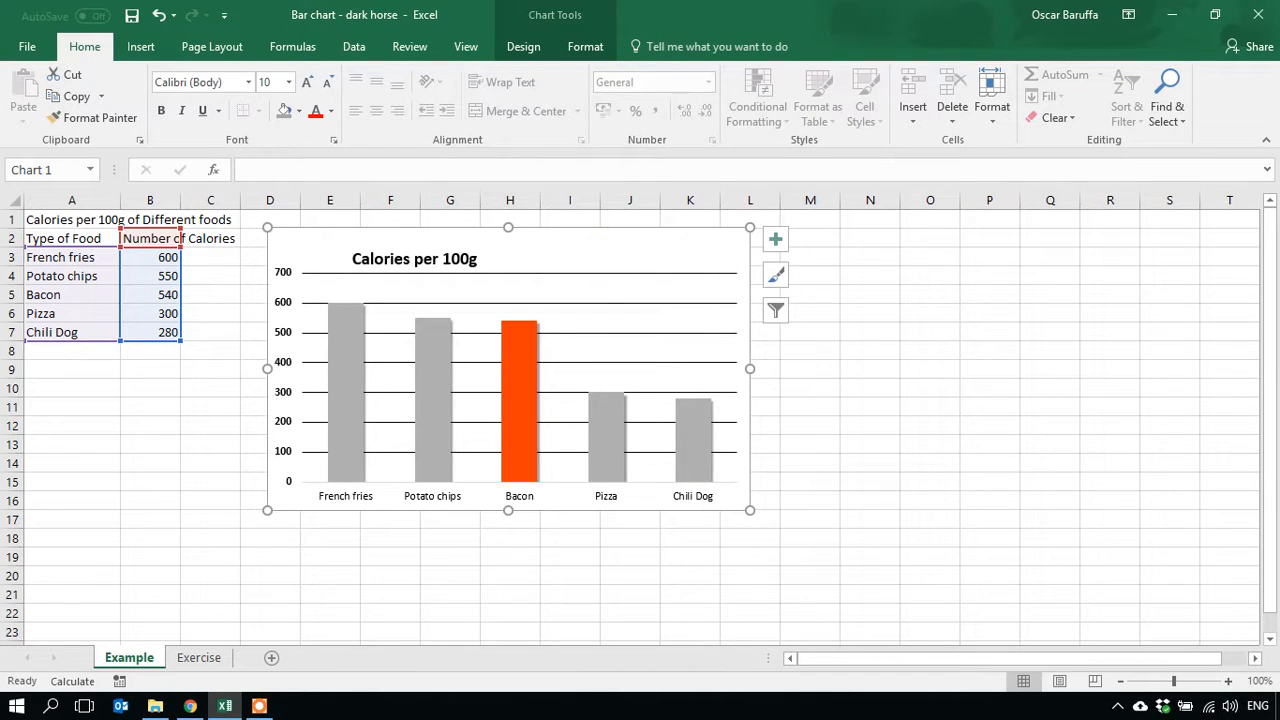
- Remove the preset shape effect from the whole calories data series by applying No Presets
key(alt+Tab)
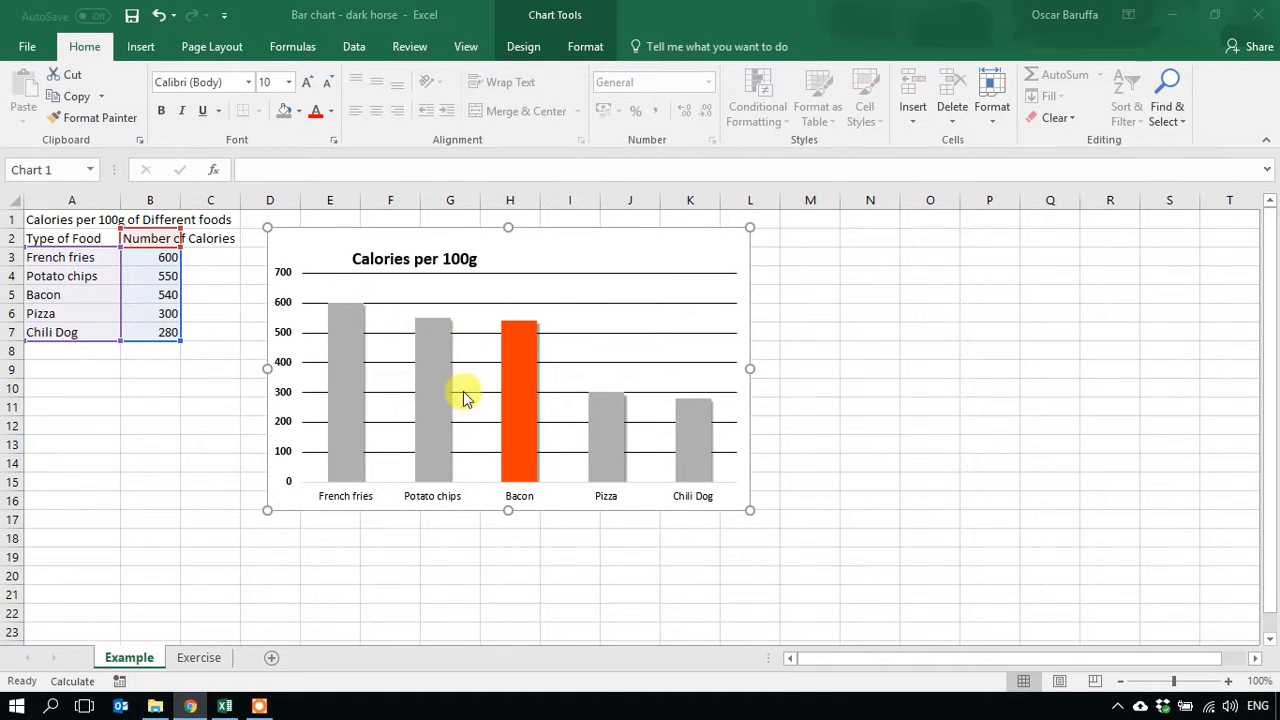
key(alt+Tab)
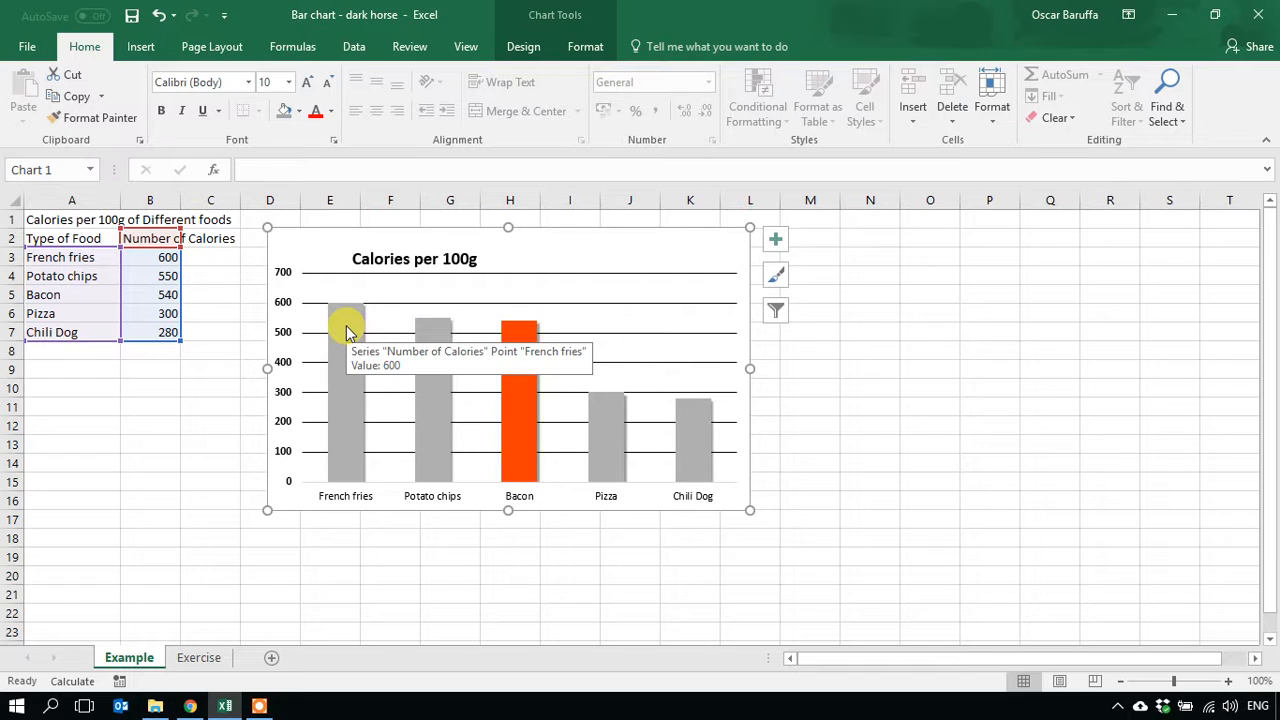
click(343, 330)
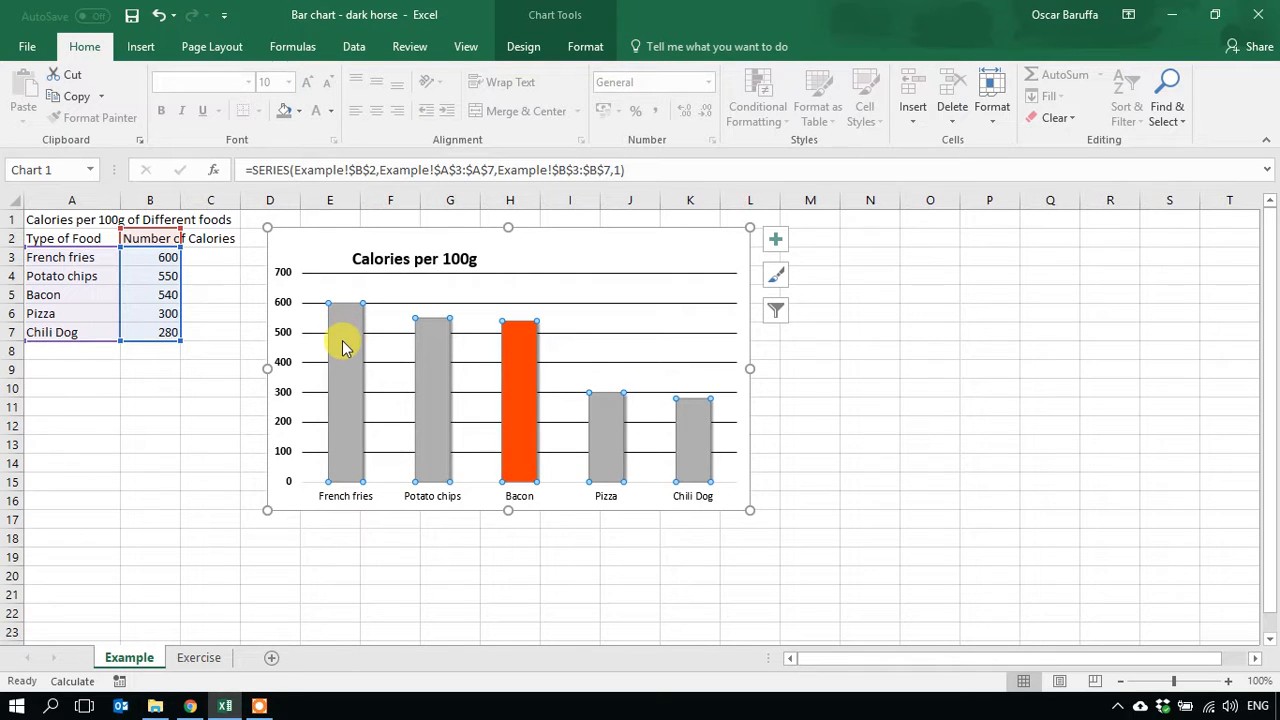
mouse_move(687, 423)
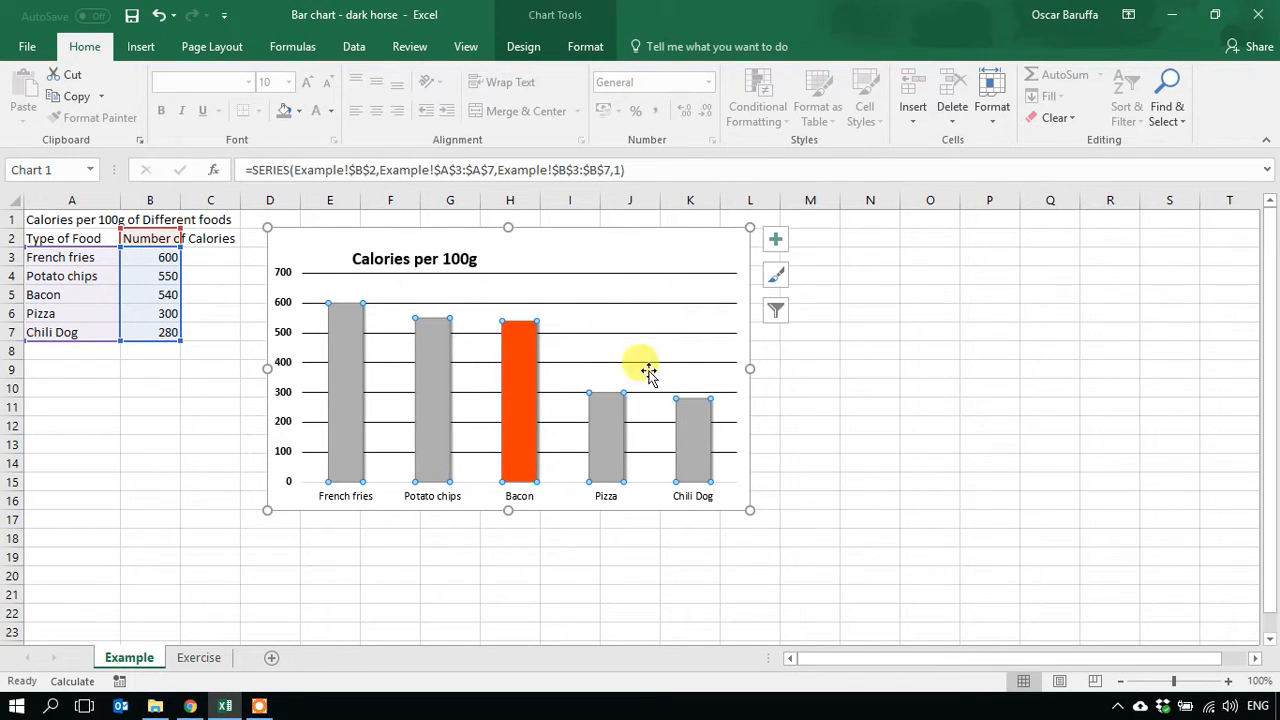
click(585, 47)
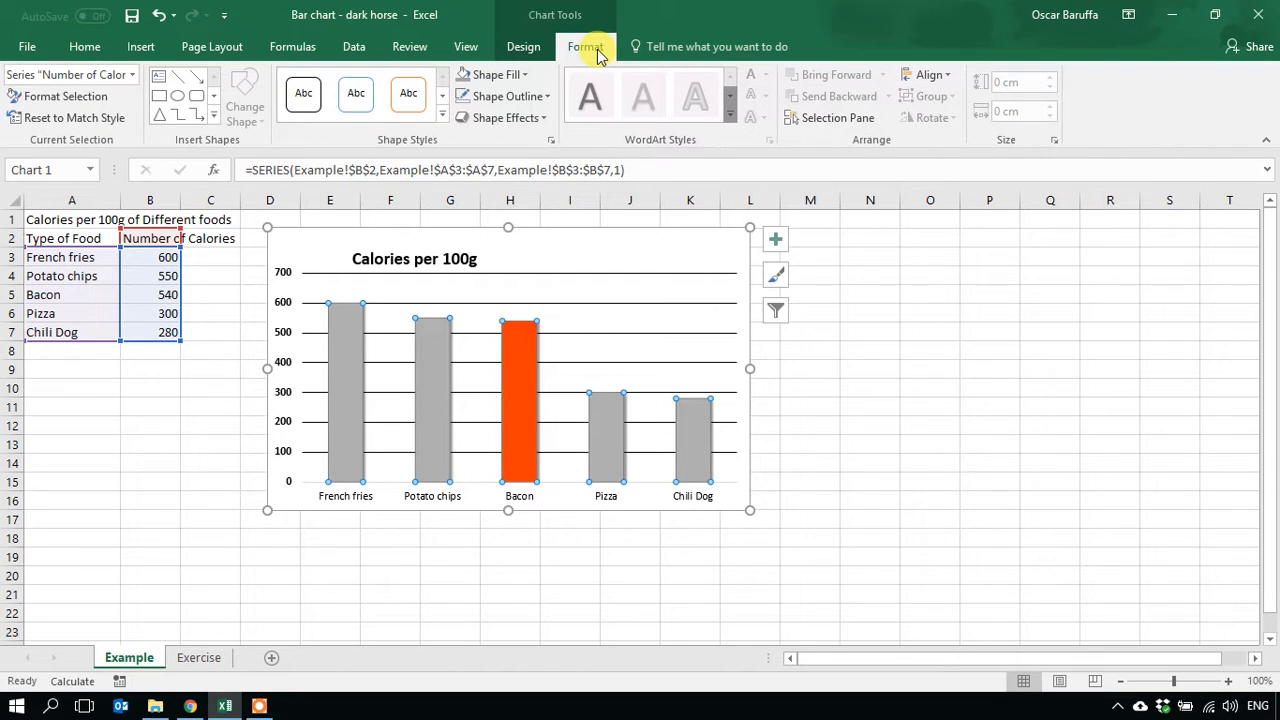
click(542, 119)
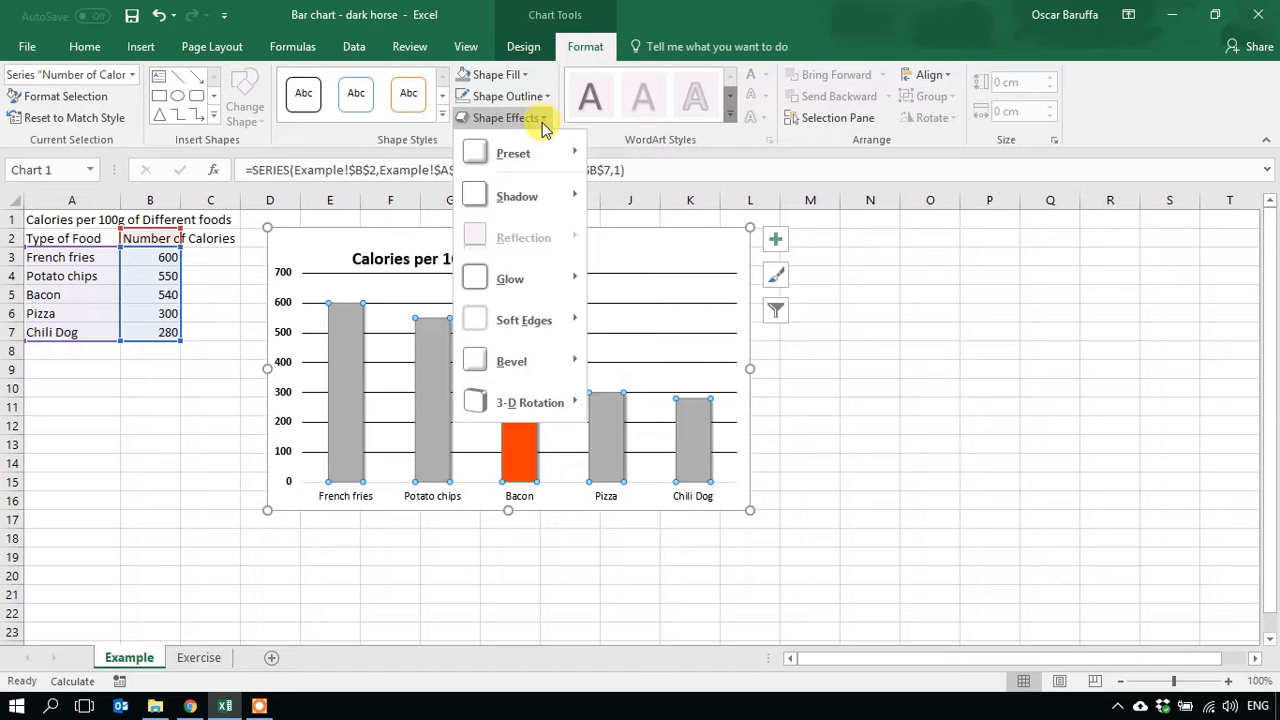
mouse_move(545, 155)
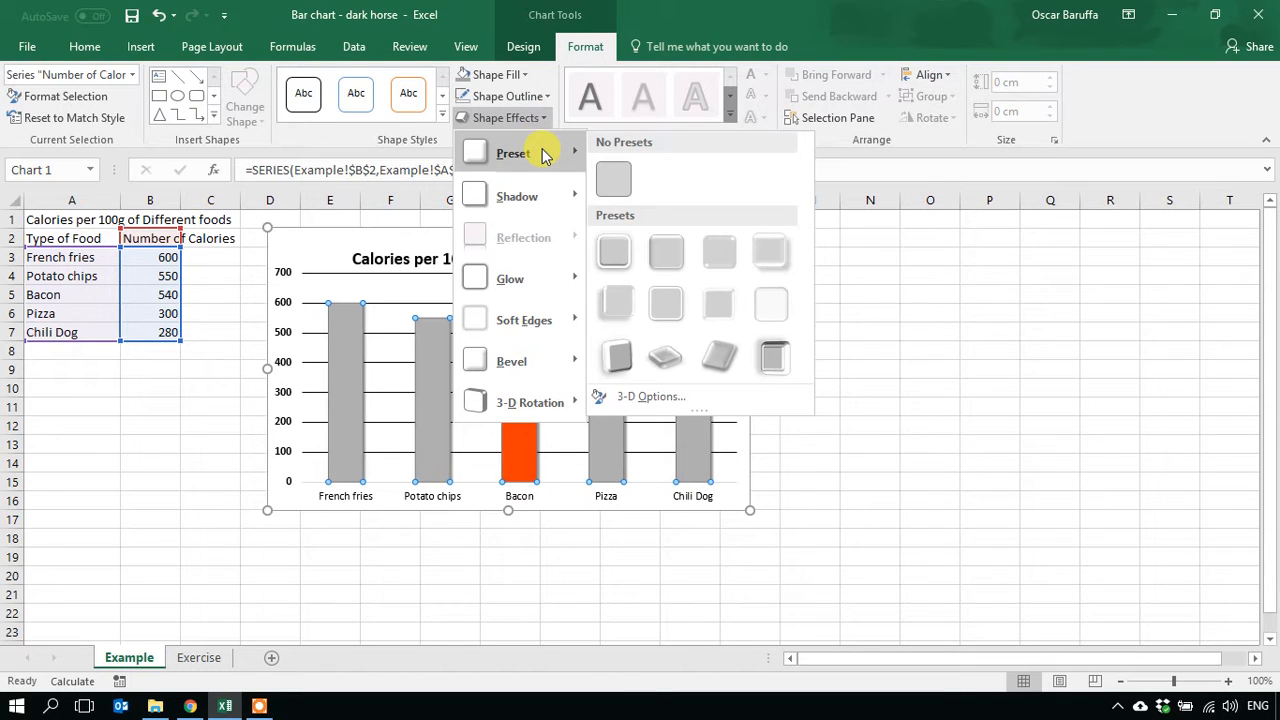
click(616, 177)
click(547, 355)
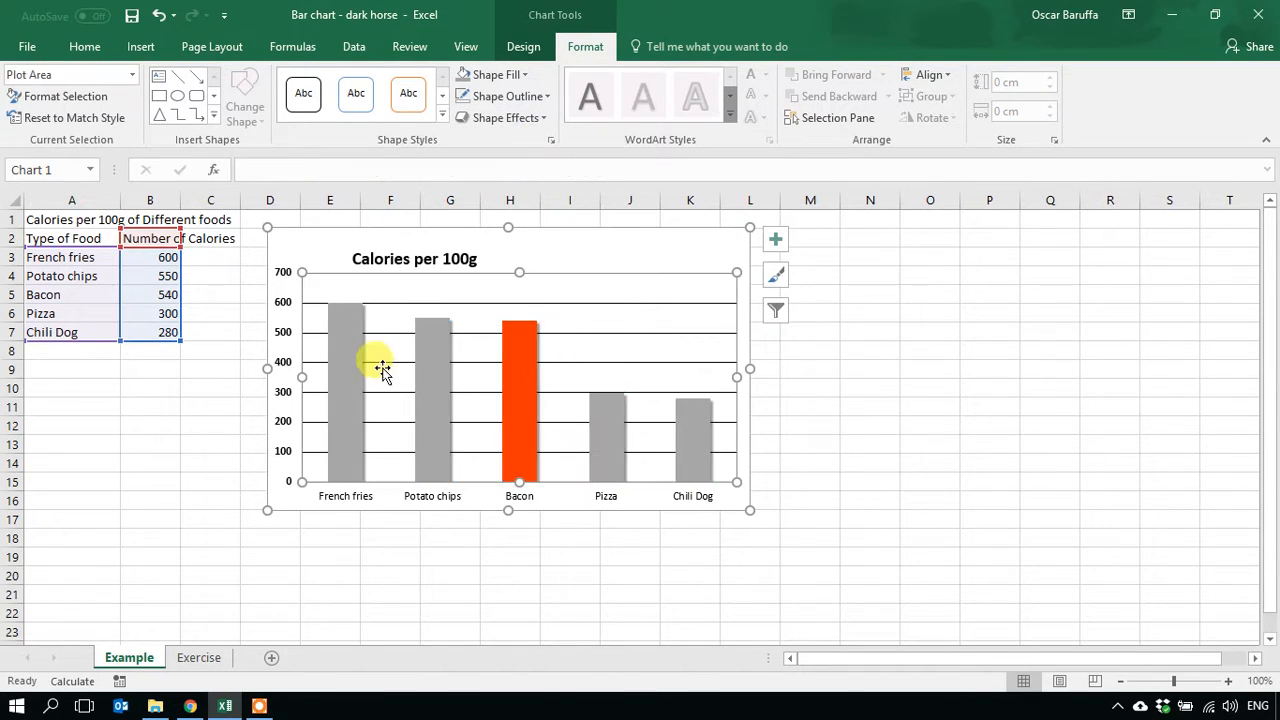
- Remove the shadows from all bars in the calories data series by applying No Shadow
click(346, 358)
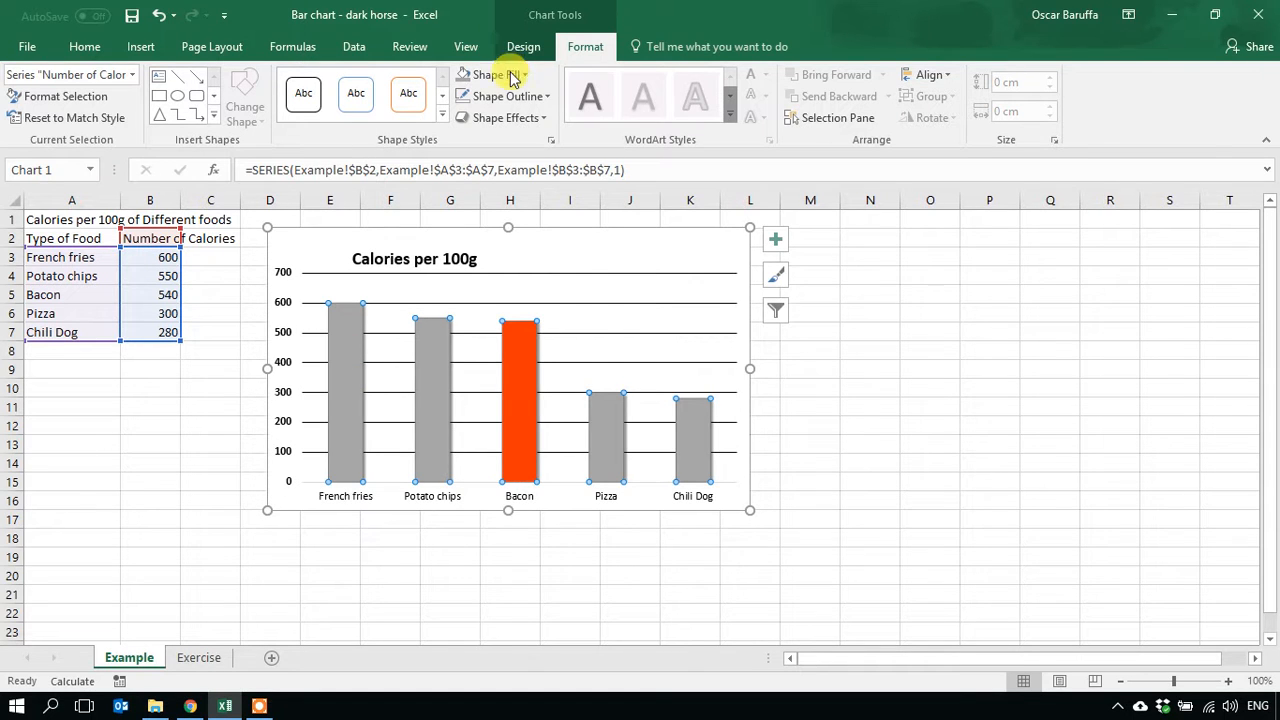
click(537, 118)
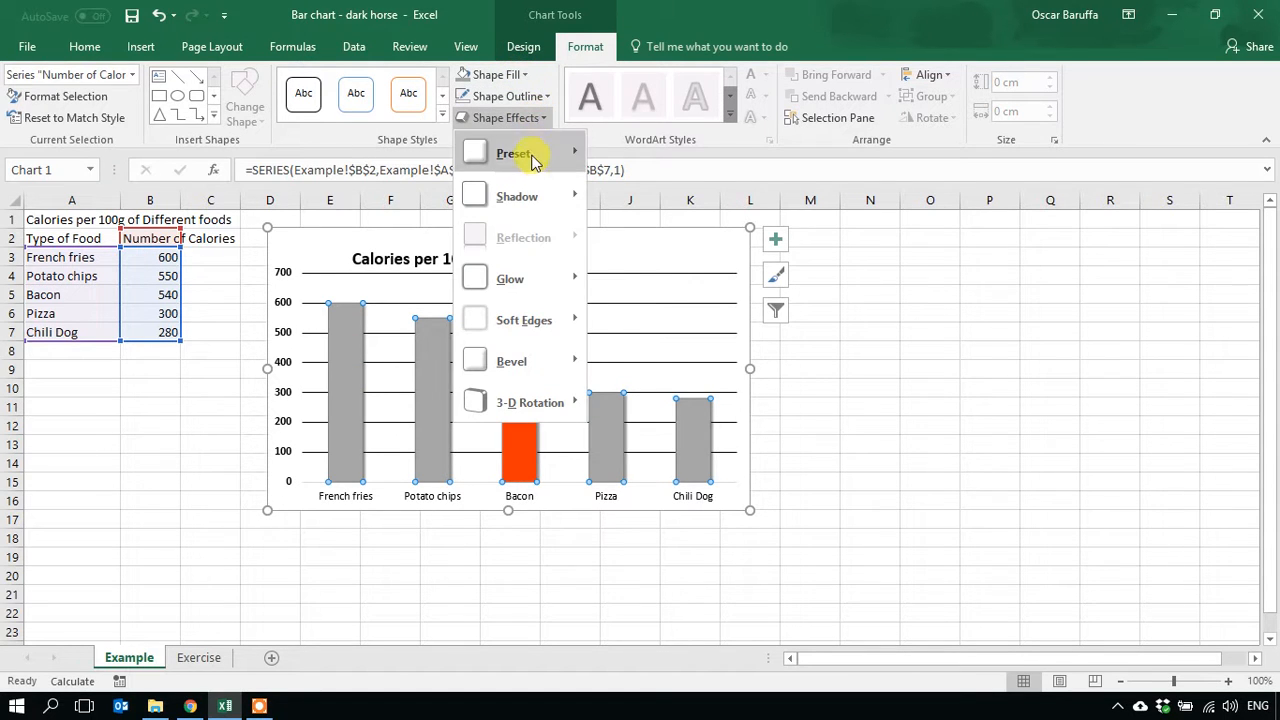
mouse_move(530, 196)
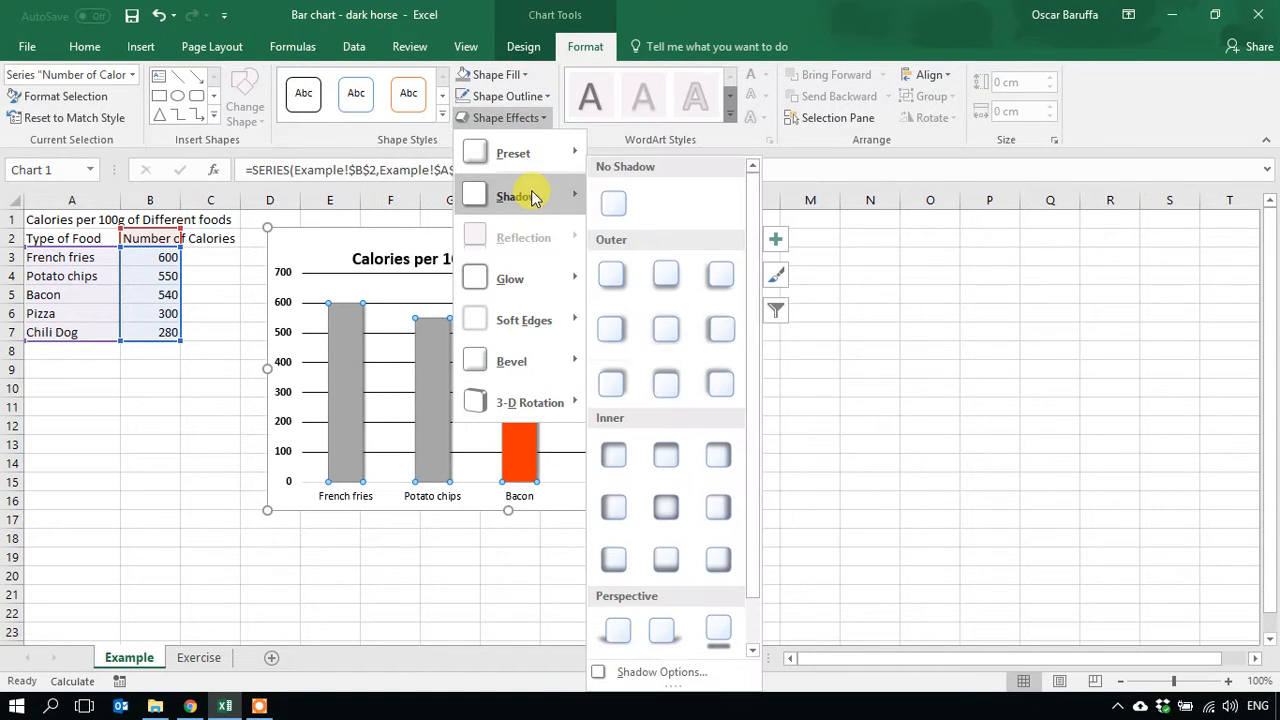
click(612, 203)
click(590, 247)
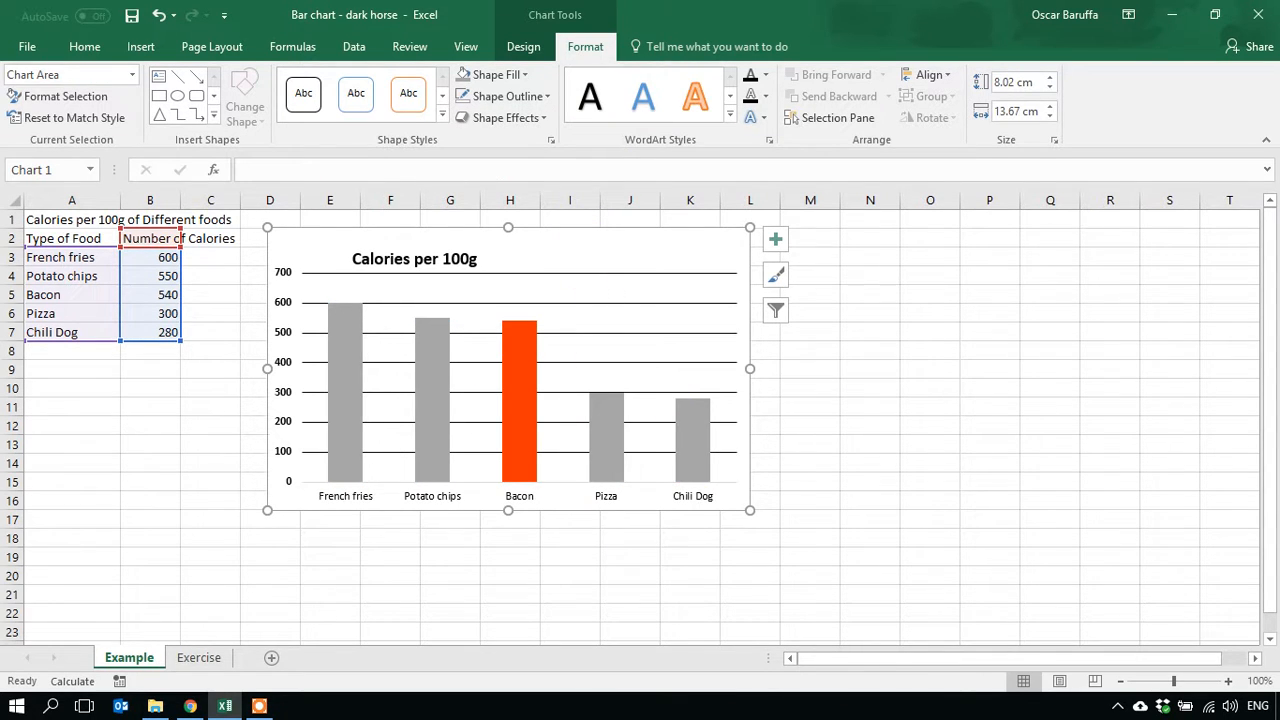
- Remove the bold formatting from the "Calories per 100g" chart title
key(alt+Tab)
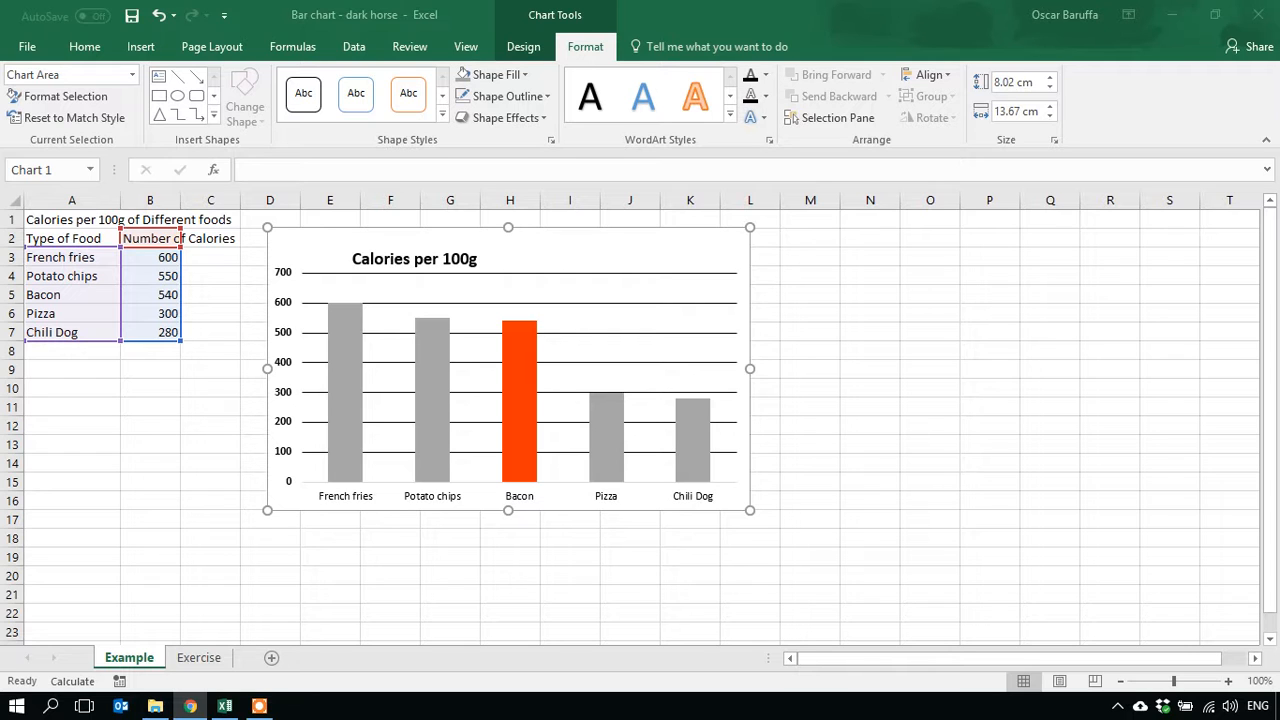
click(418, 268)
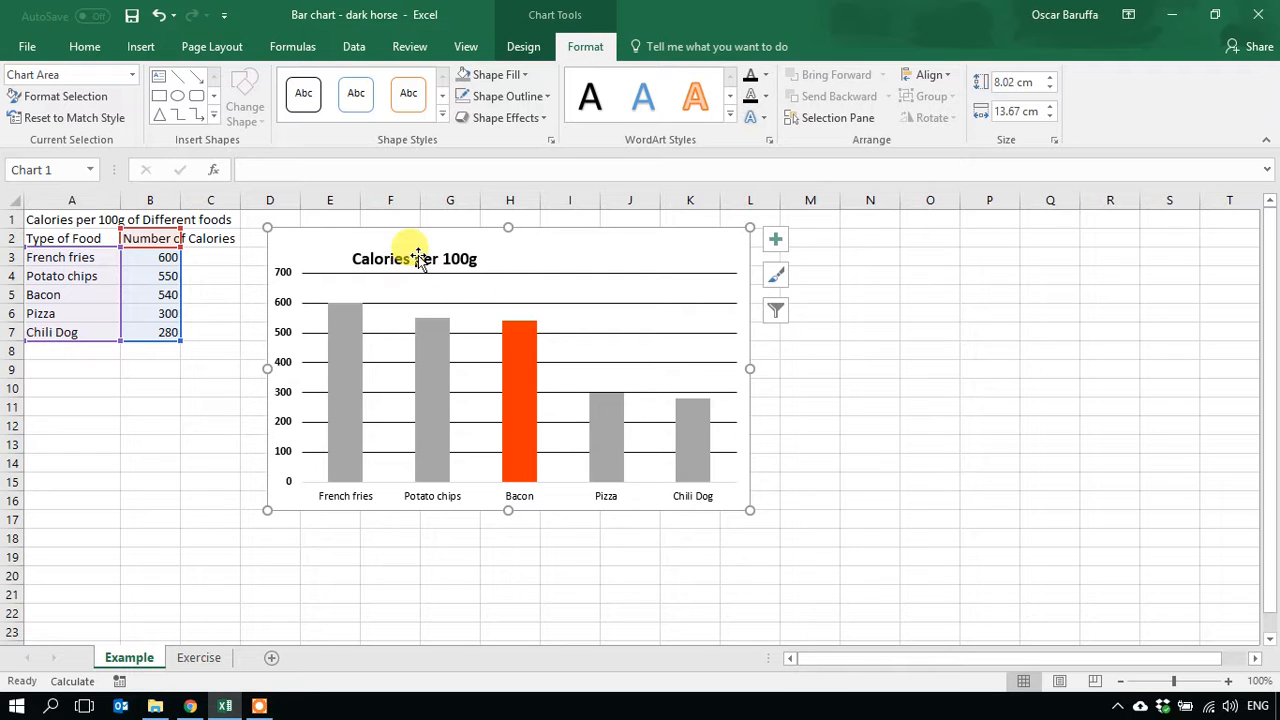
click(455, 256)
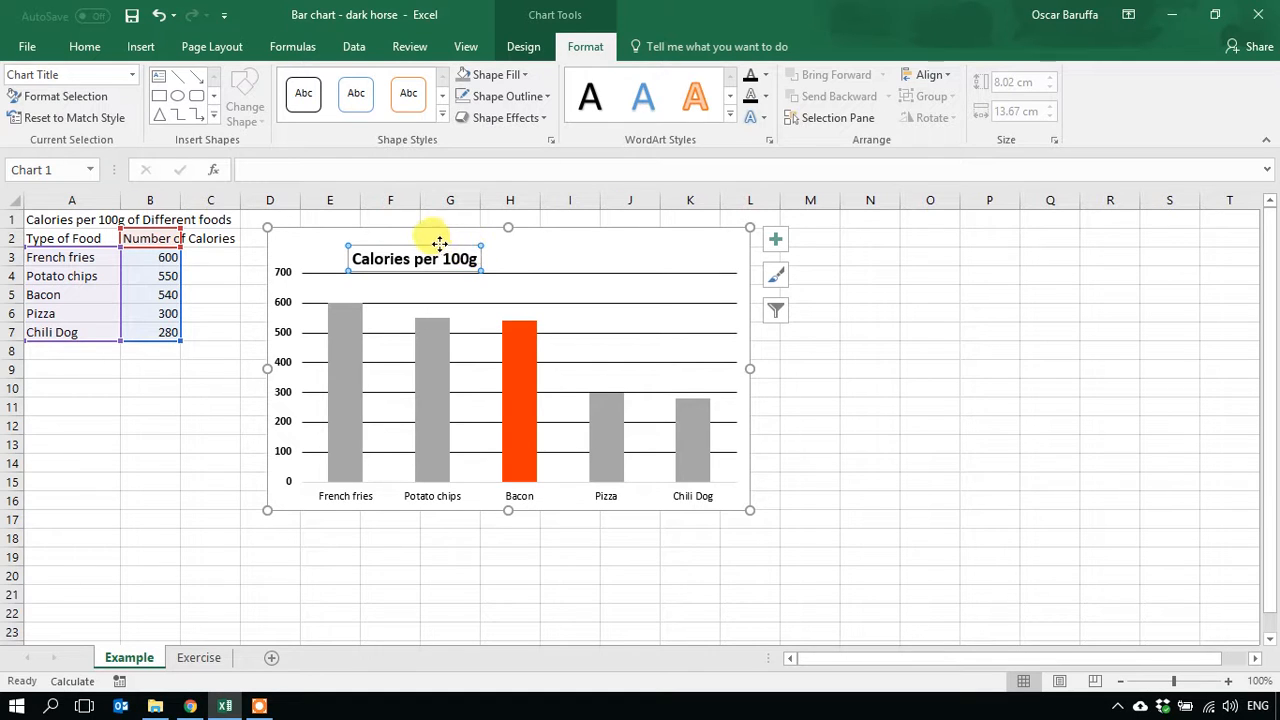
click(409, 240)
click(472, 252)
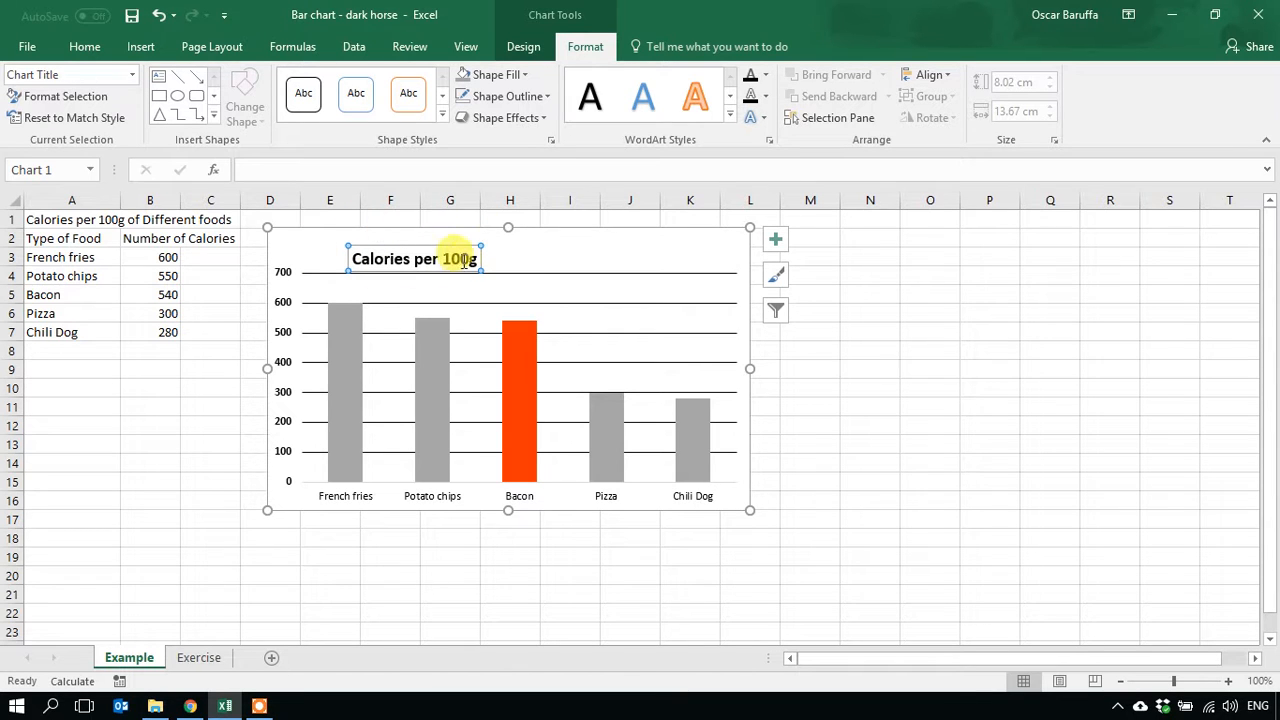
click(85, 47)
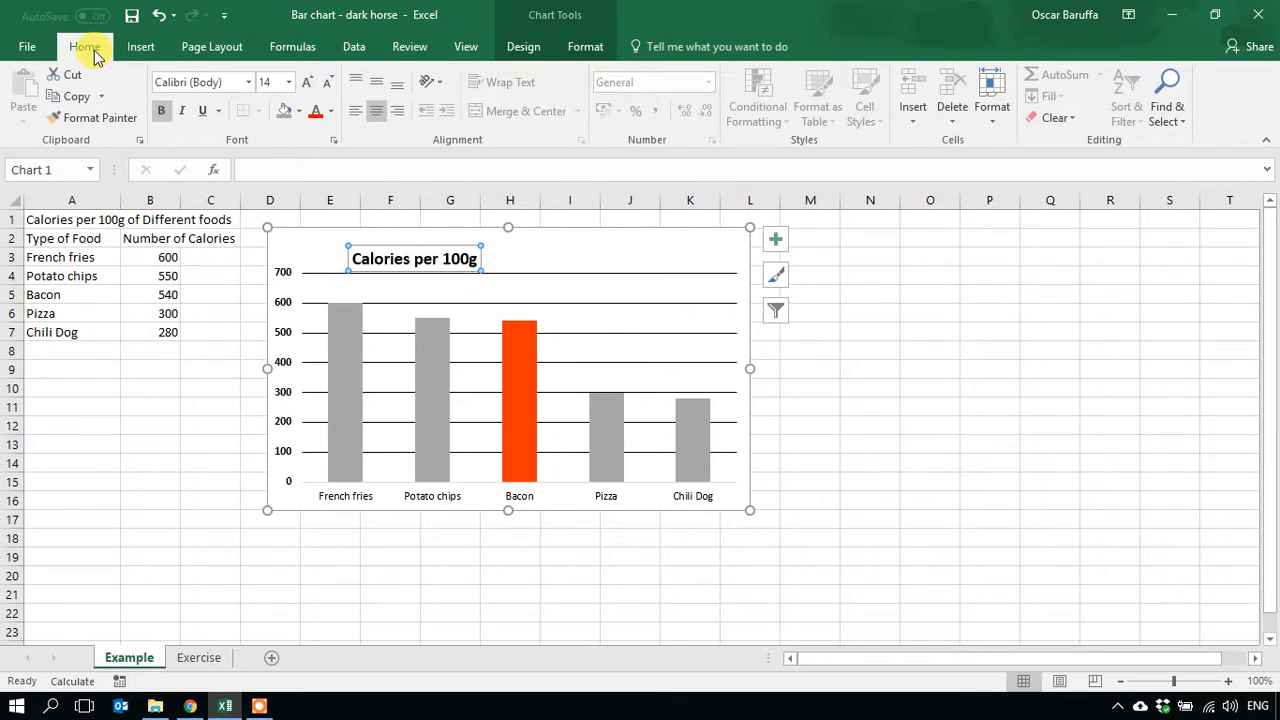
click(162, 112)
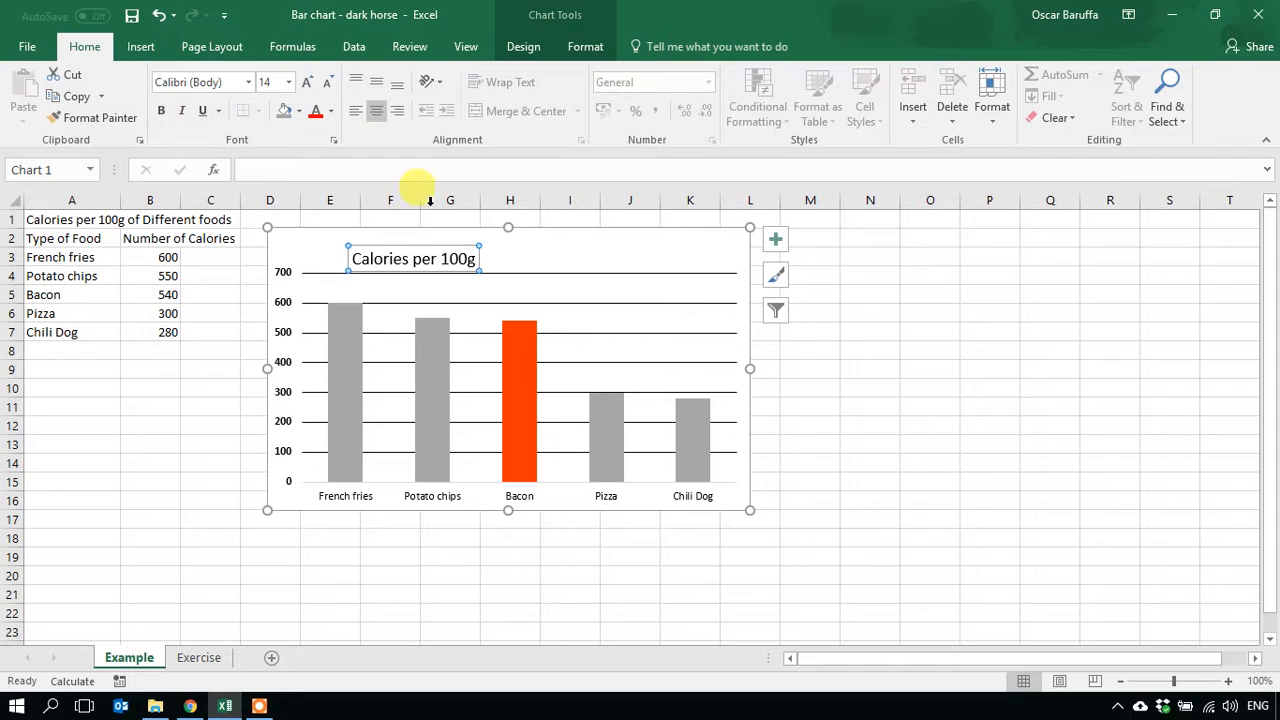
click(570, 250)
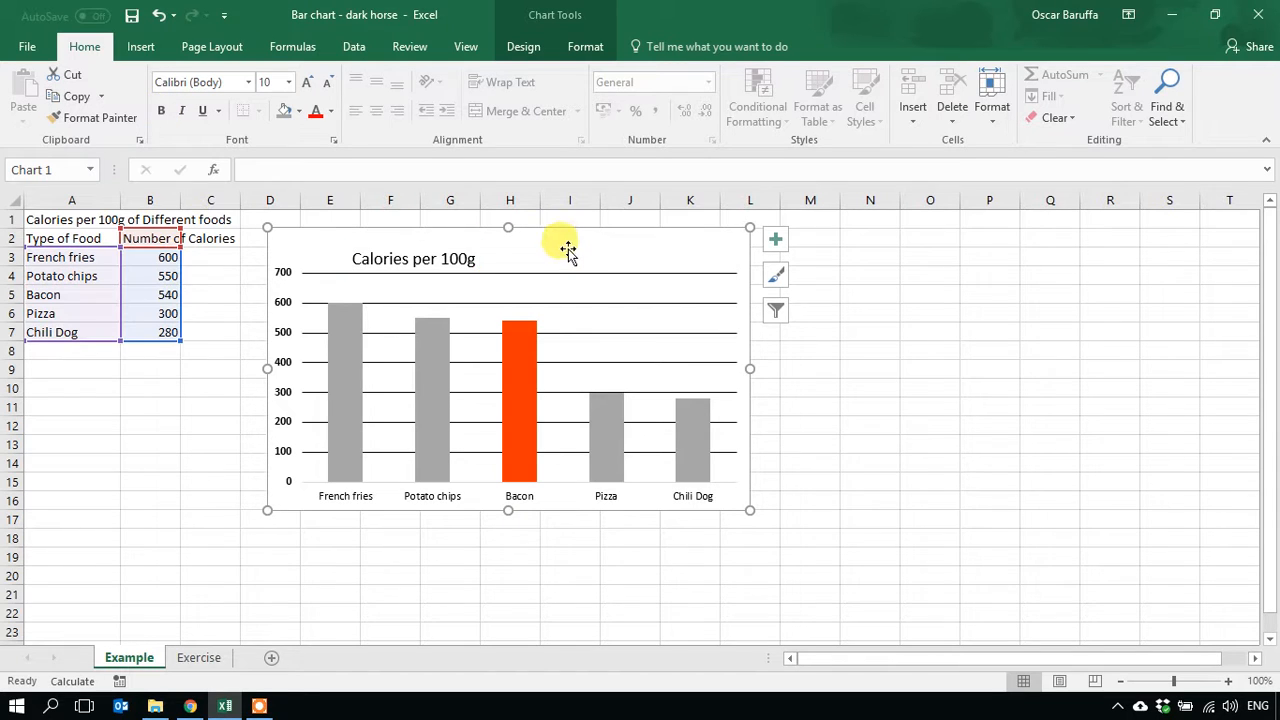
- Remove the bold formatting from the vertical axis labels of the chart
click(288, 313)
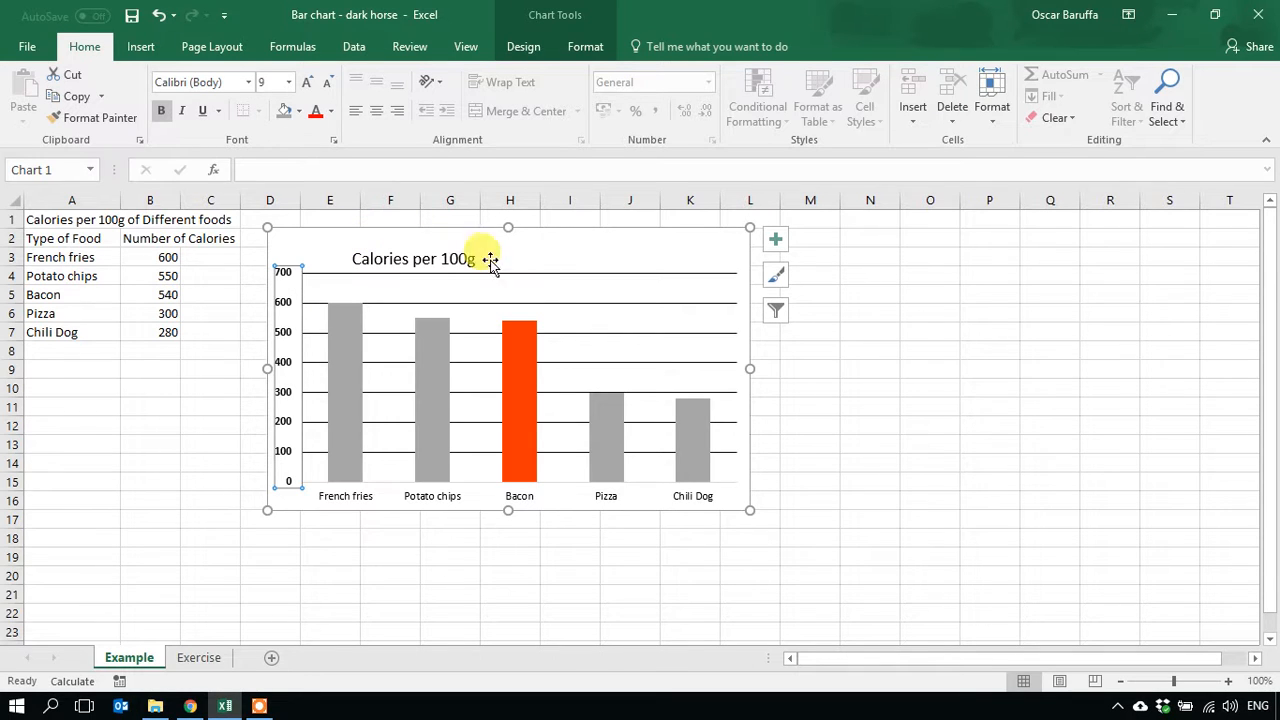
key(ctrl+b)
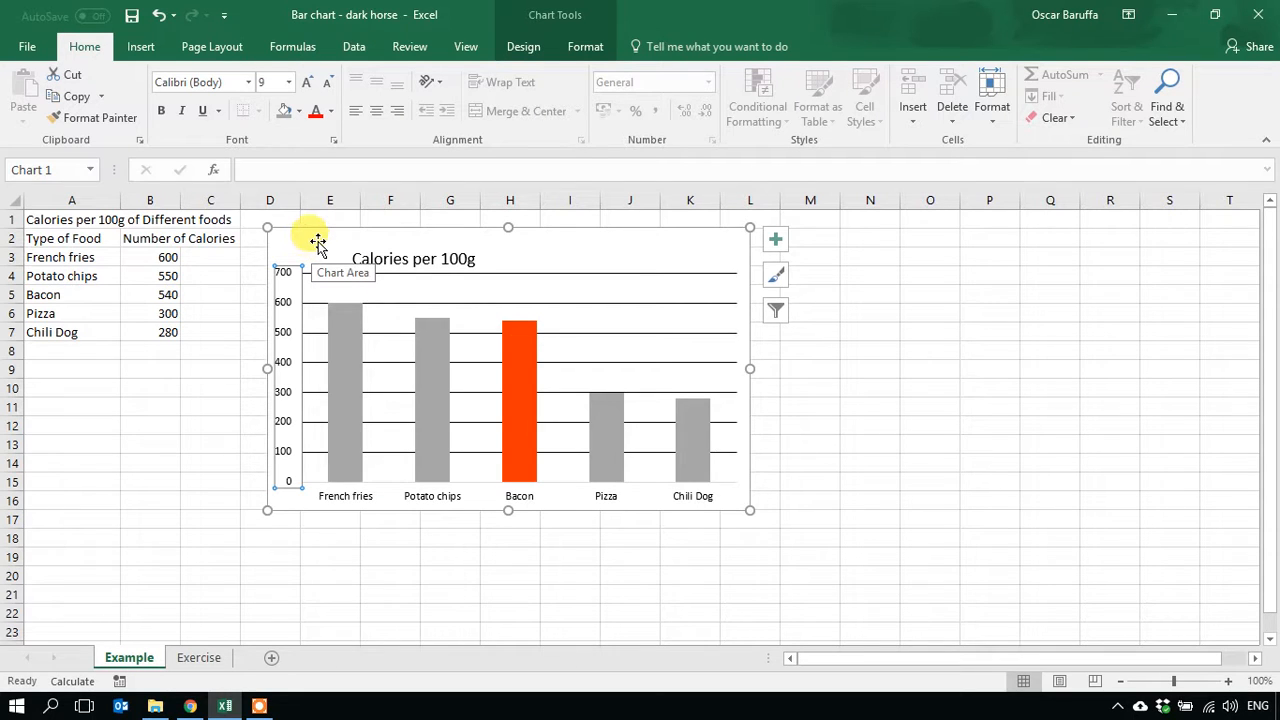
key(ctrl+b)
key(ctrl+b)
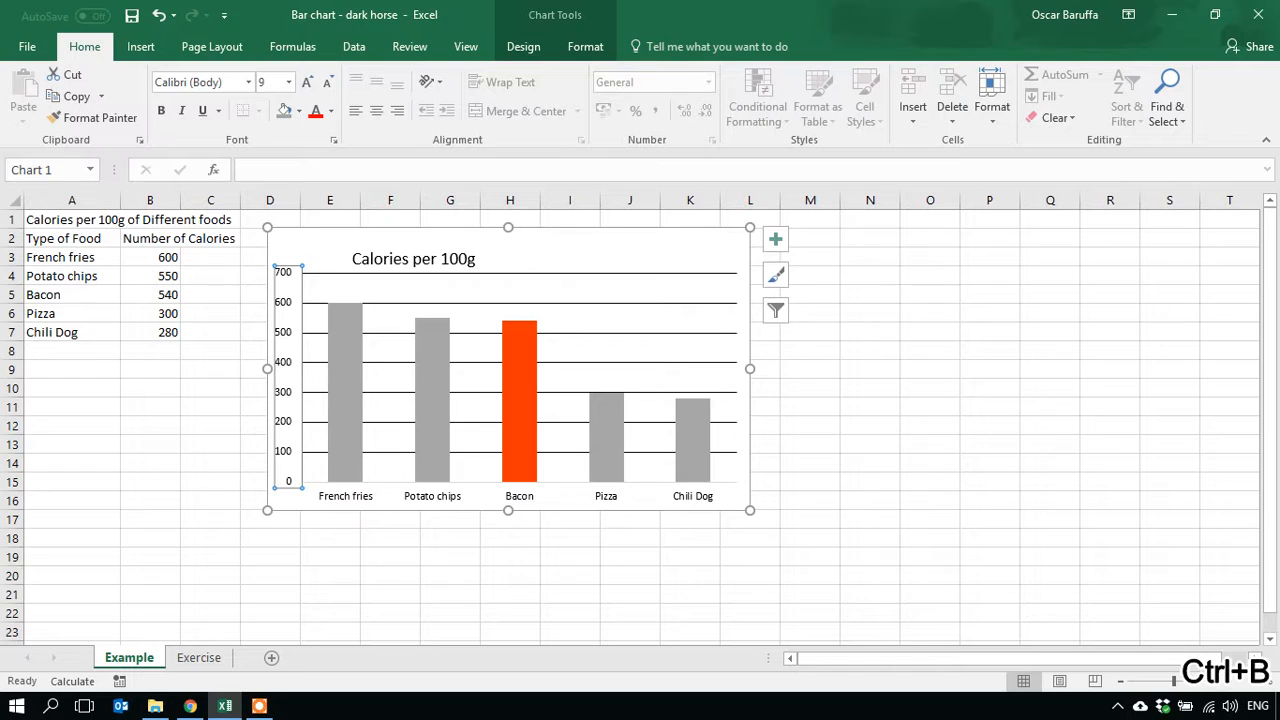
- Change the font color of the chart title and the vertical axis labels to light grey
key(alt+Tab)
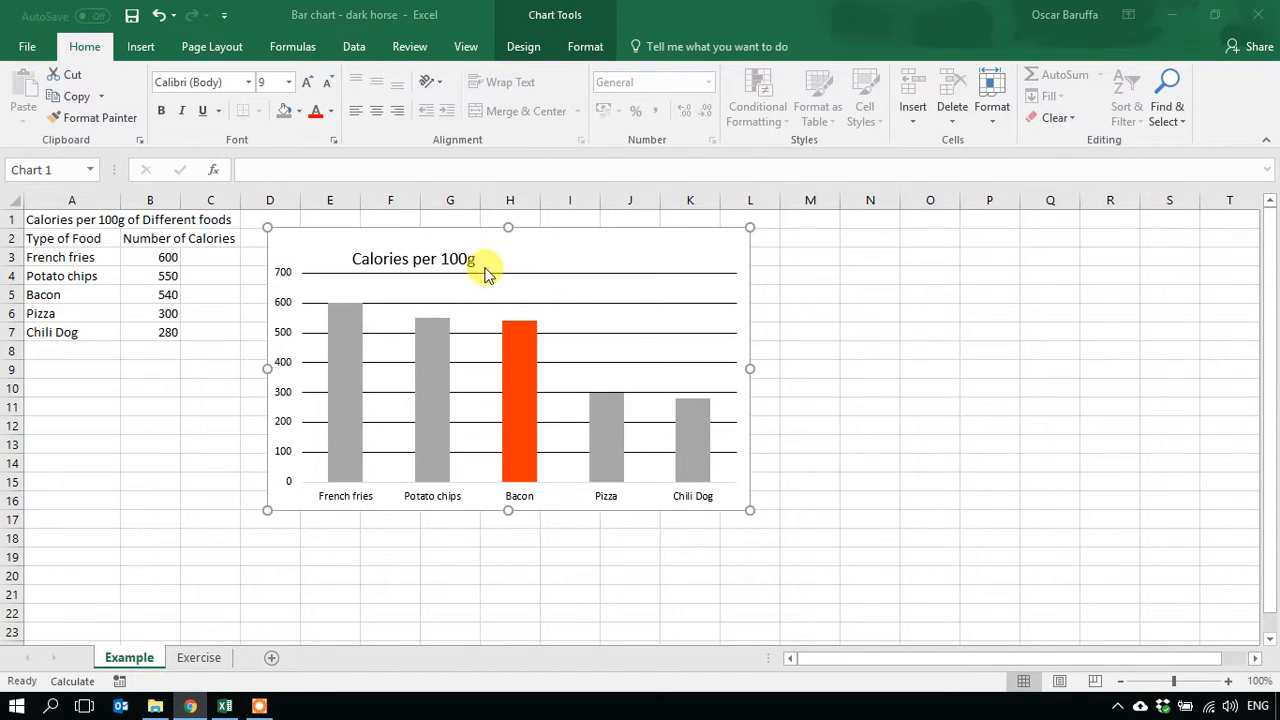
click(403, 253)
click(417, 245)
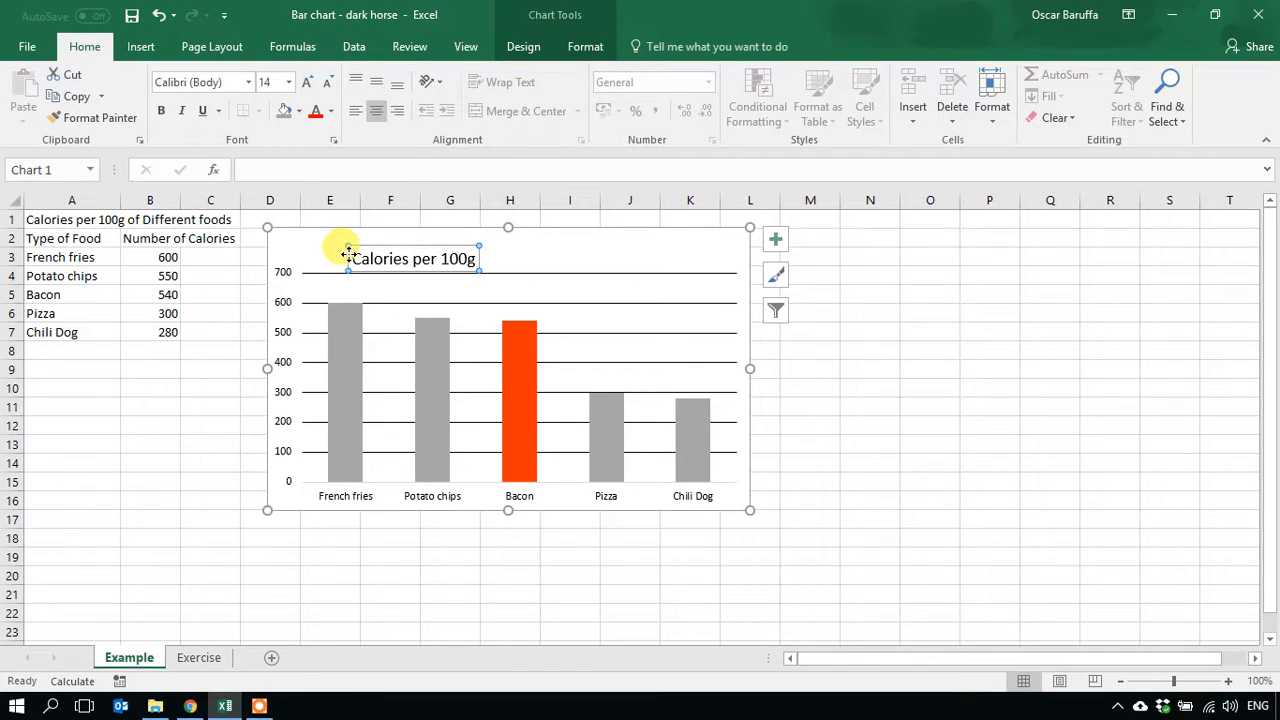
click(457, 258)
click(330, 112)
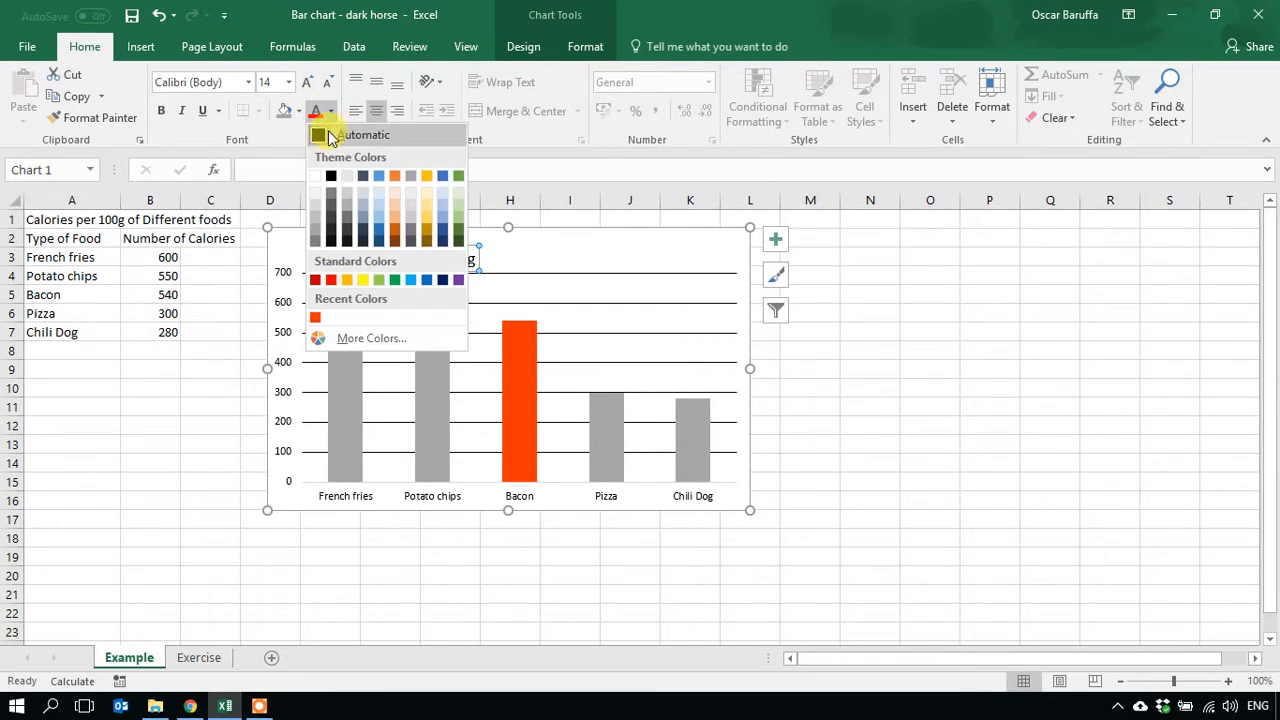
click(318, 215)
click(319, 246)
click(287, 286)
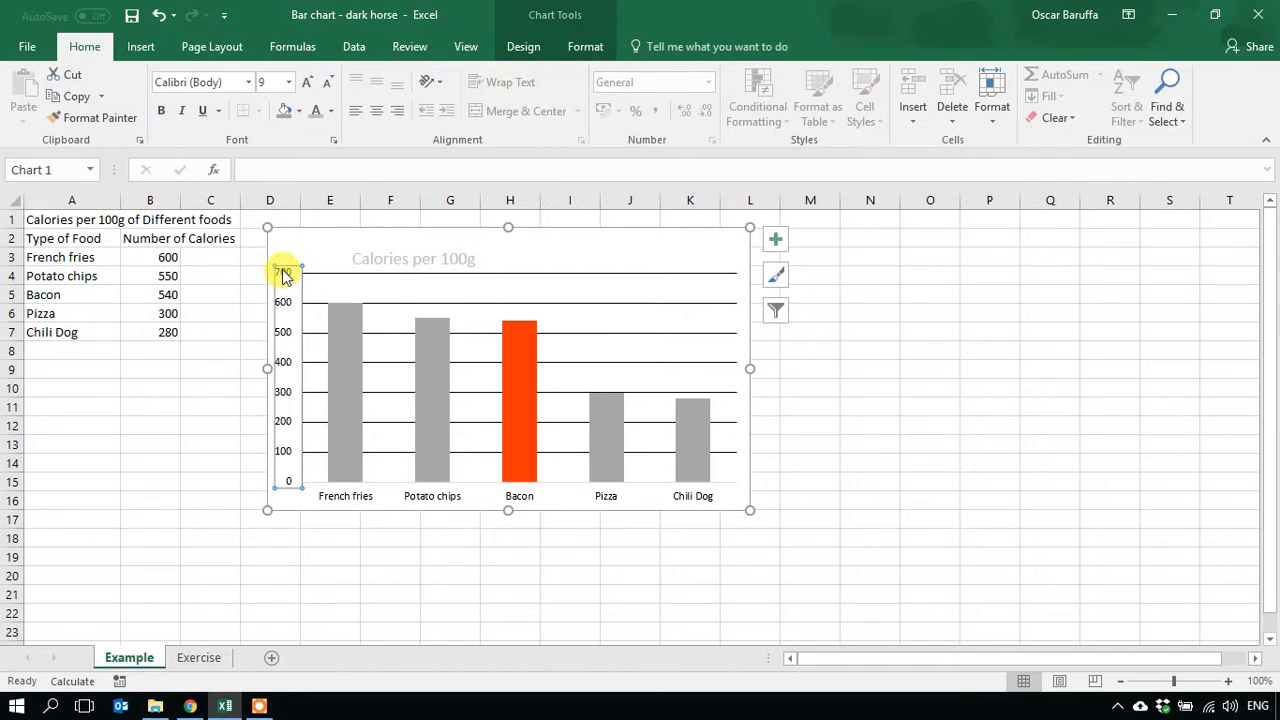
click(320, 112)
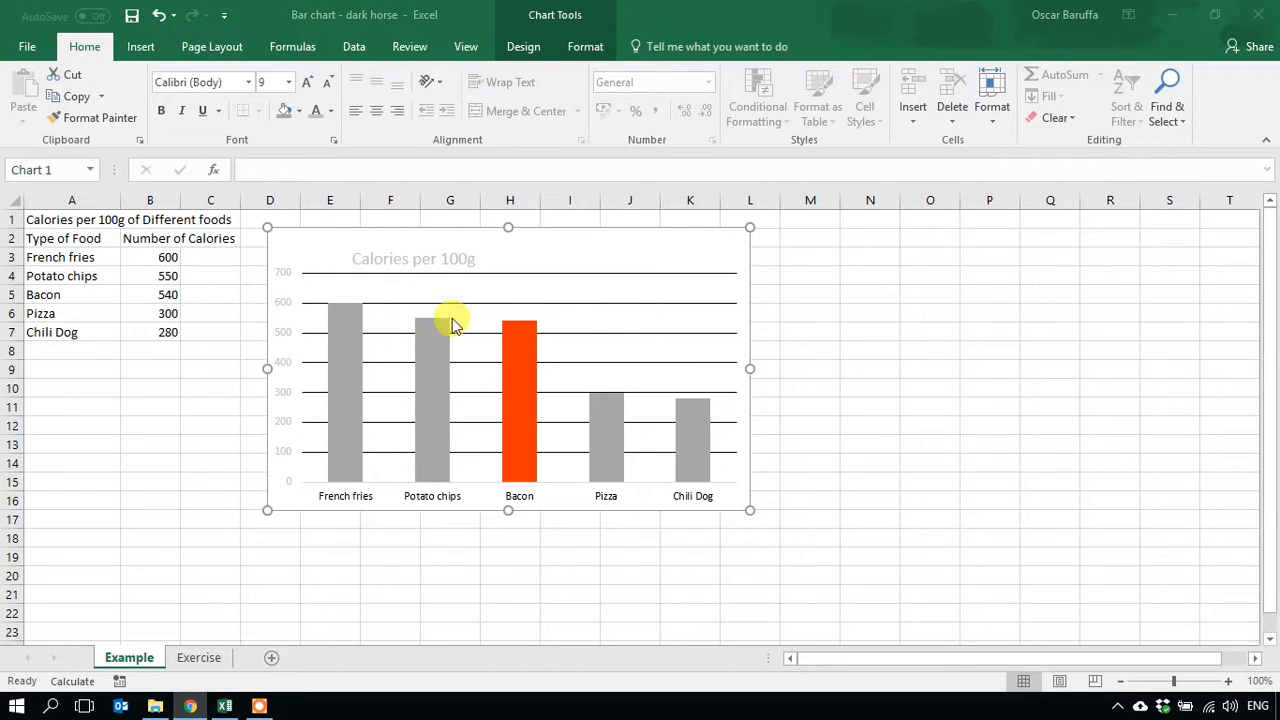
- Set the font color of the chart title and vertical axis labels to a one-shade darker grey
click(412, 254)
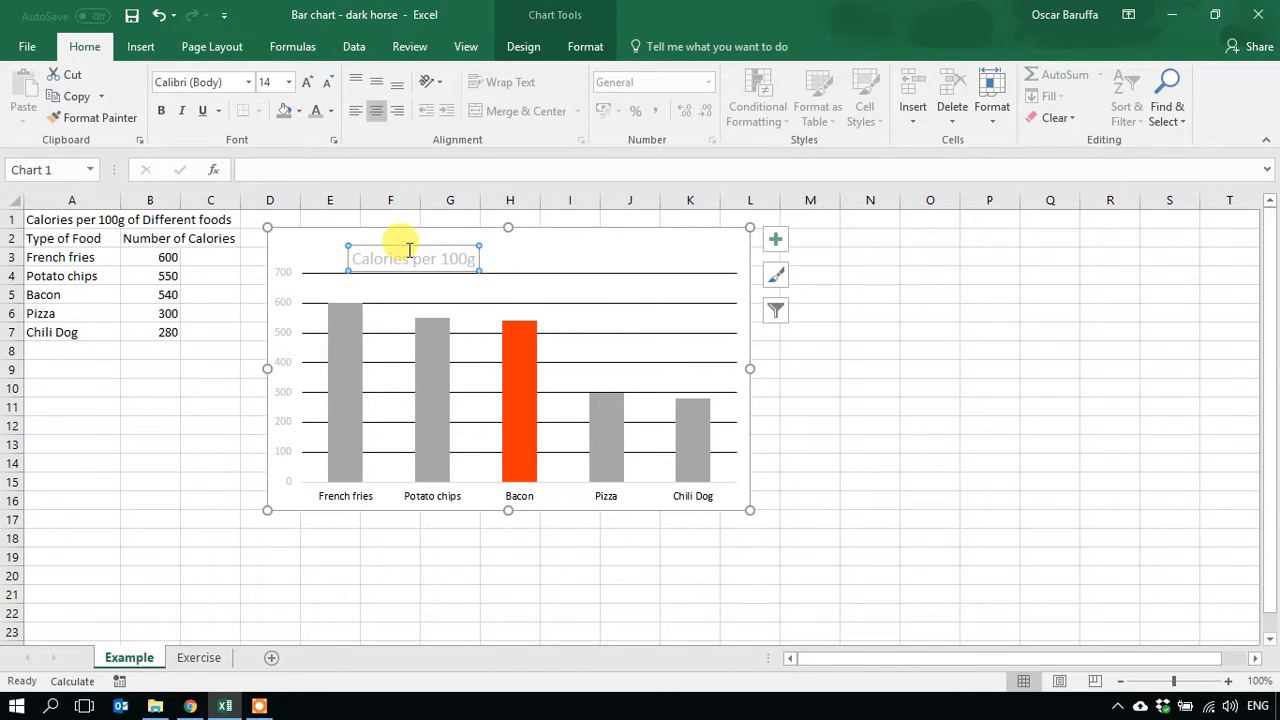
click(332, 112)
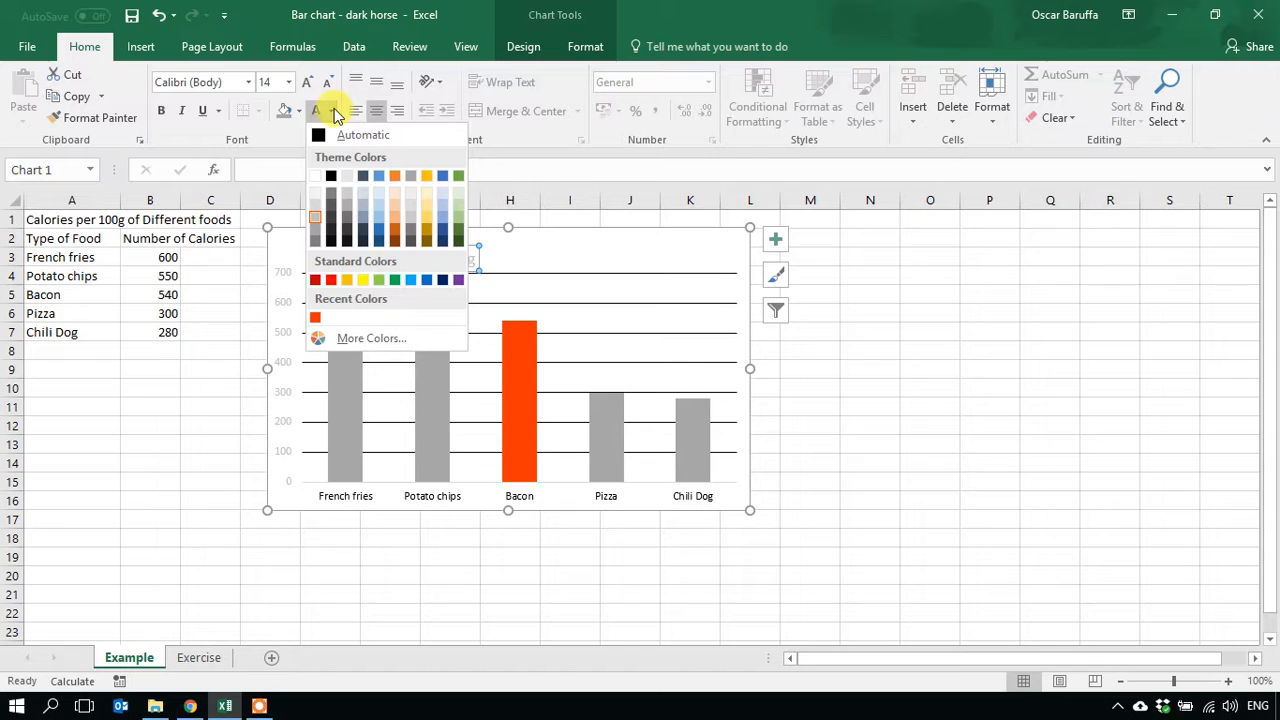
click(317, 230)
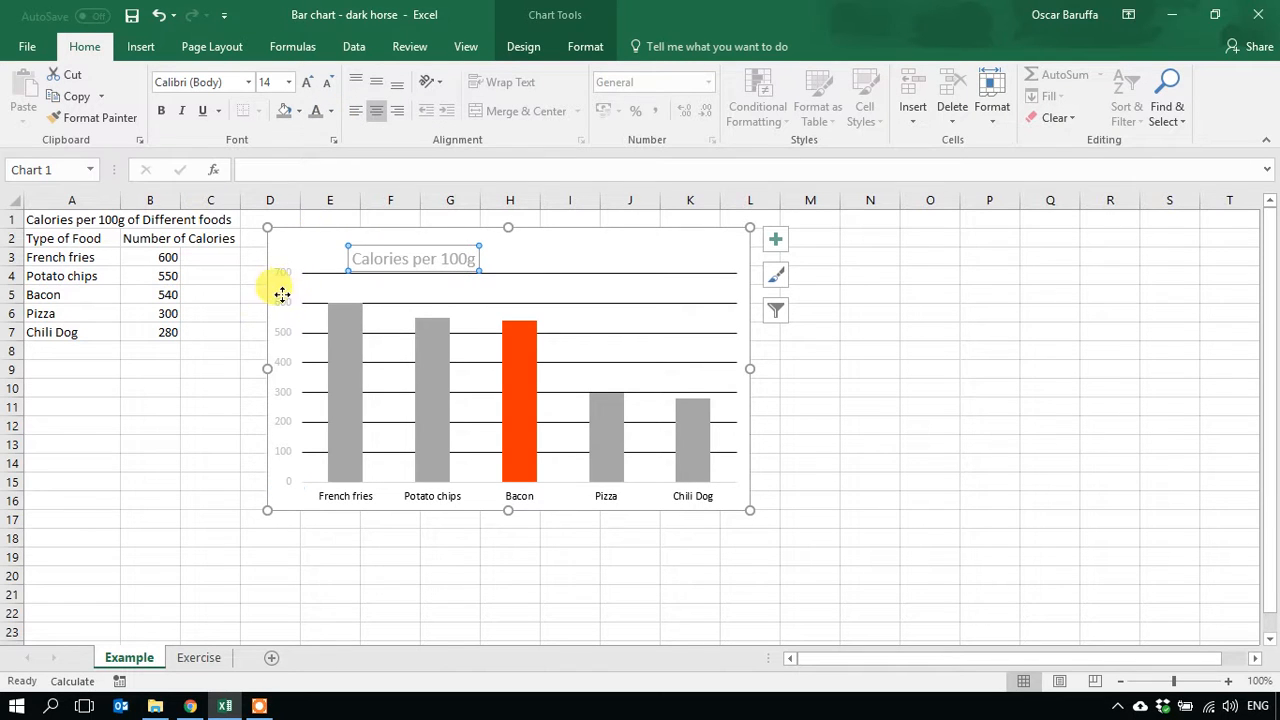
click(282, 276)
click(317, 112)
click(506, 258)
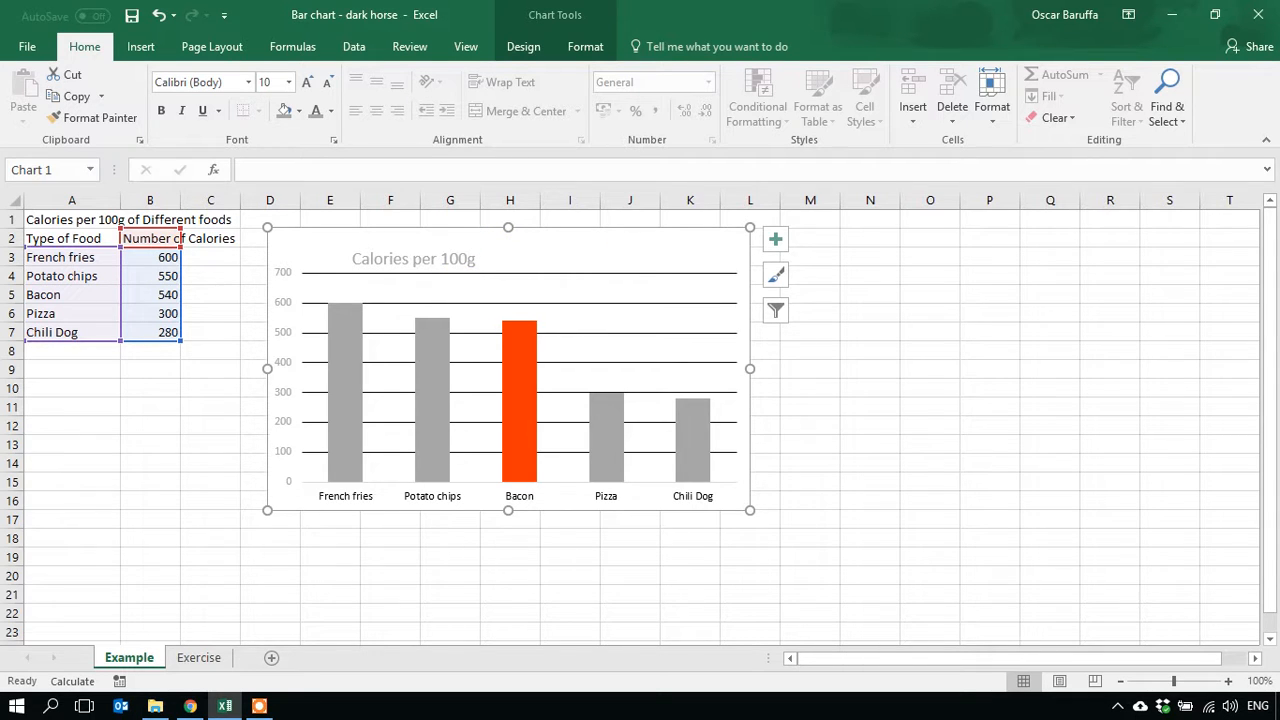
- Recolor the chart's black horizontal gridlines with a very light grey outline
key(alt+Tab)
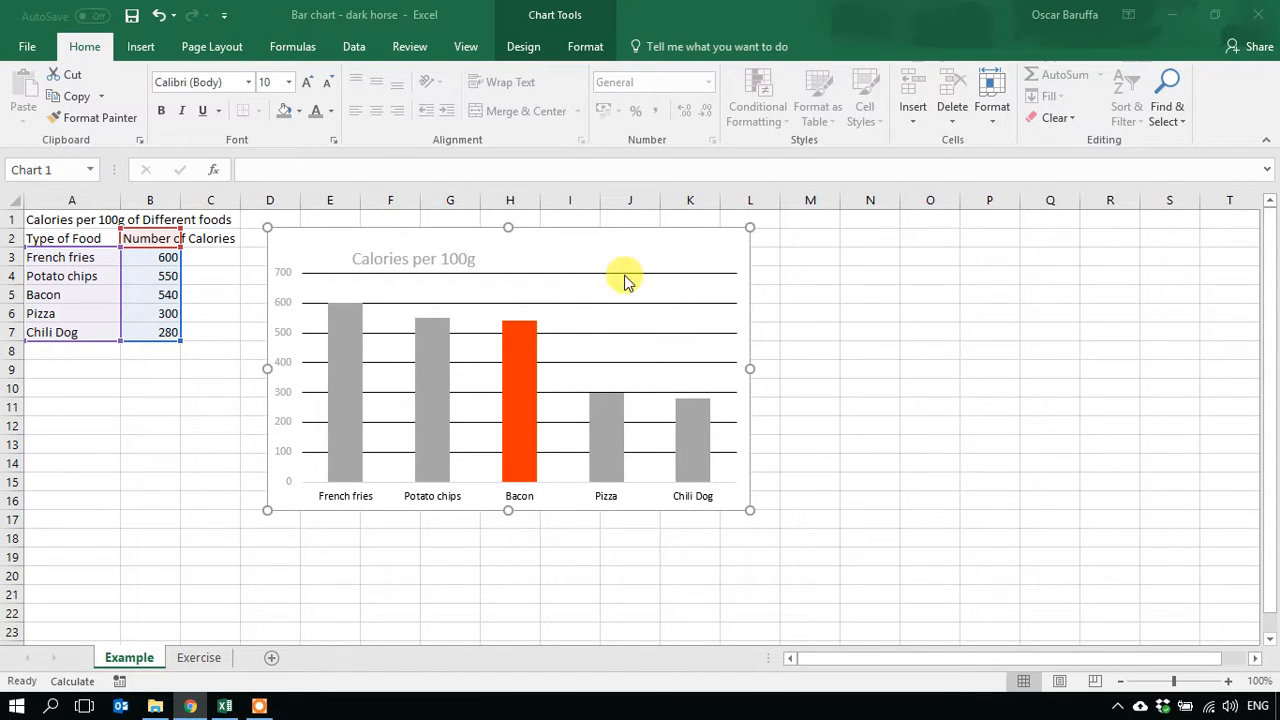
key(alt+Tab)
click(590, 273)
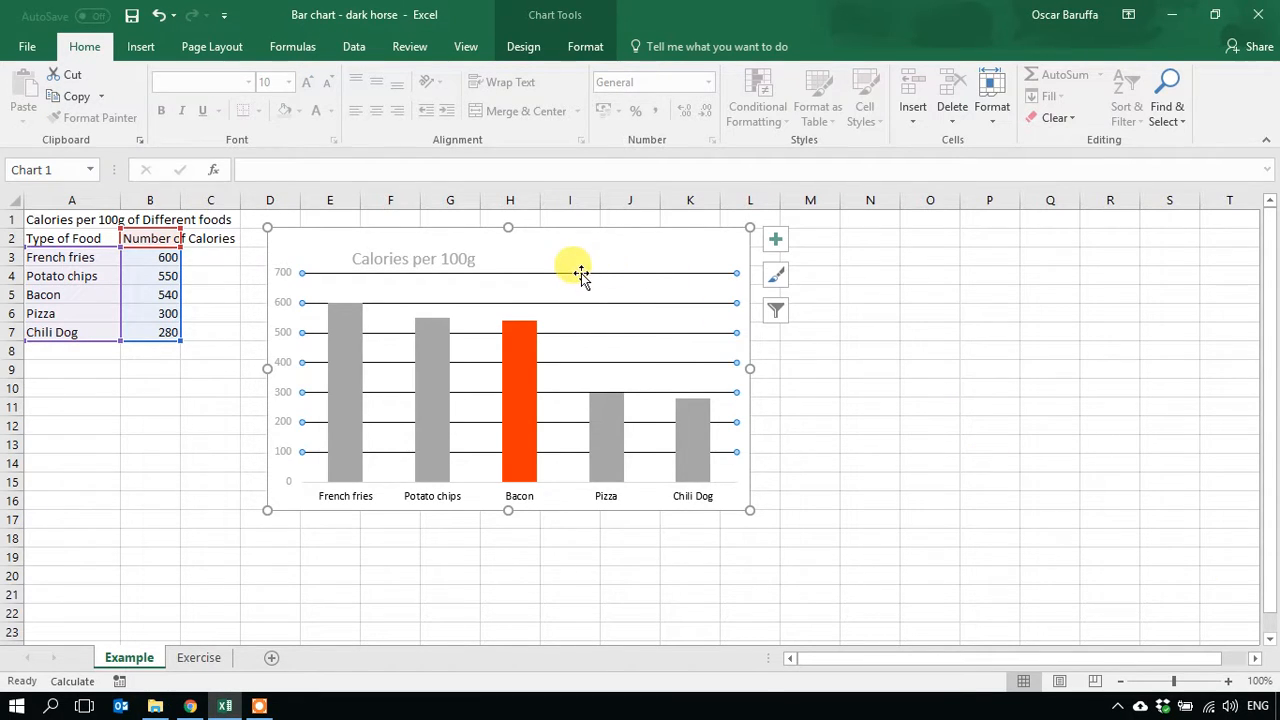
click(632, 274)
click(639, 304)
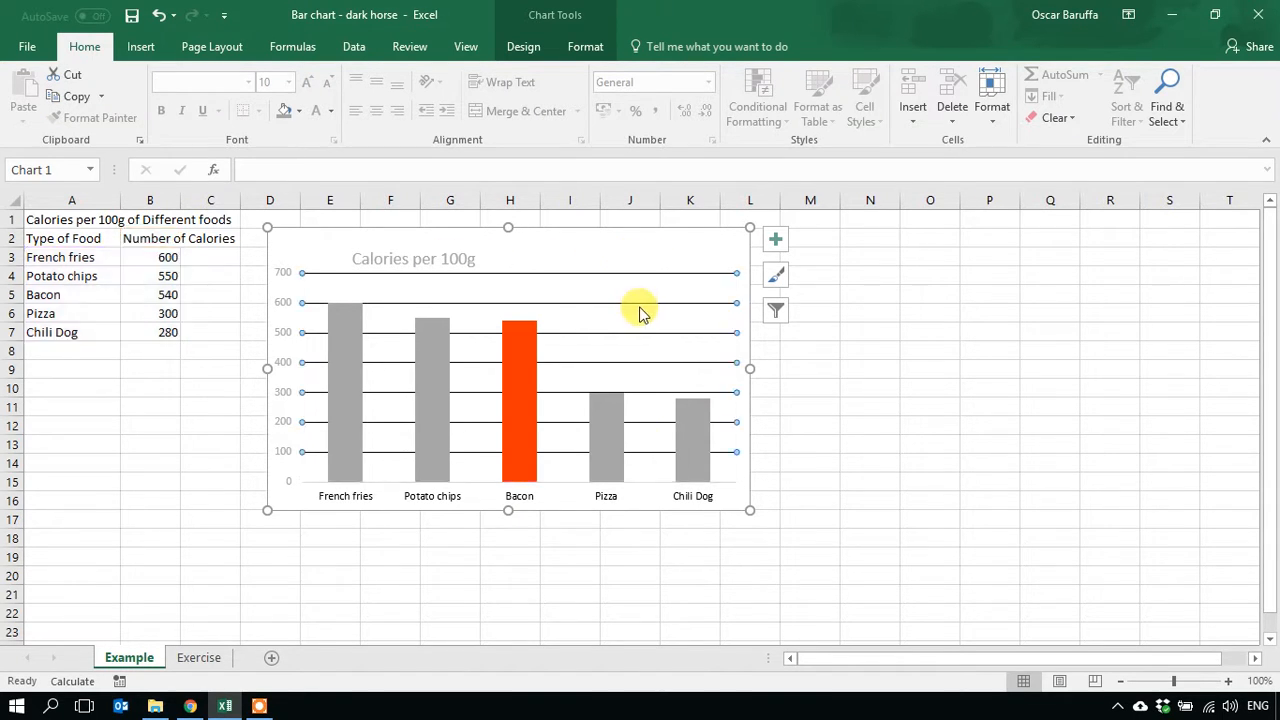
right_click(641, 308)
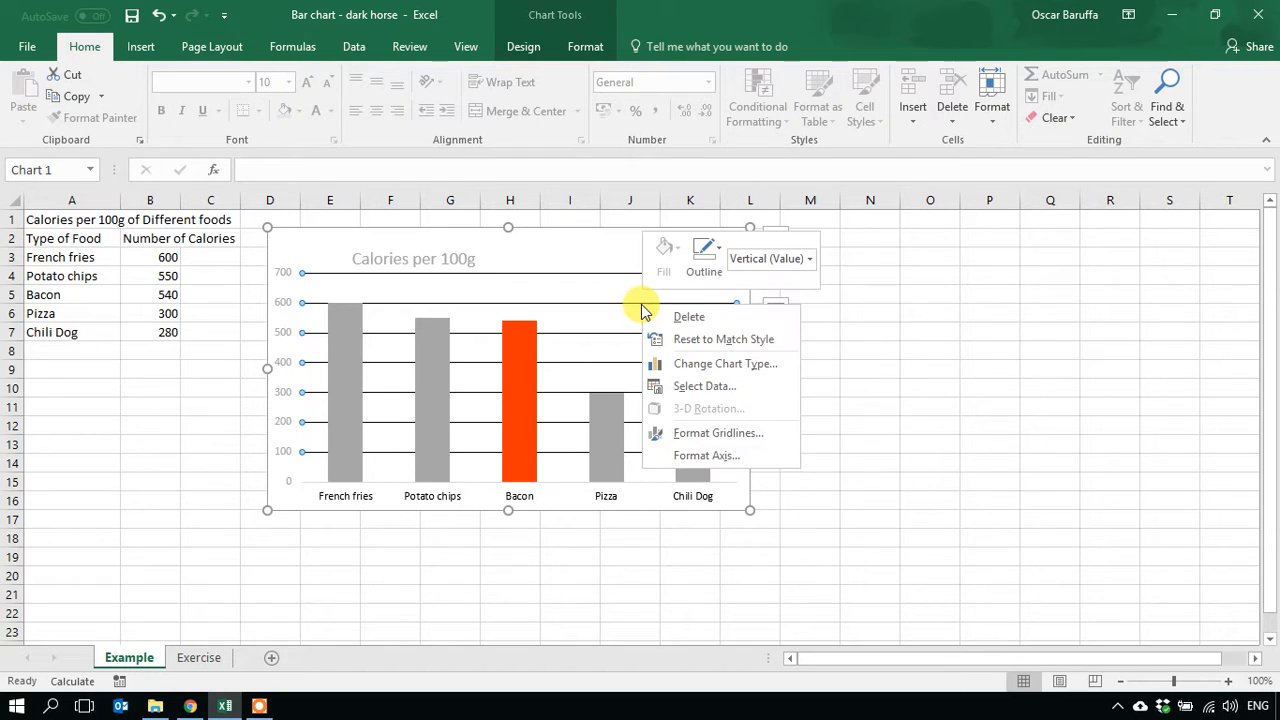
click(721, 246)
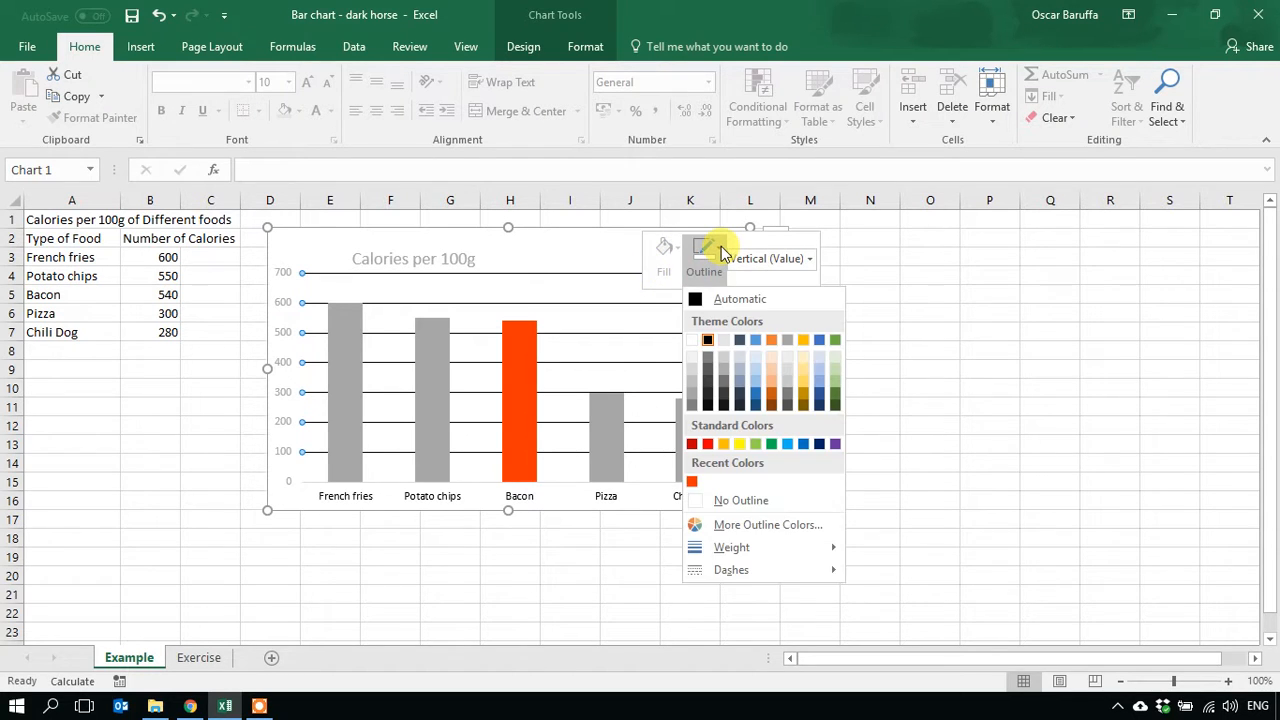
click(697, 364)
click(489, 363)
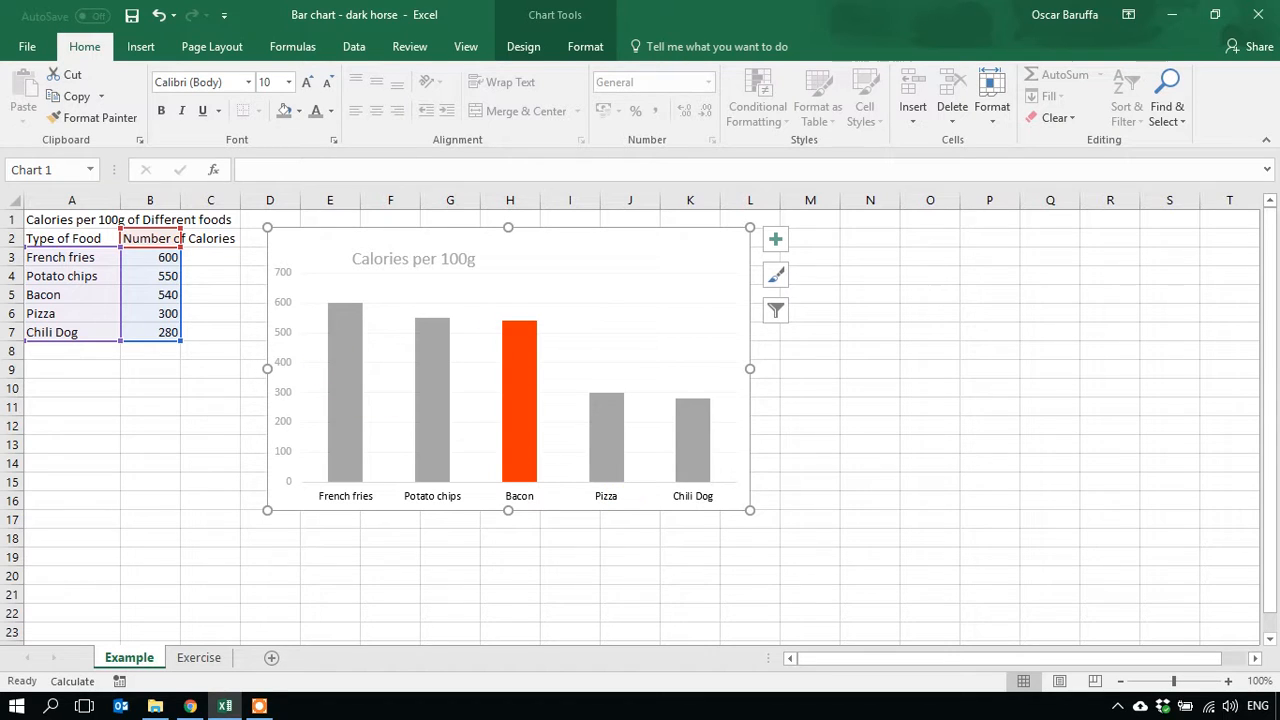
- Delete the horizontal gridlines from the chart
key(alt+Tab)
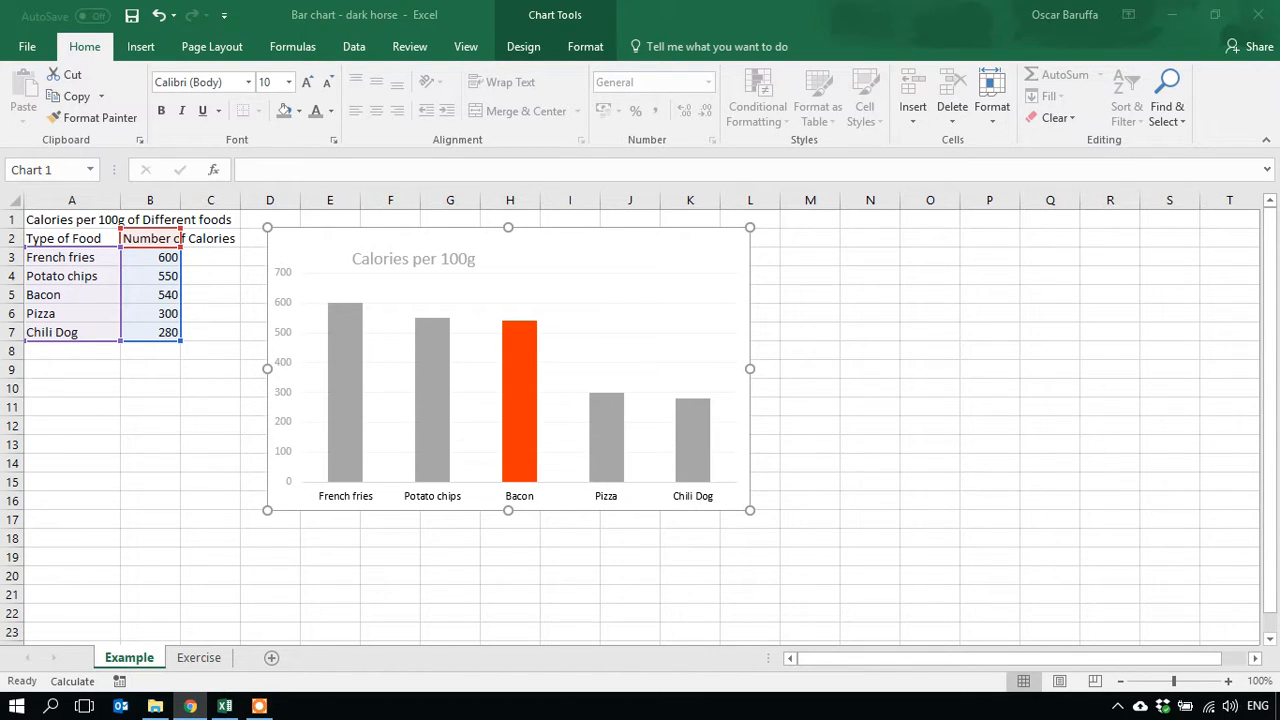
click(591, 297)
click(590, 302)
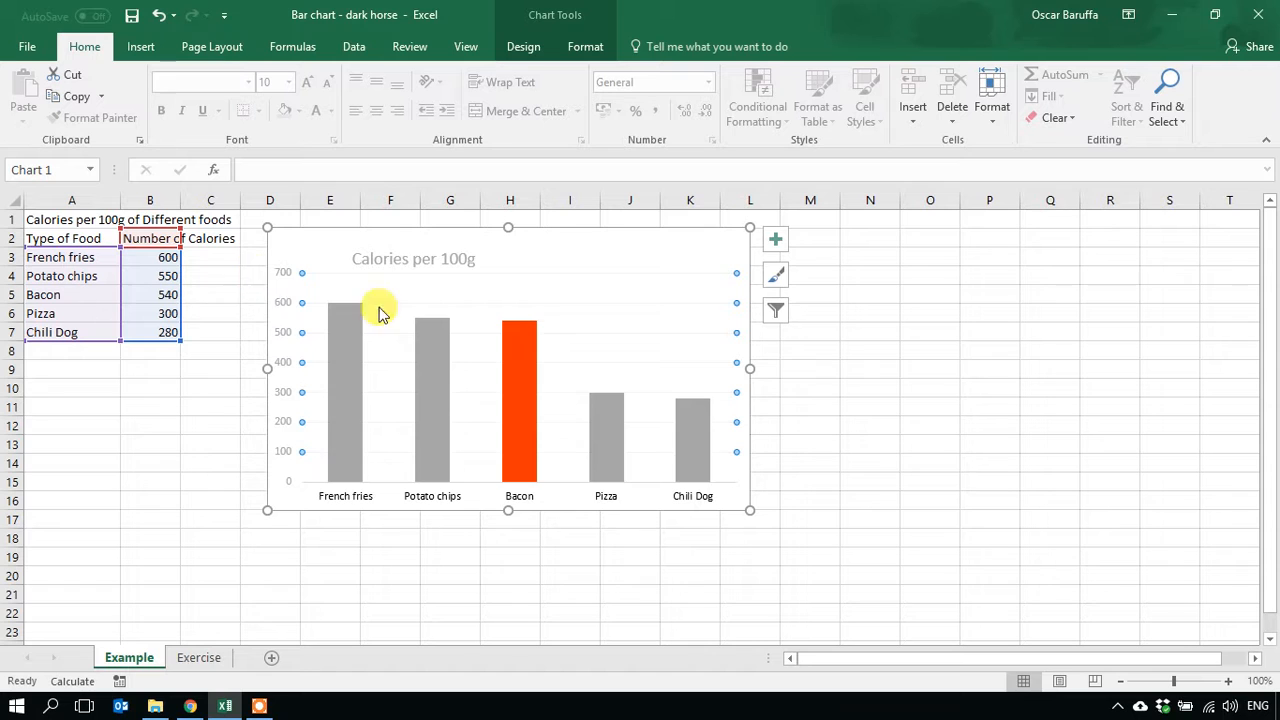
click(538, 255)
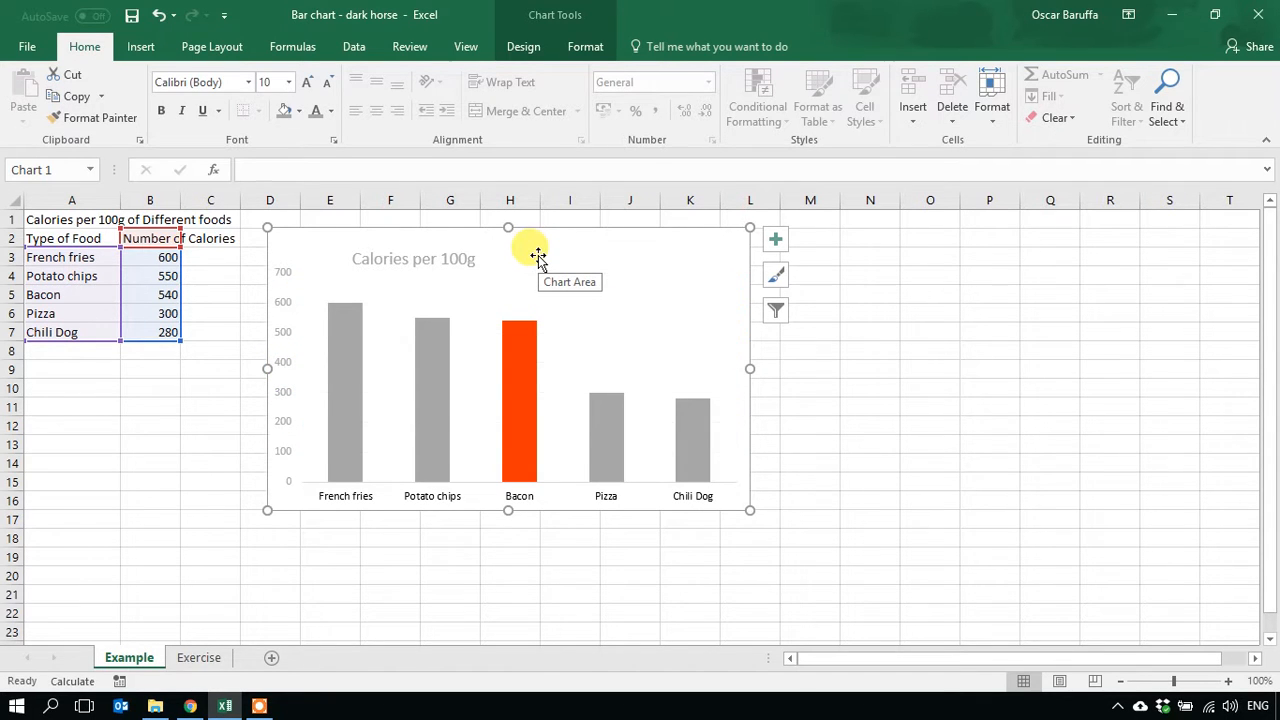
- Remove the line of the horizontal category axis by applying No Outline
key(alt+Tab)
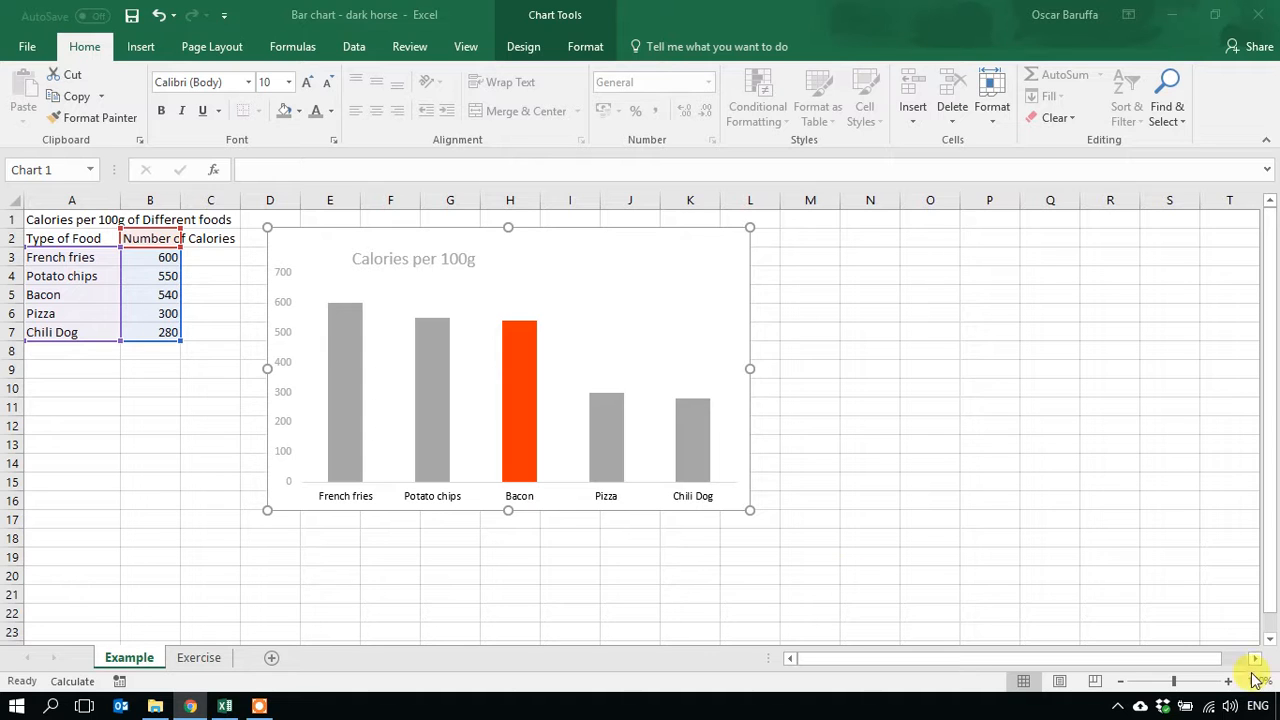
click(564, 477)
click(563, 487)
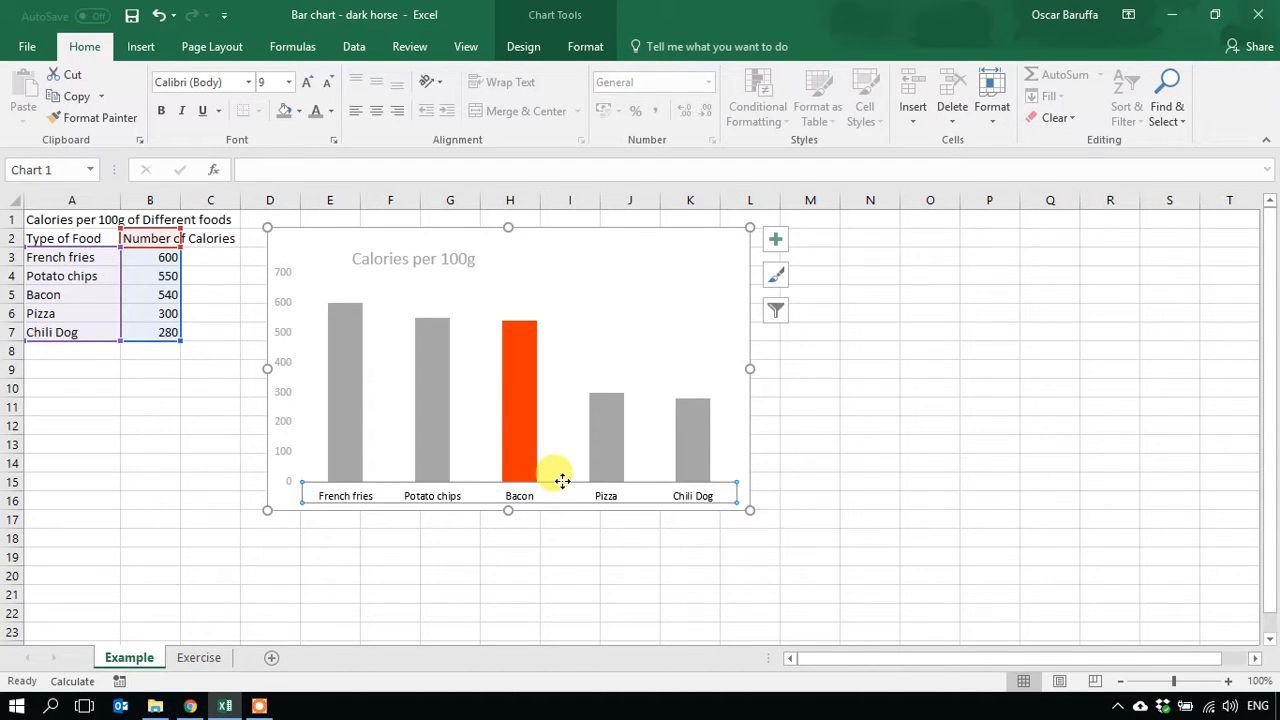
right_click(563, 487)
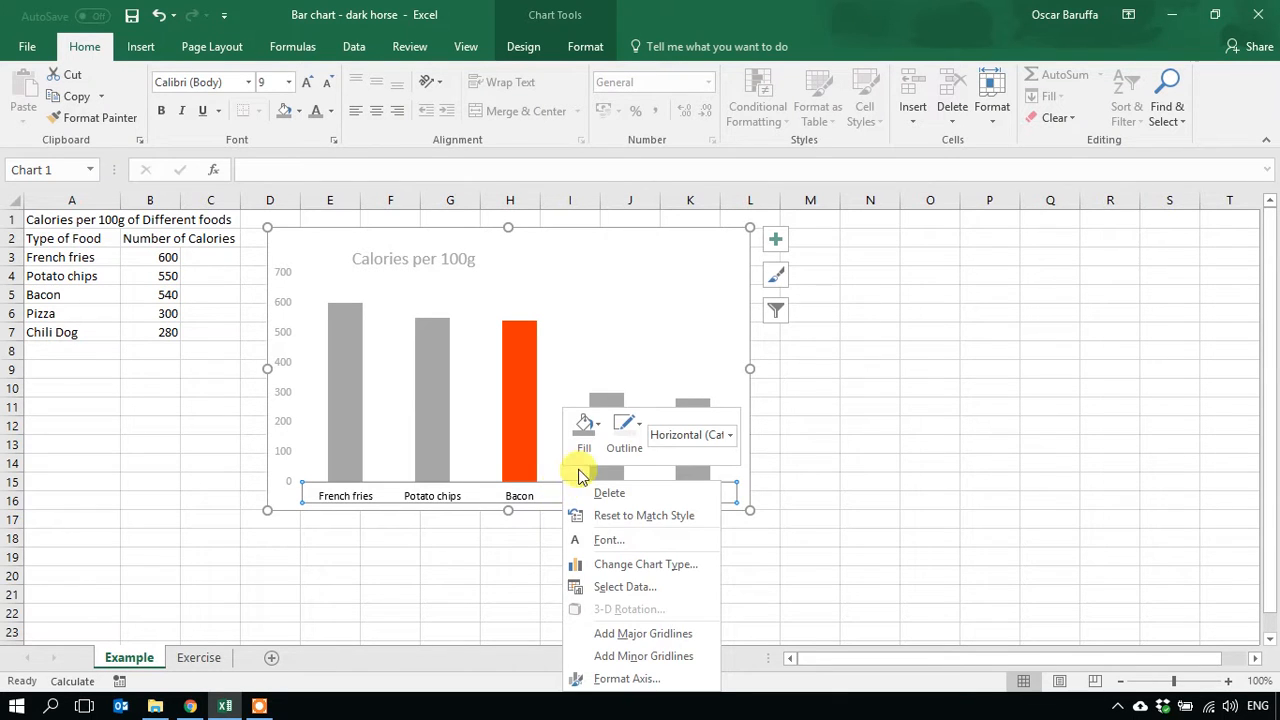
click(624, 428)
click(645, 330)
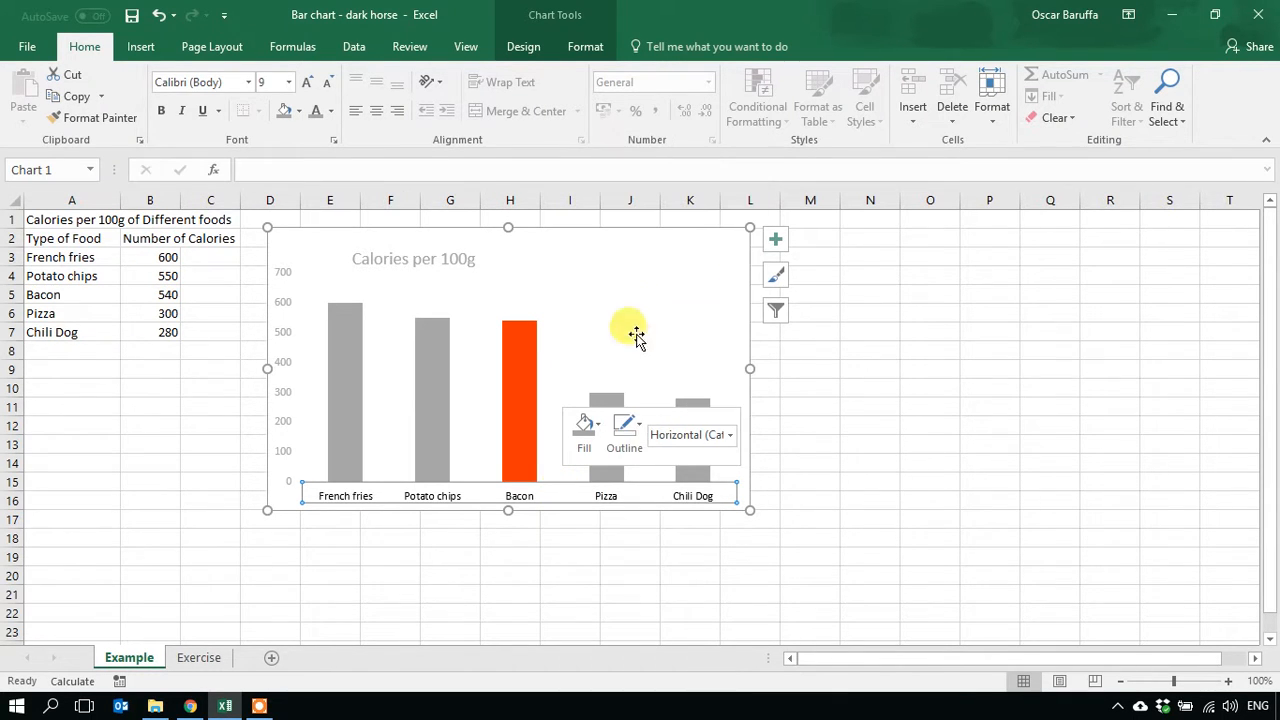
click(574, 306)
click(690, 254)
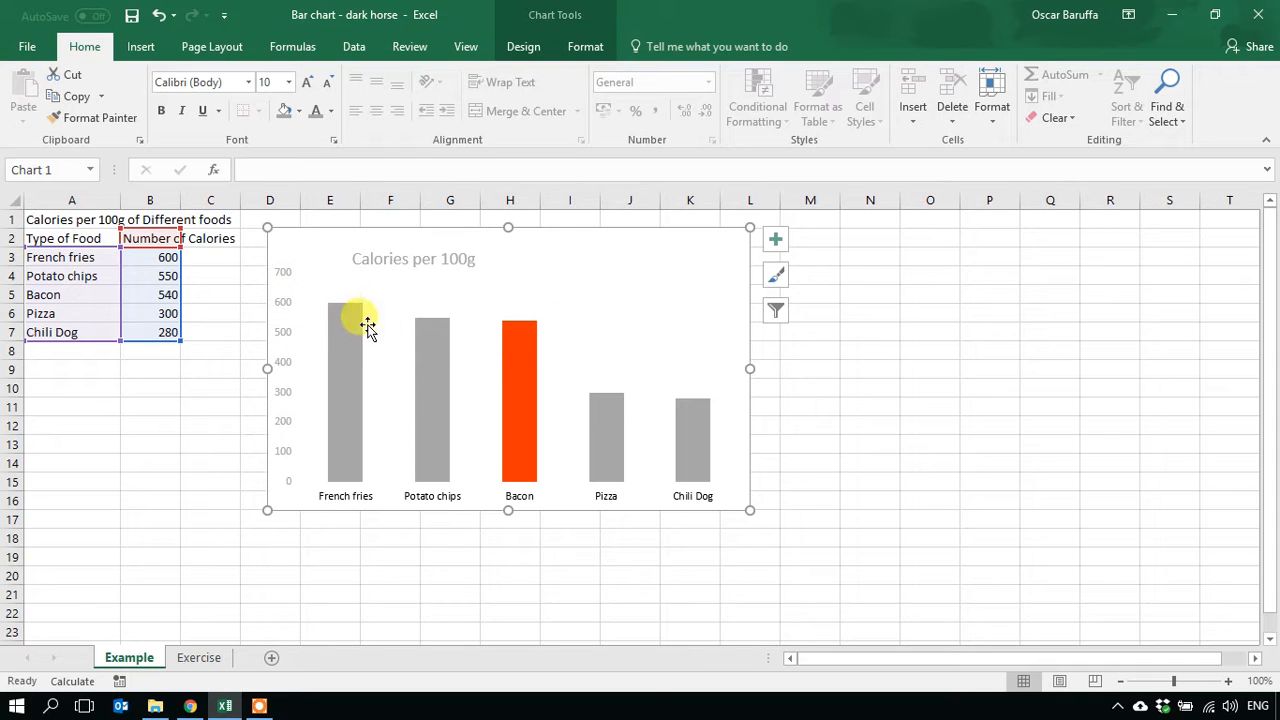
- Add data labels showing the calorie values above all bars in the chart
click(776, 240)
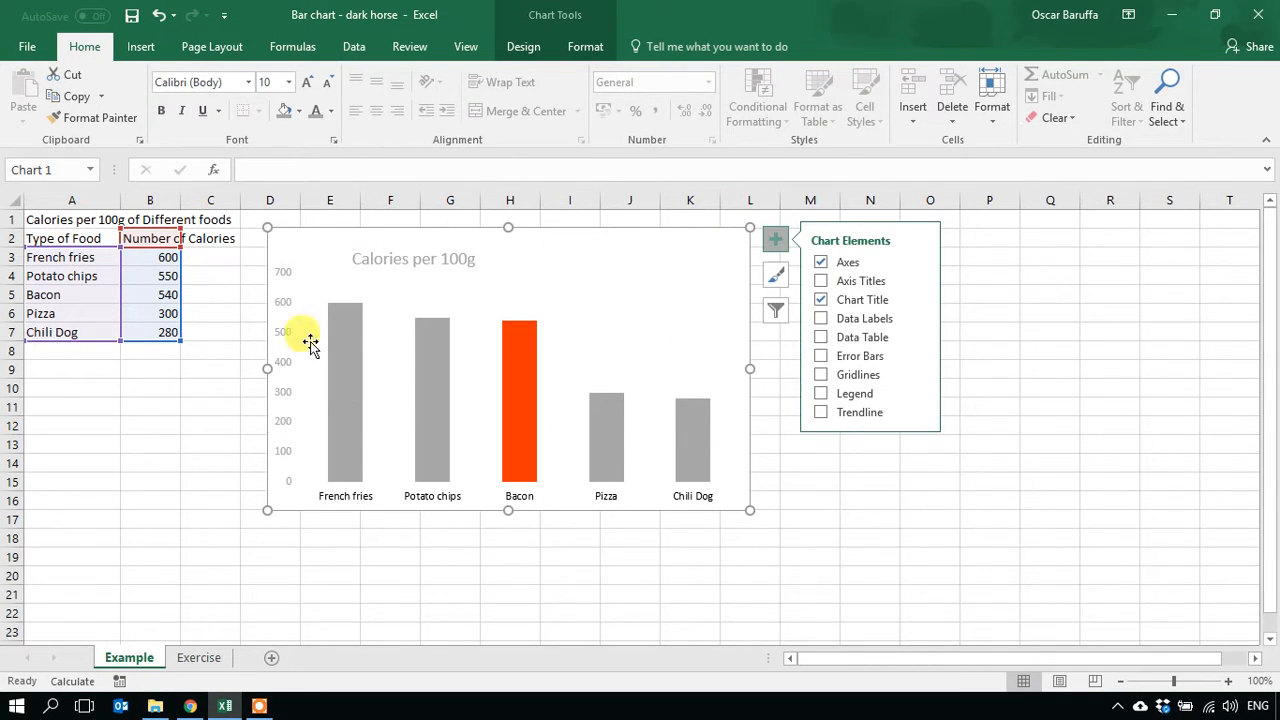
click(822, 318)
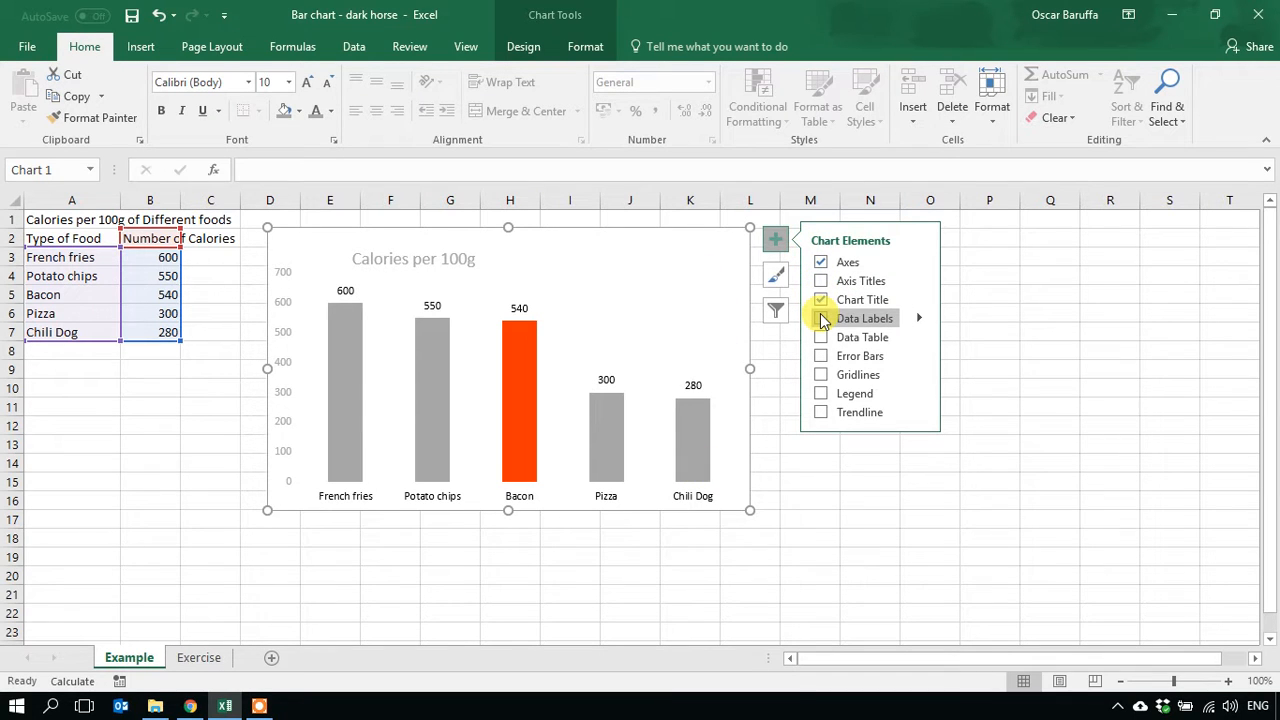
- Place the chart's data labels at the Inside End position of the bars
click(822, 318)
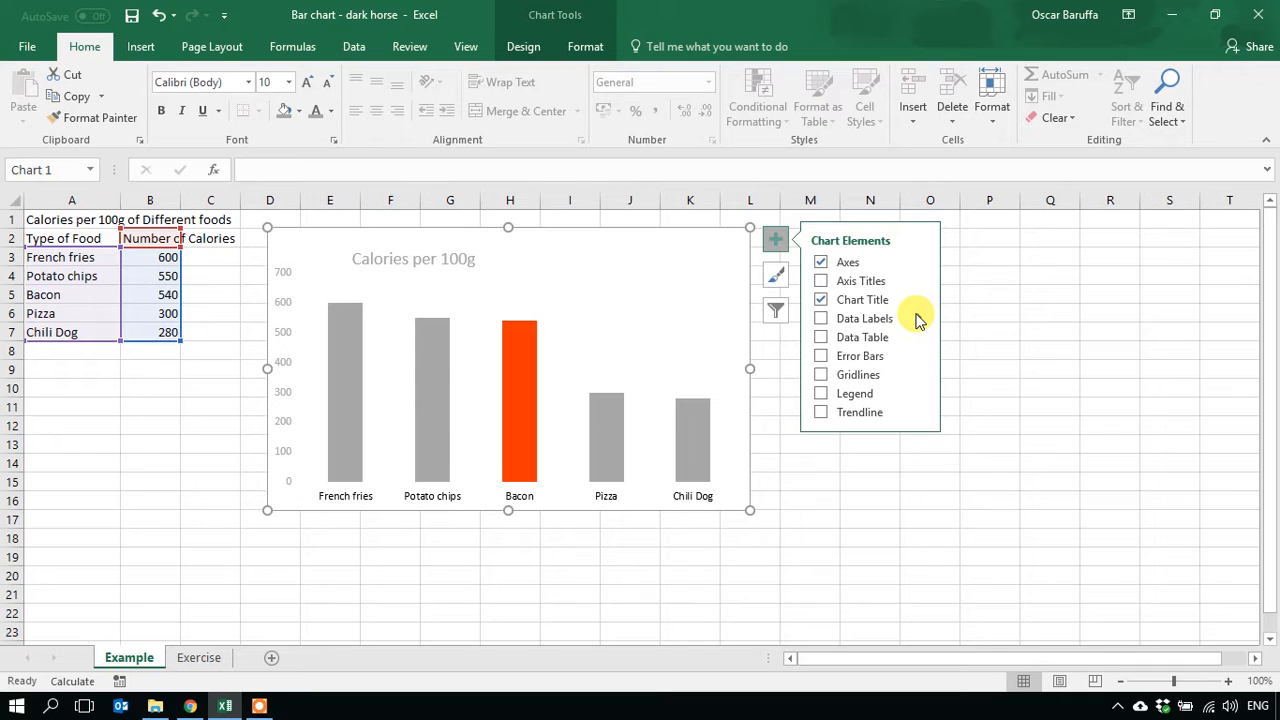
click(921, 319)
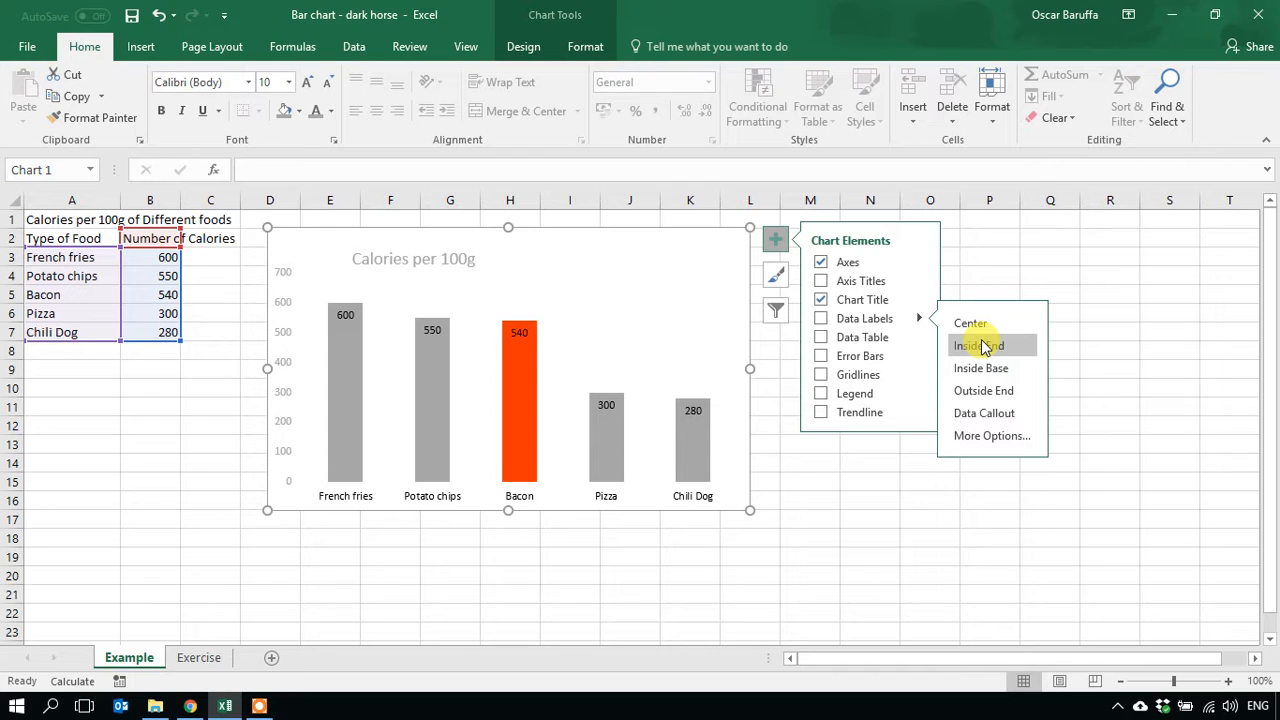
click(982, 346)
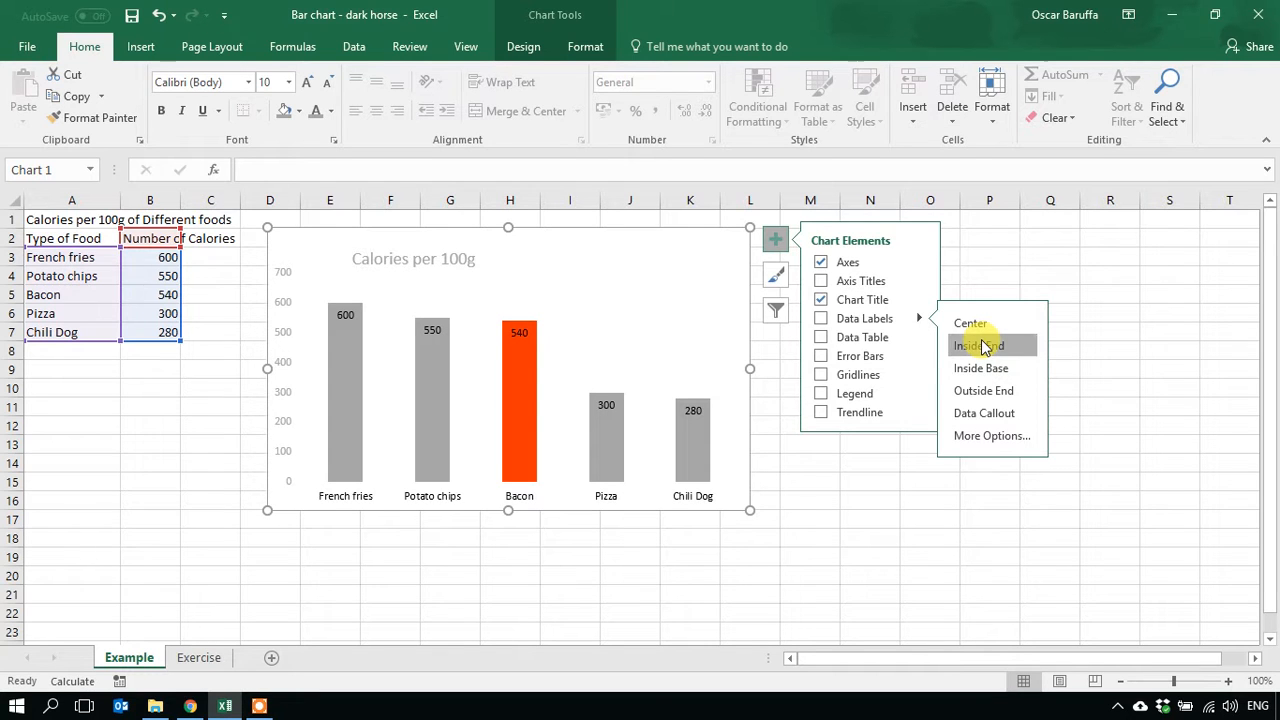
click(601, 288)
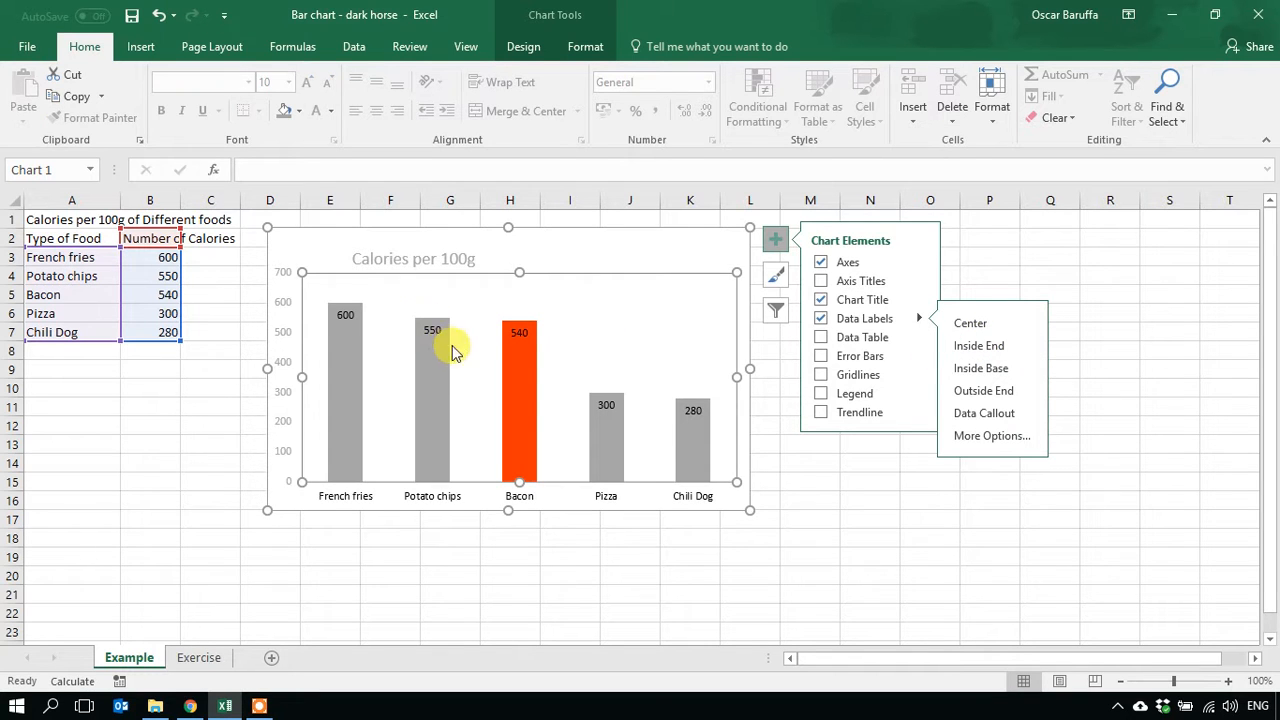
- Delete the vertical value axis from the chart
click(287, 274)
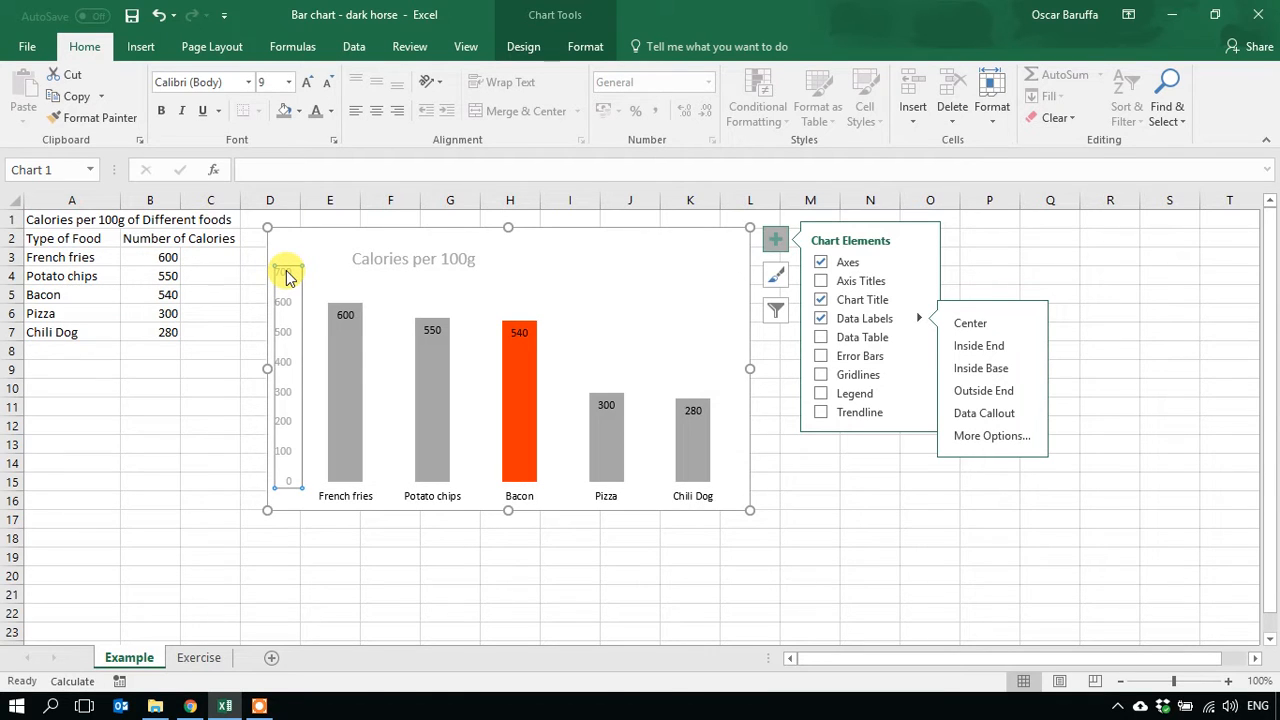
key(Delete)
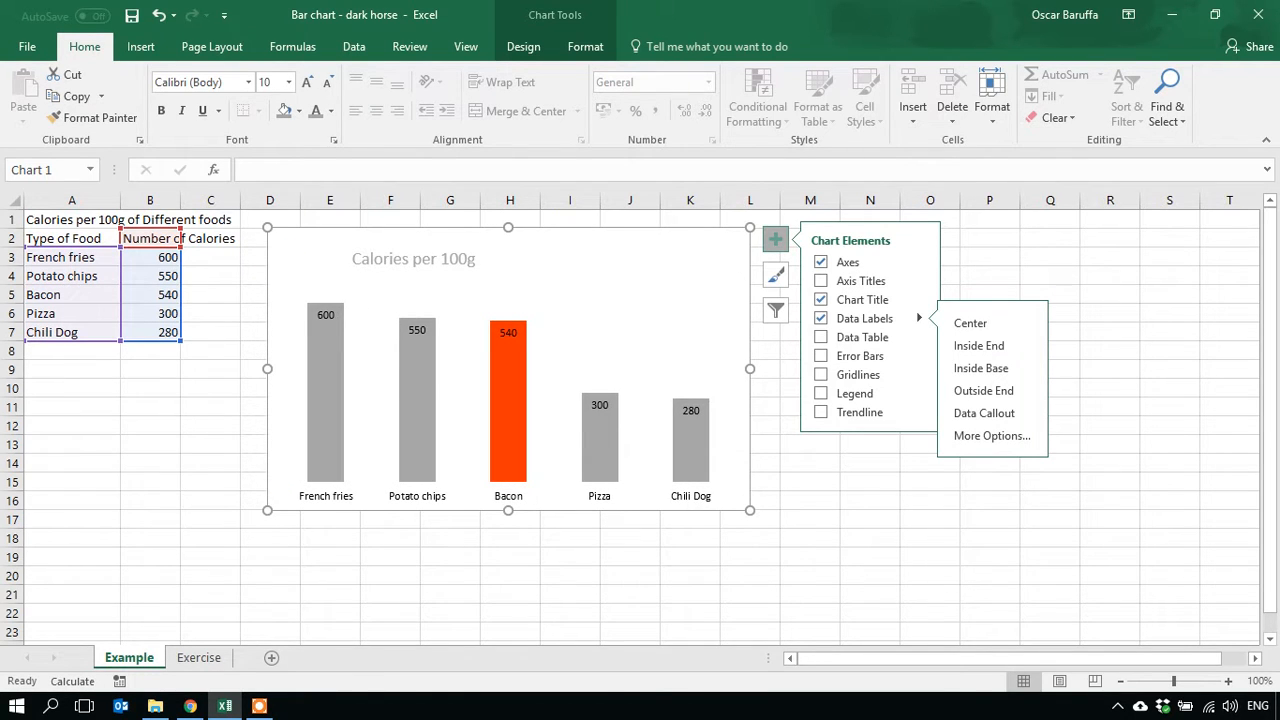
key(alt+Tab)
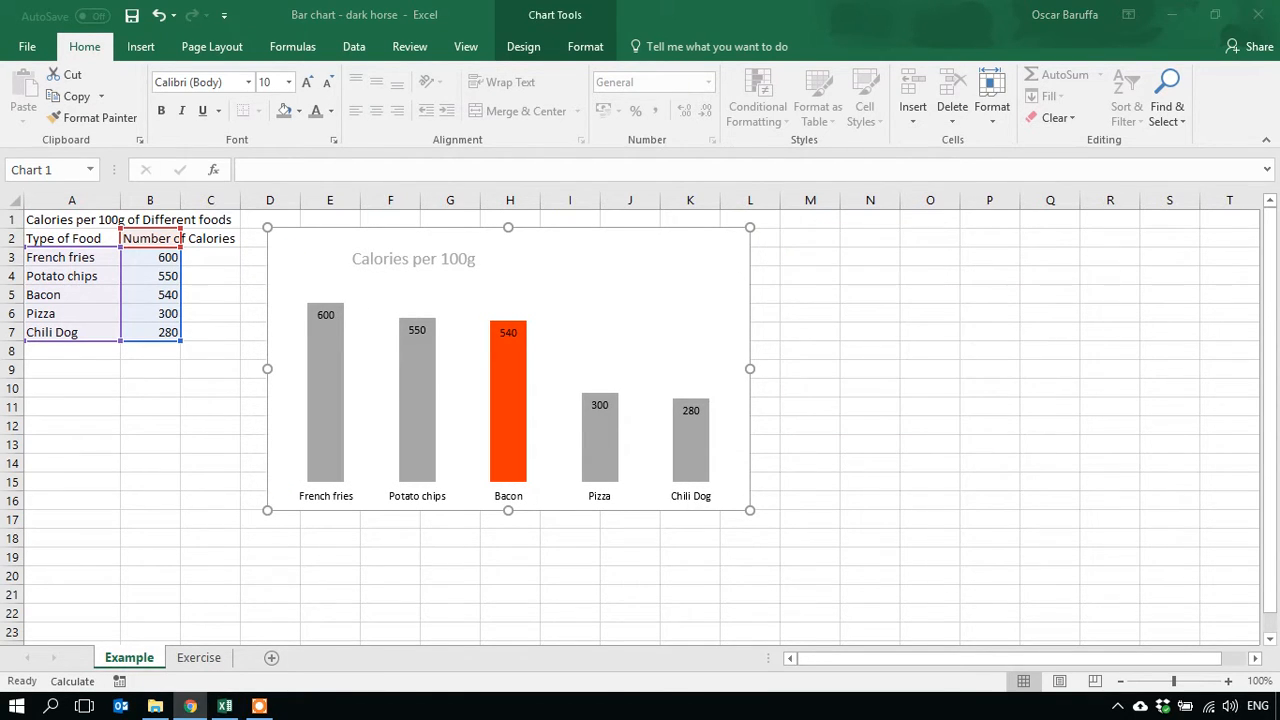
- Change the font color of all the chart's data labels to white and deselect the chart
click(325, 318)
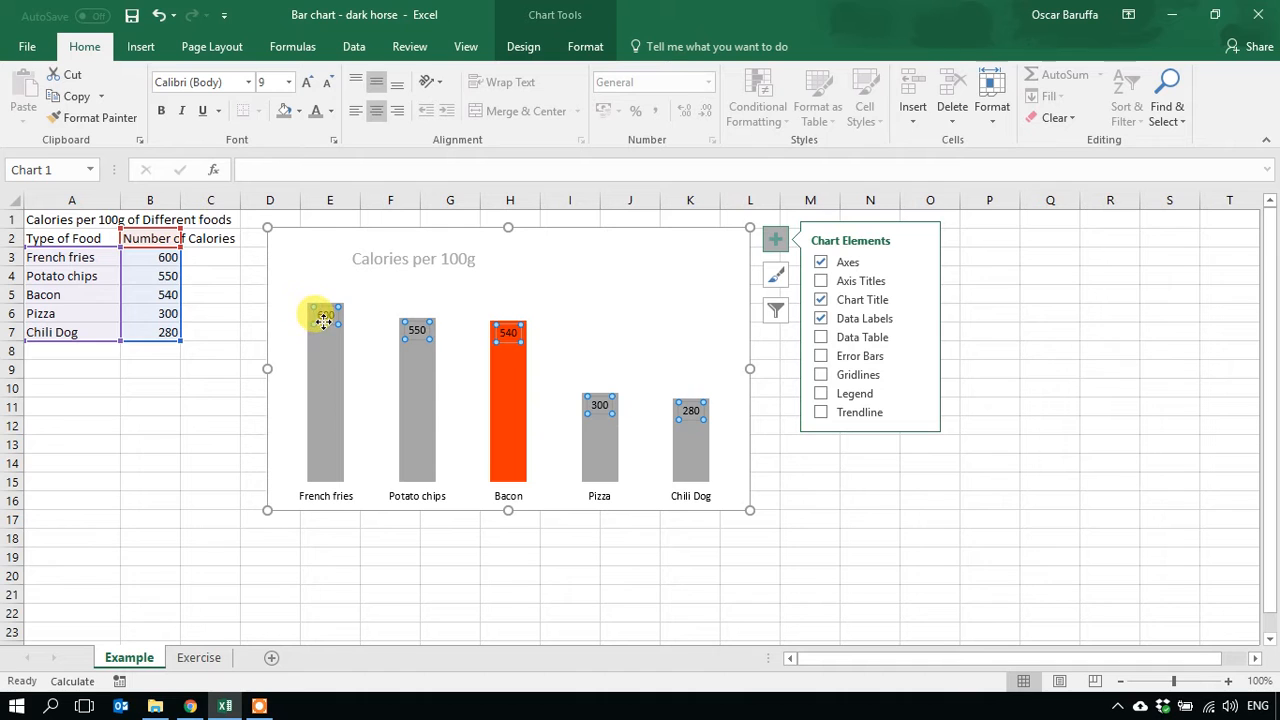
click(326, 312)
click(324, 316)
click(328, 318)
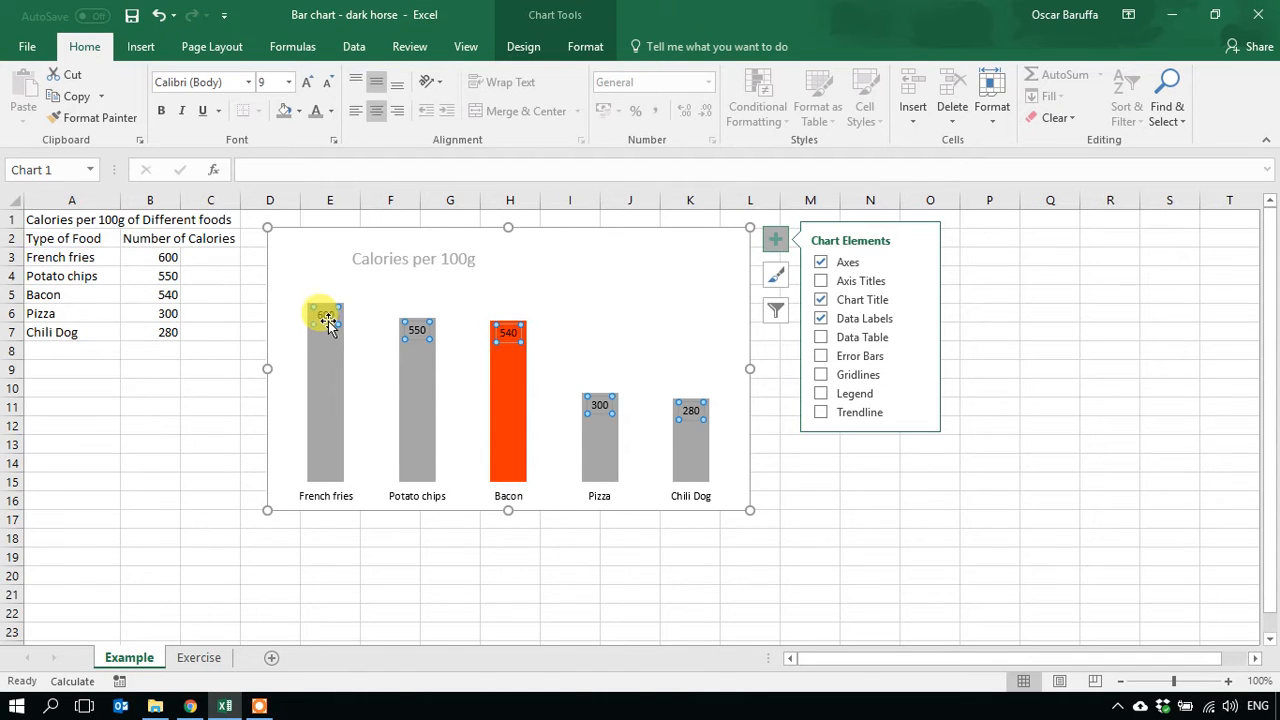
click(333, 112)
click(315, 176)
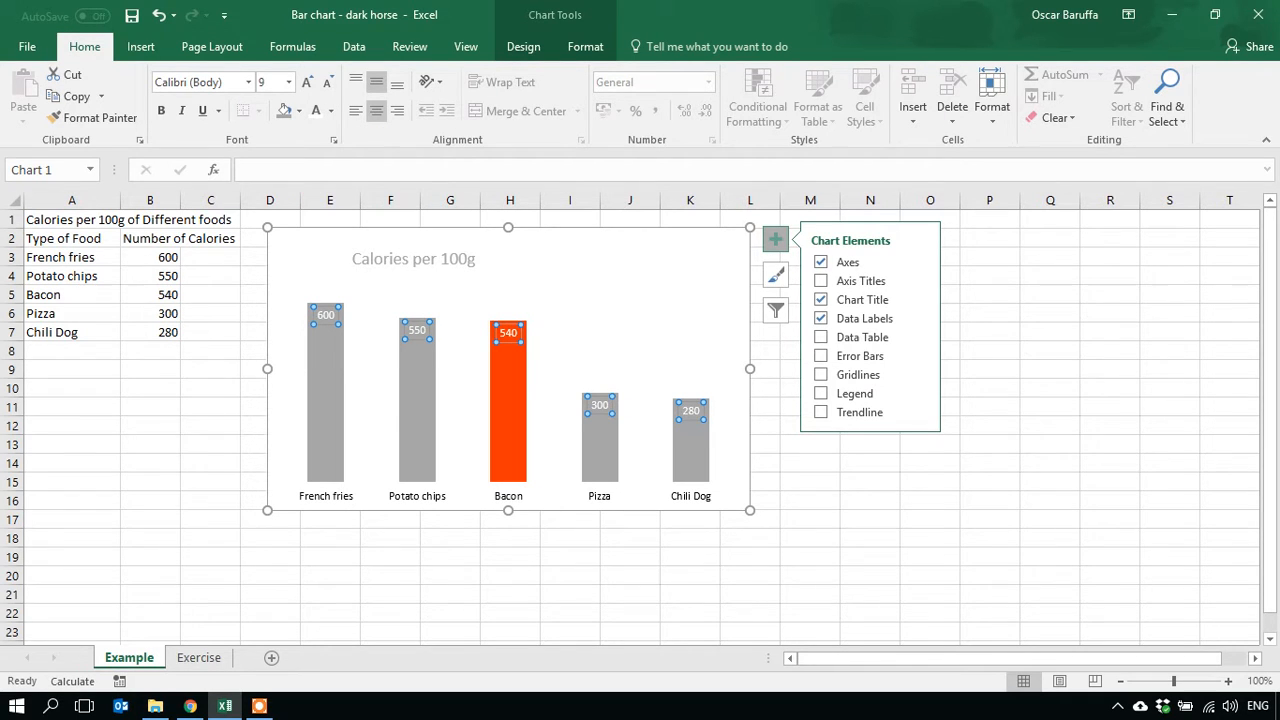
click(189, 706)
key(alt+Tab)
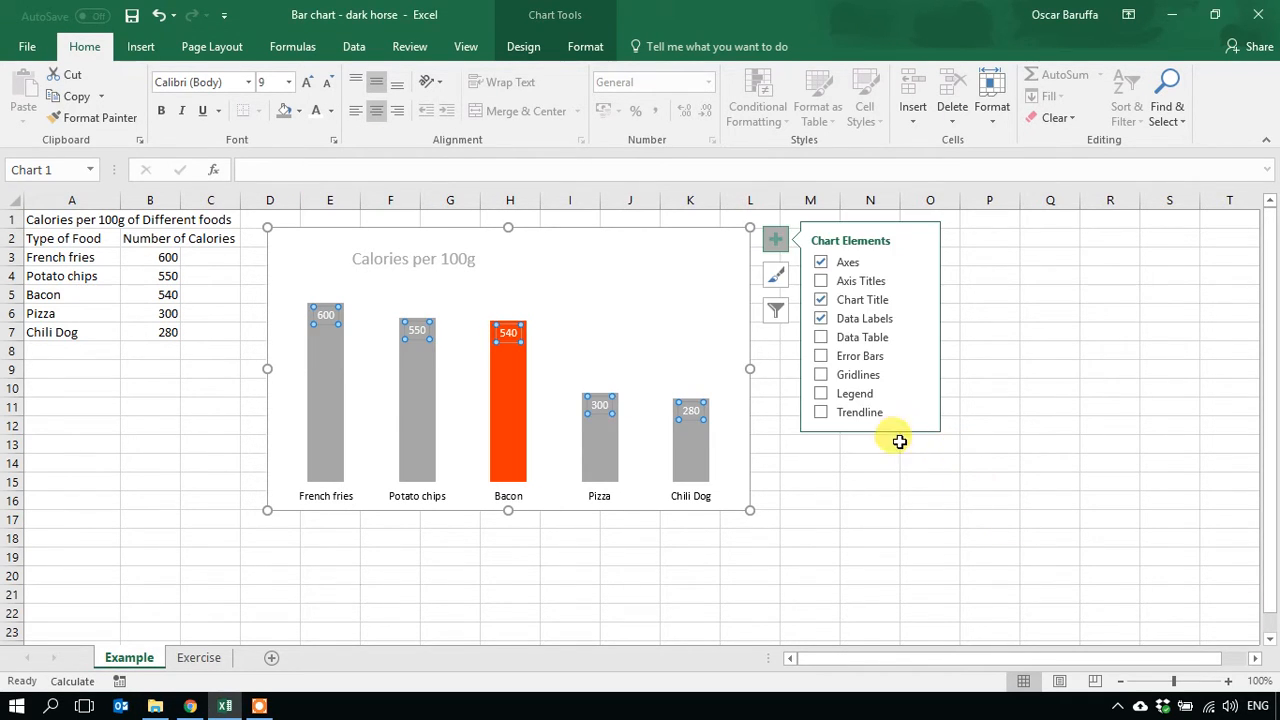
click(866, 517)
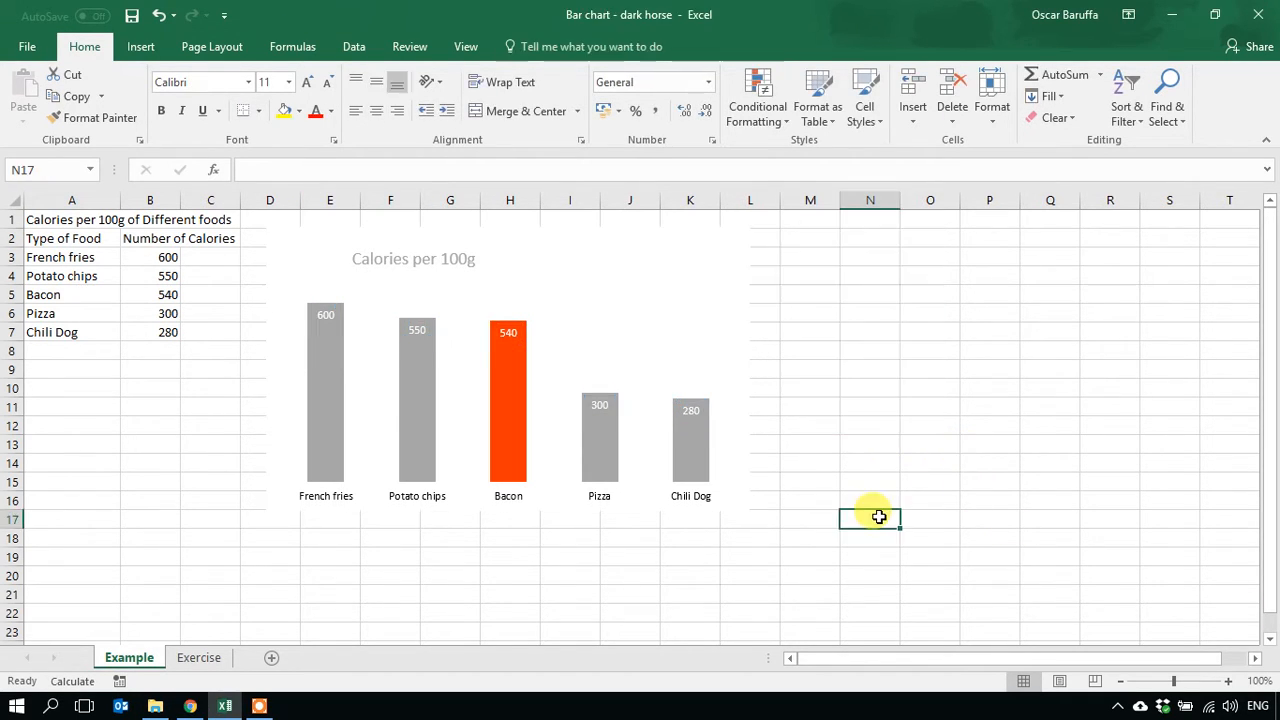
- Shift the plot area slightly to the right within the chart and deselect it
click(650, 315)
click(662, 290)
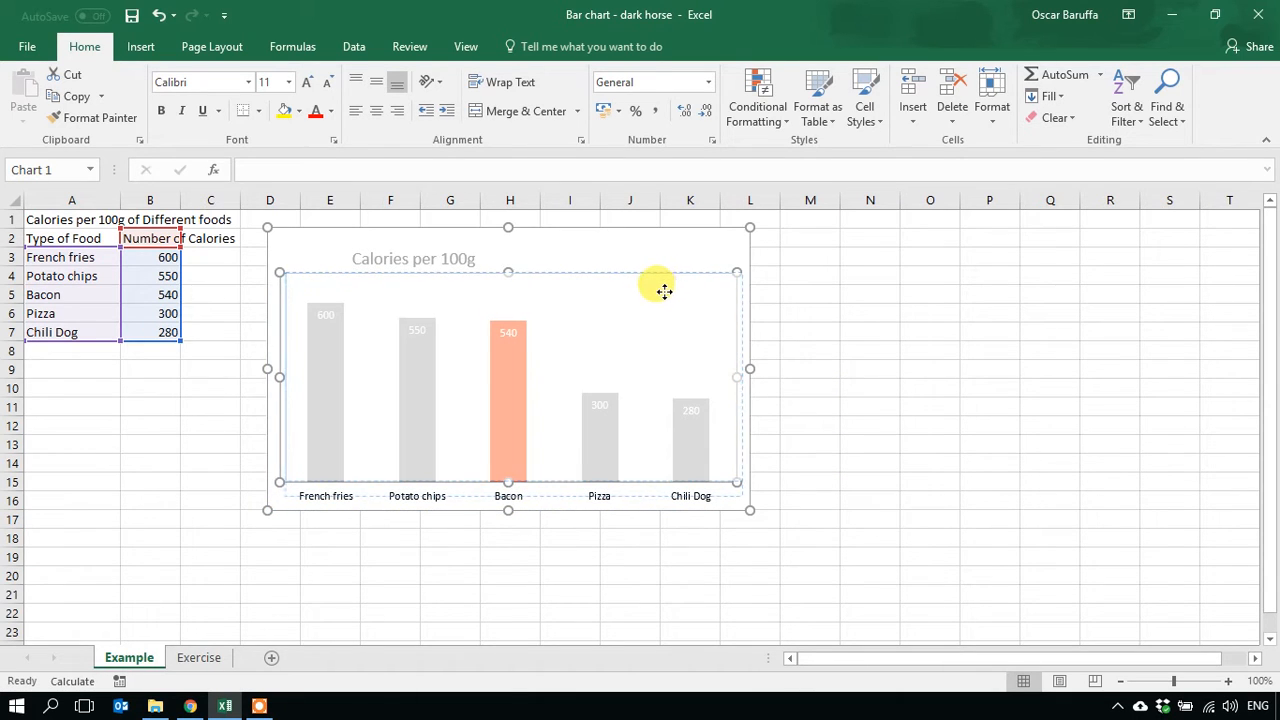
click(871, 306)
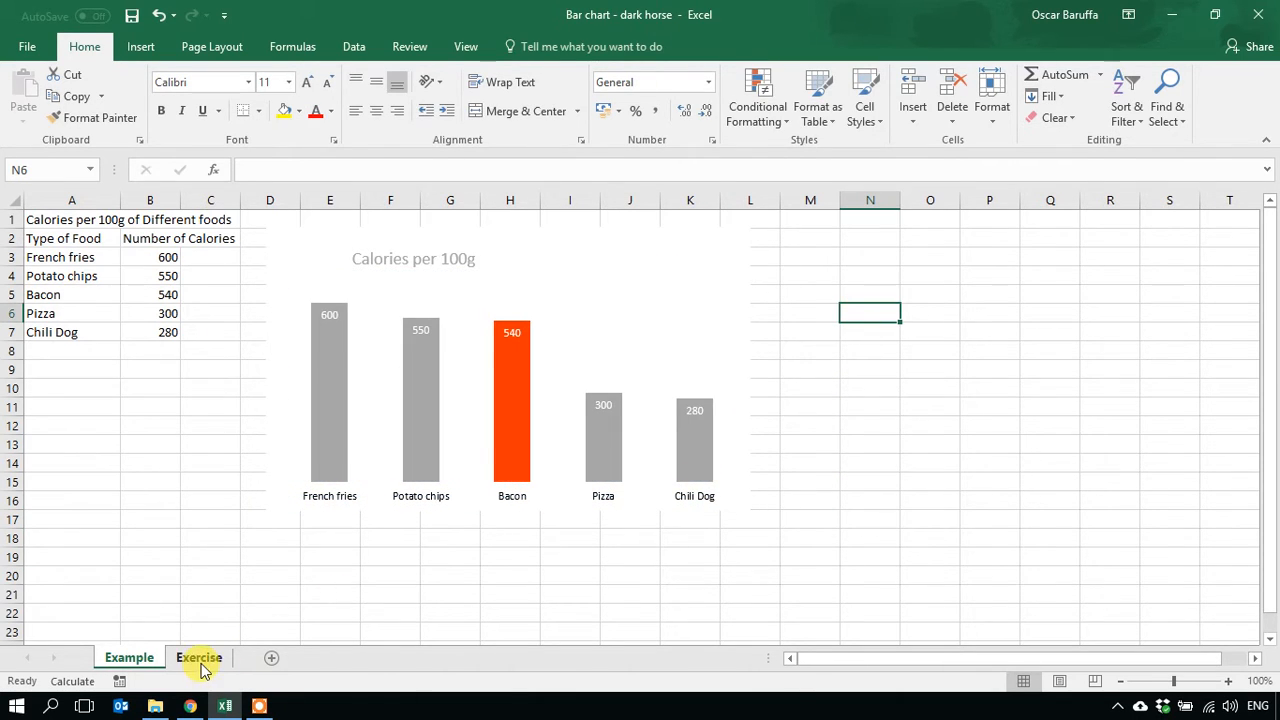
- Compare the original chart on the Exercise sheet with the decluttered chart on the Example sheet
click(200, 660)
click(130, 658)
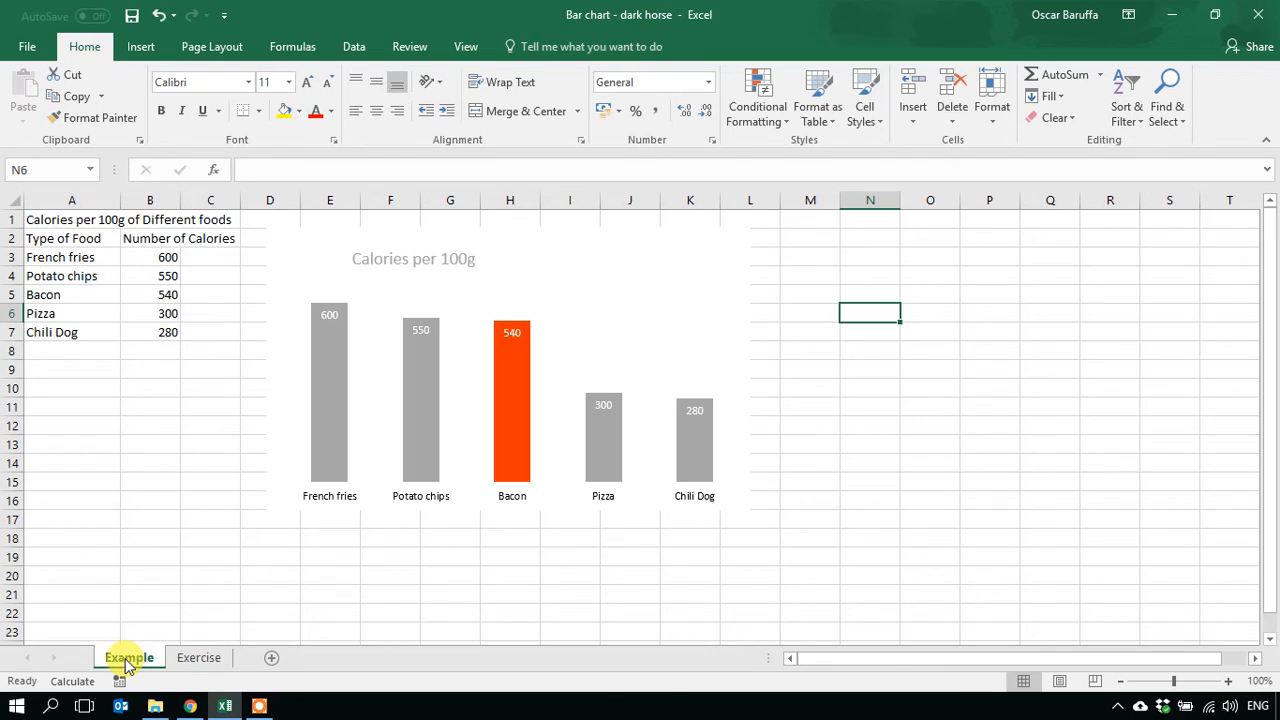
click(199, 659)
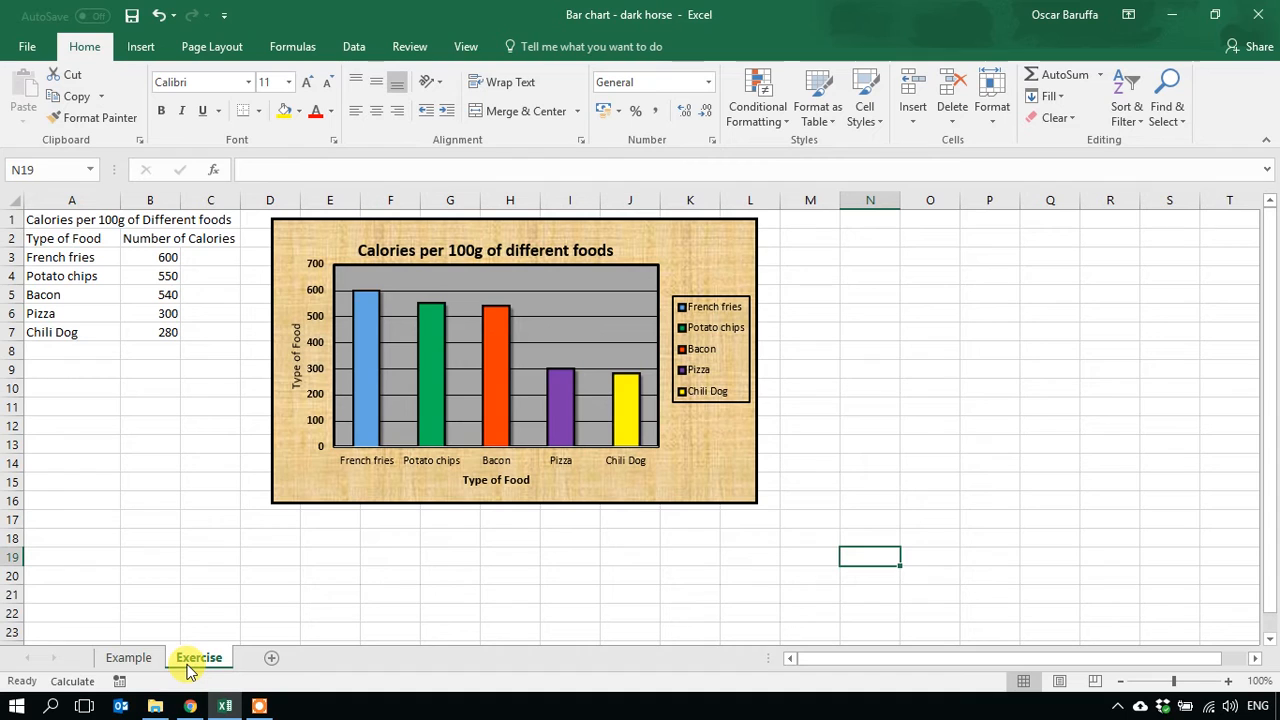
click(130, 658)
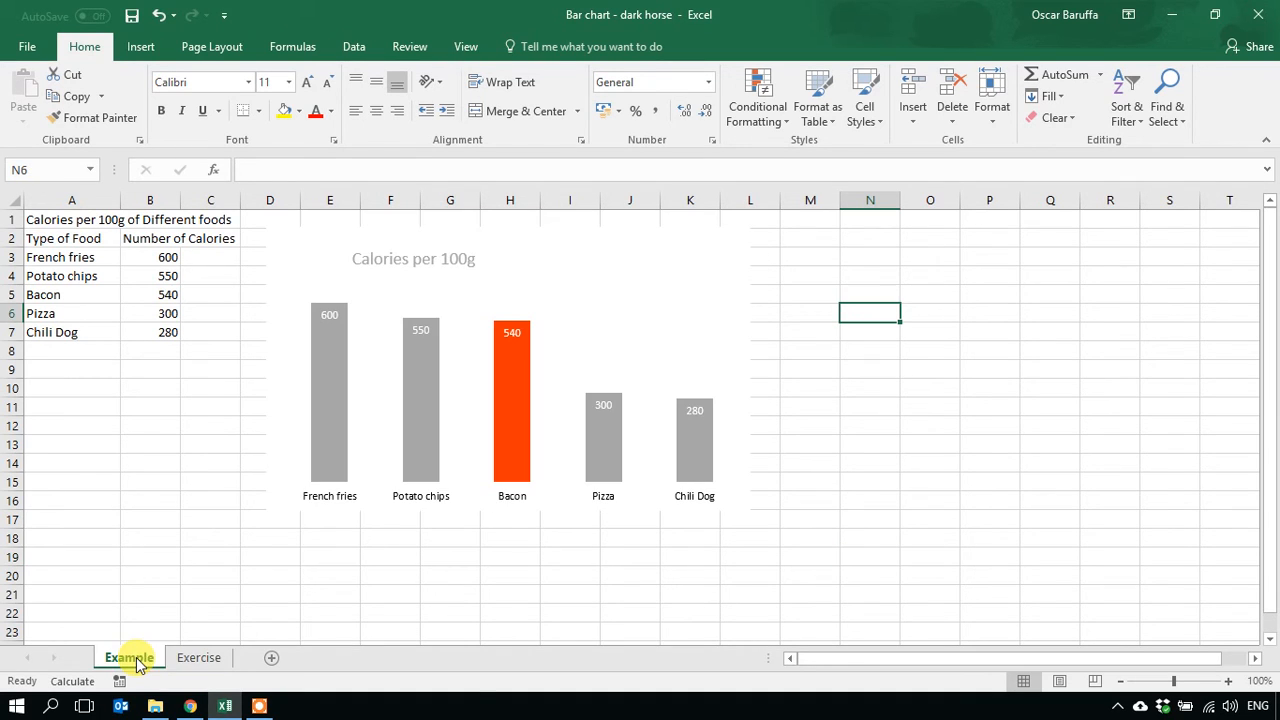